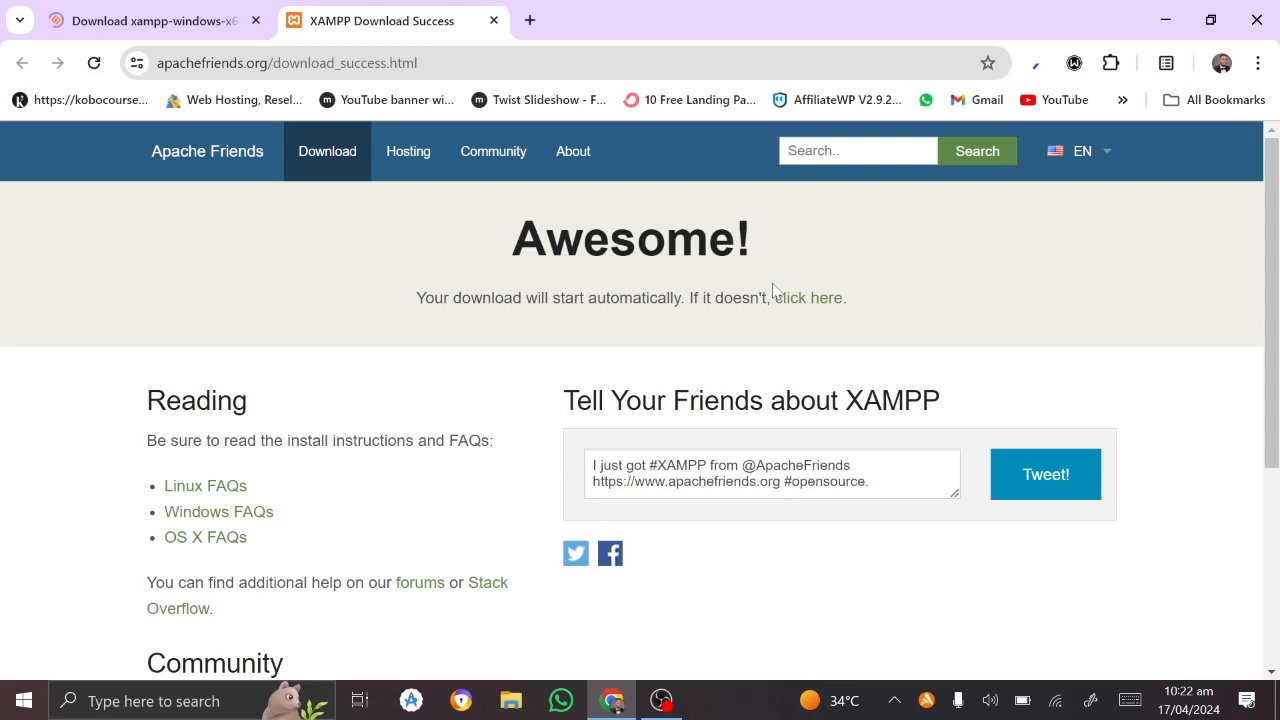
# Step: Use the 'click here' link to start the manual XAMPP download from SourceForge
pyautogui.click(820, 304)
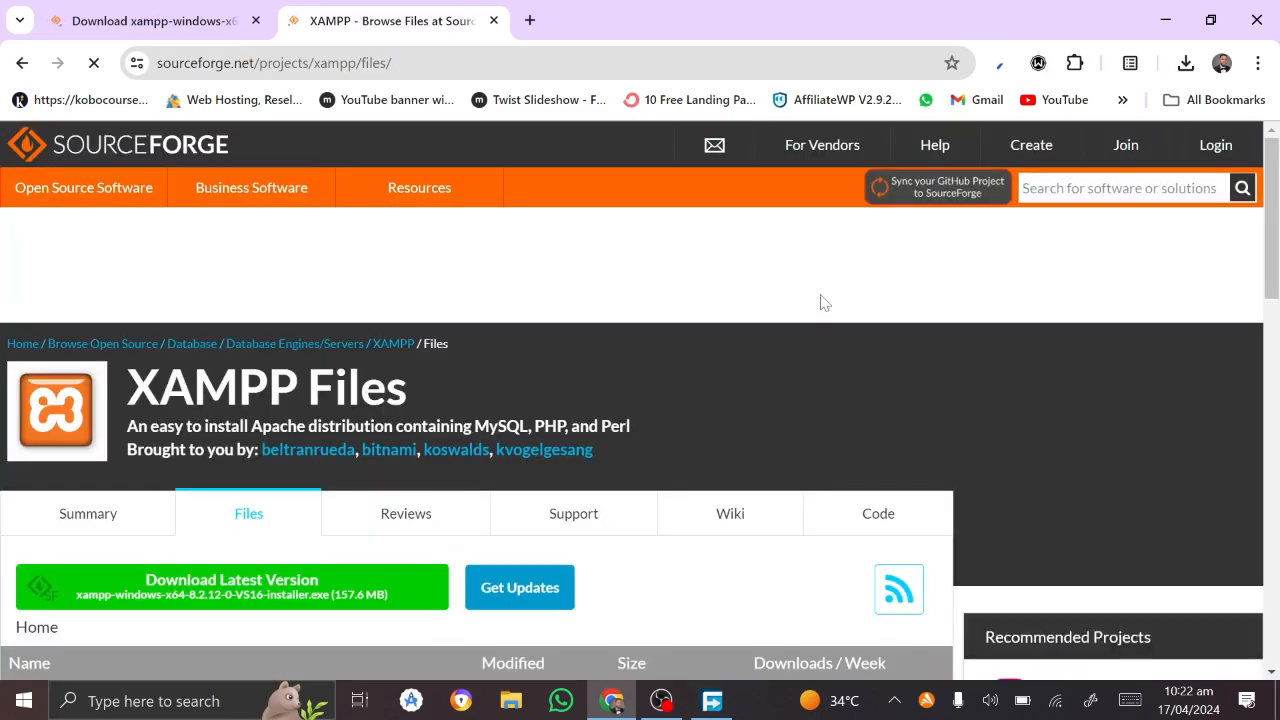
# Step: Scroll to the XAMPP file list on SourceForge, then bring up Free Download Manager
pyautogui.scroll(-3, 637, 452)
pyautogui.scroll(1, 640, 465)
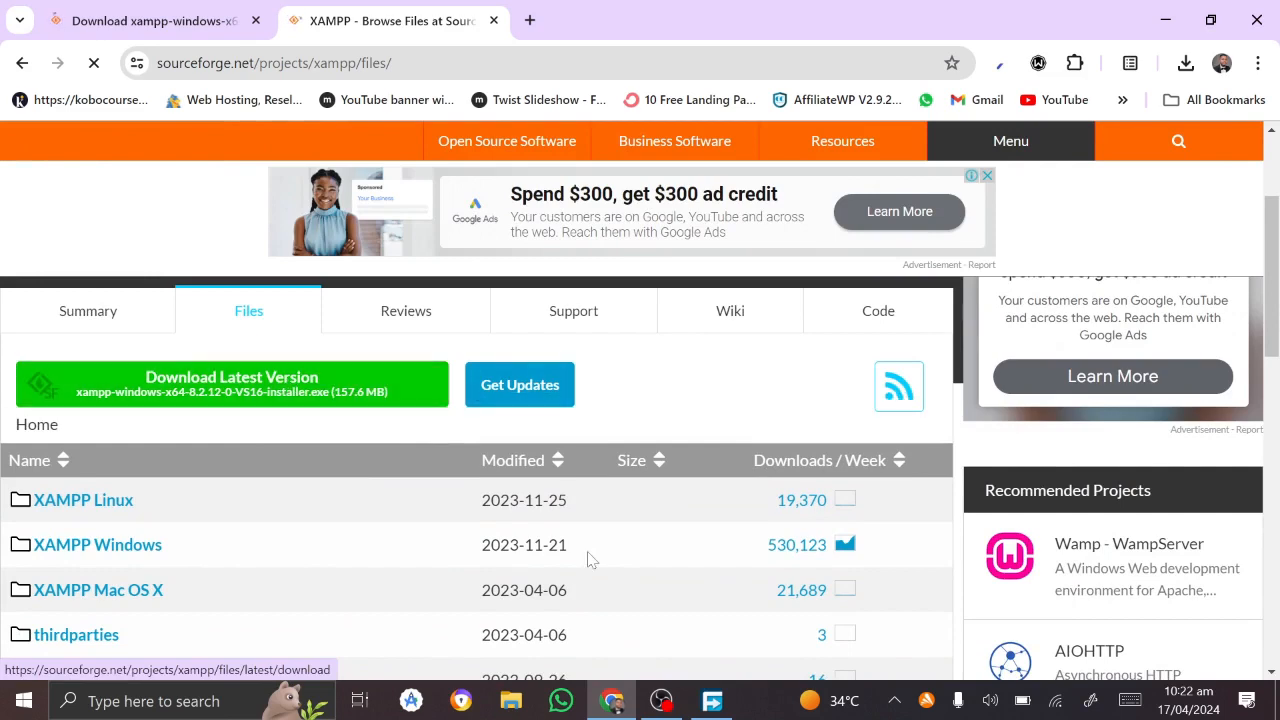
pyautogui.click(712, 701)
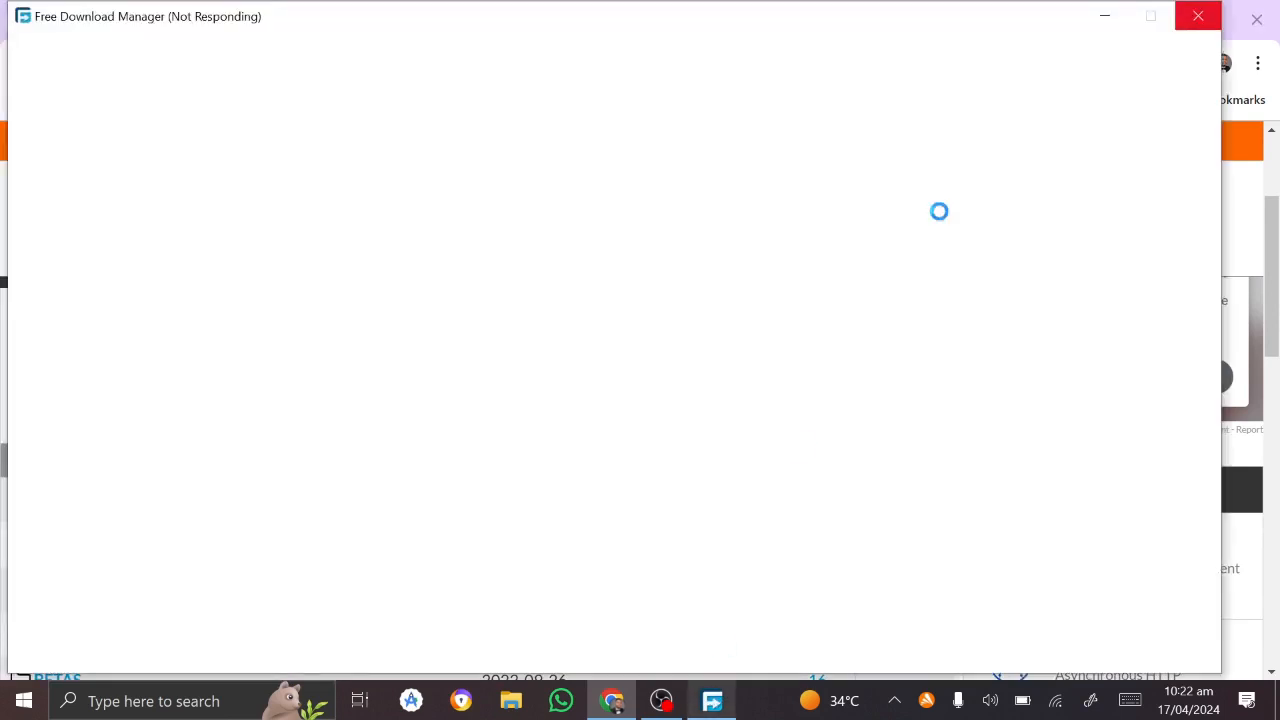
# Step: Dismiss the frozen FDM window and the 'download already exists' notice, then minimize FDM
pyautogui.click(1104, 16)
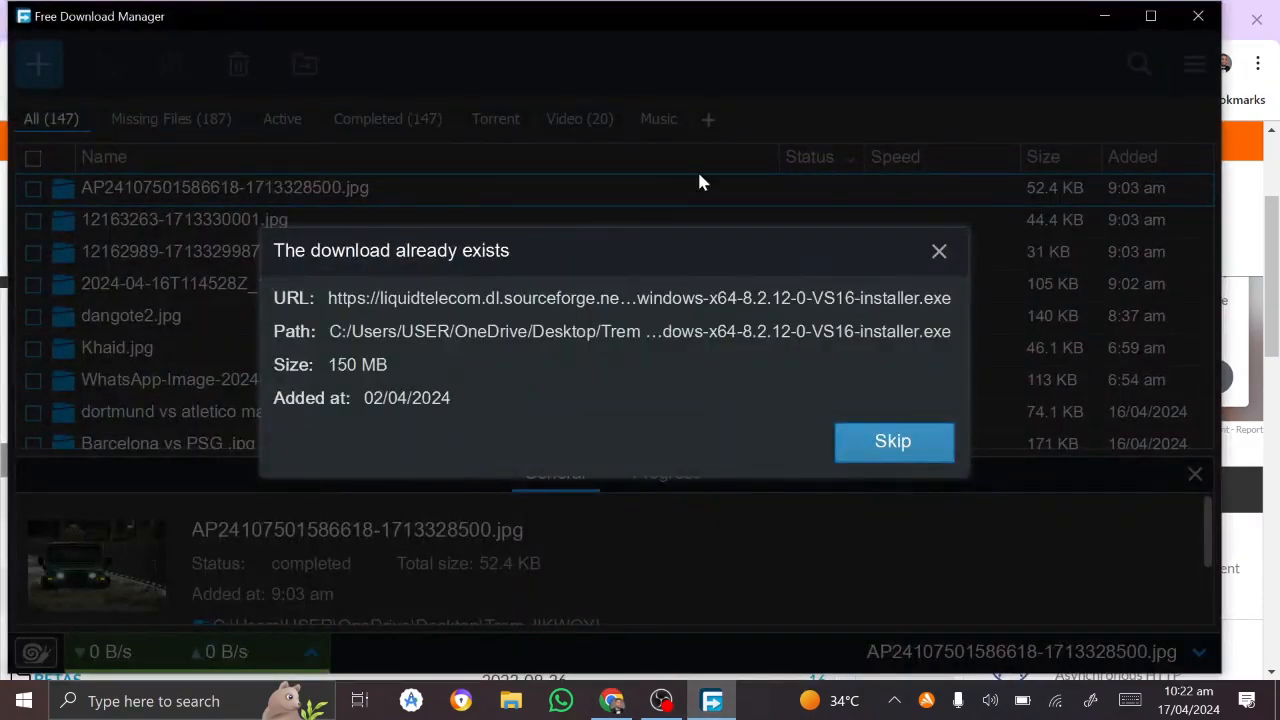
pyautogui.click(938, 253)
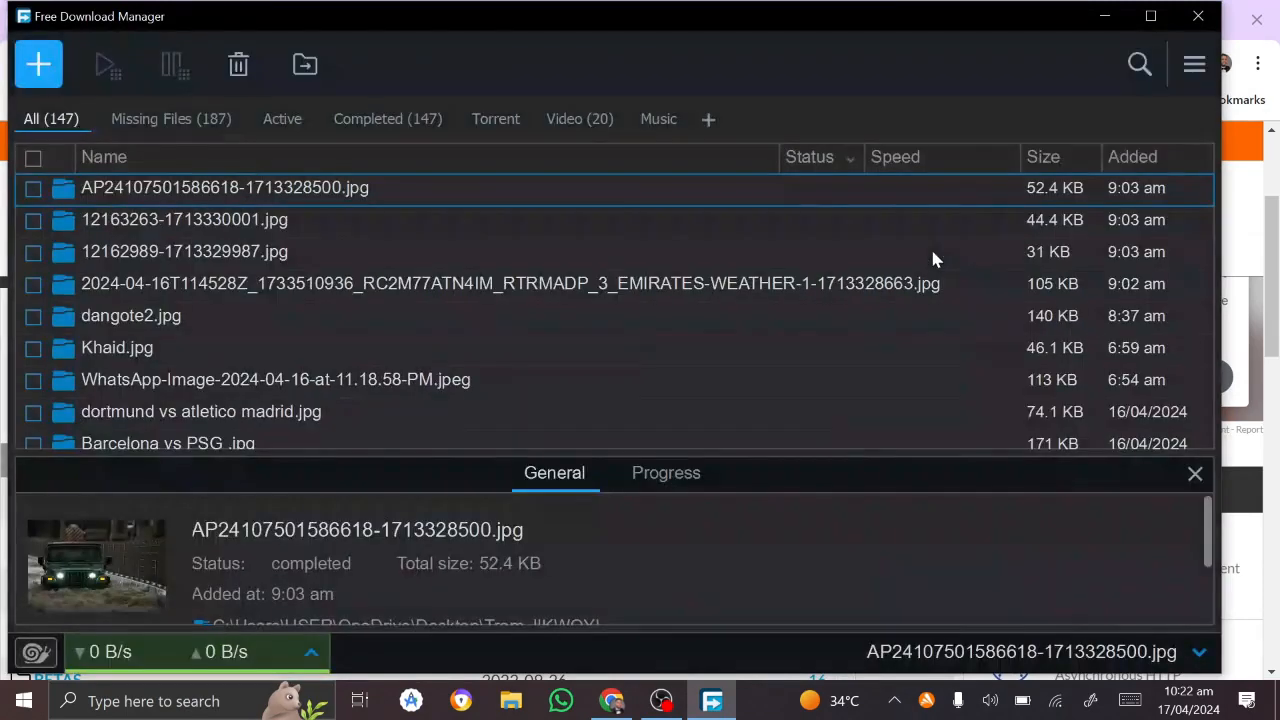
pyautogui.click(1090, 25)
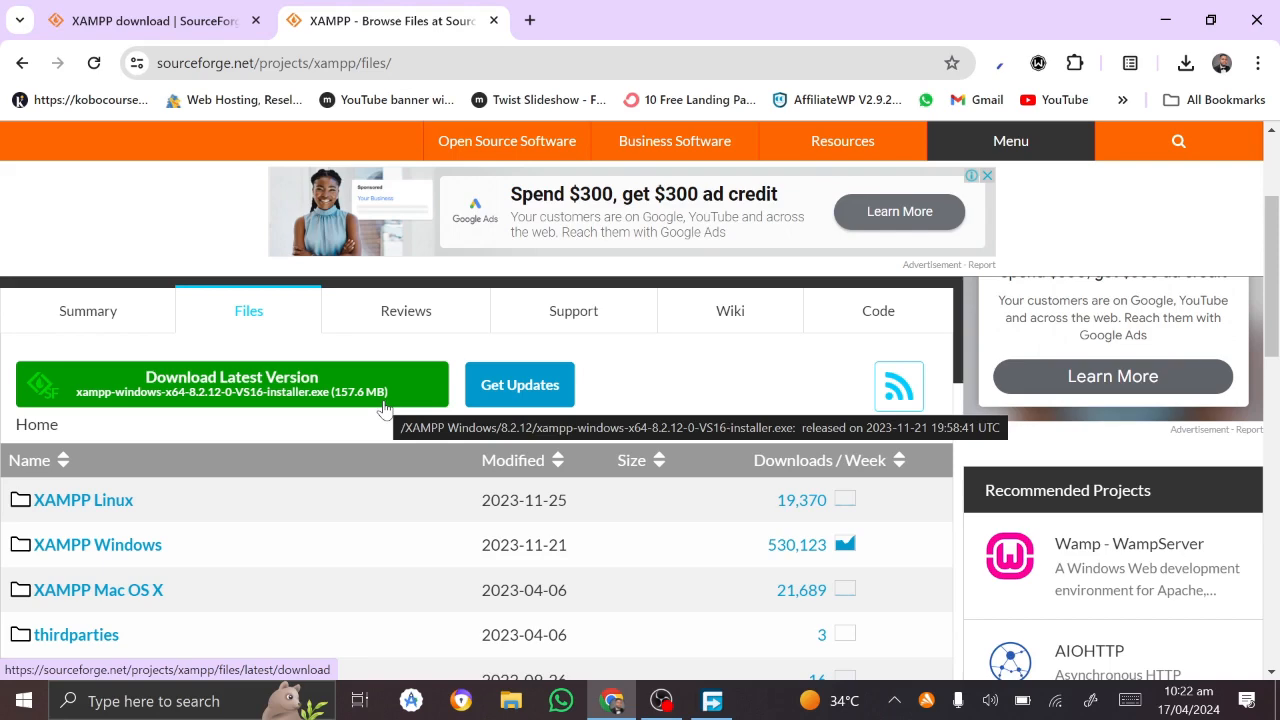
# Step: Open wordpress.org in a new Chrome tab
pyautogui.click(530, 20)
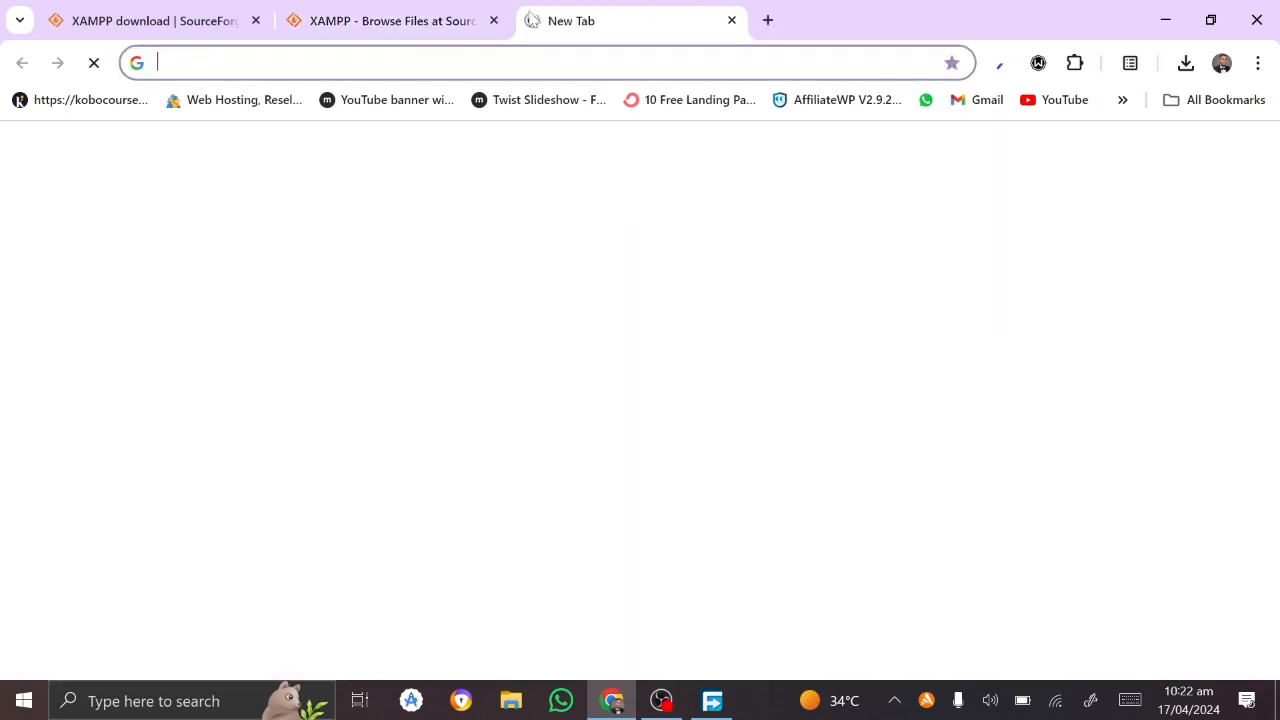
pyautogui.write('o')
pyautogui.press('BackSpace')
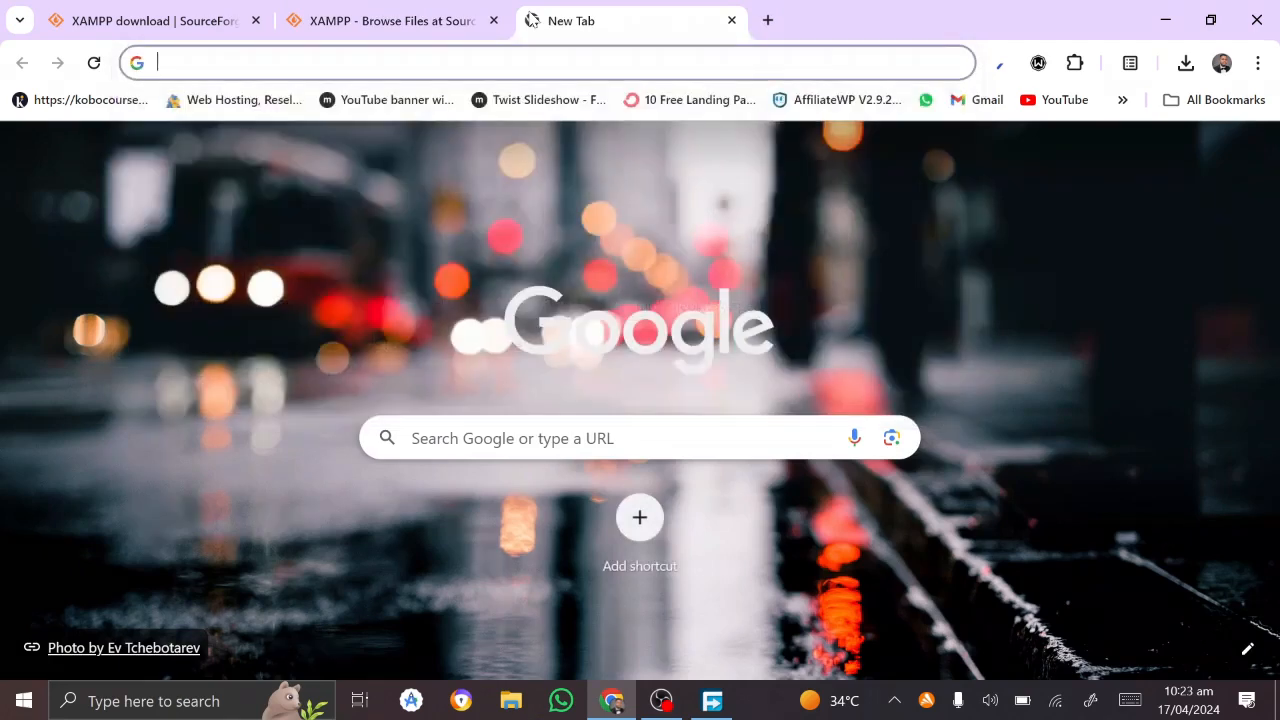
pyautogui.write('wordpress.')
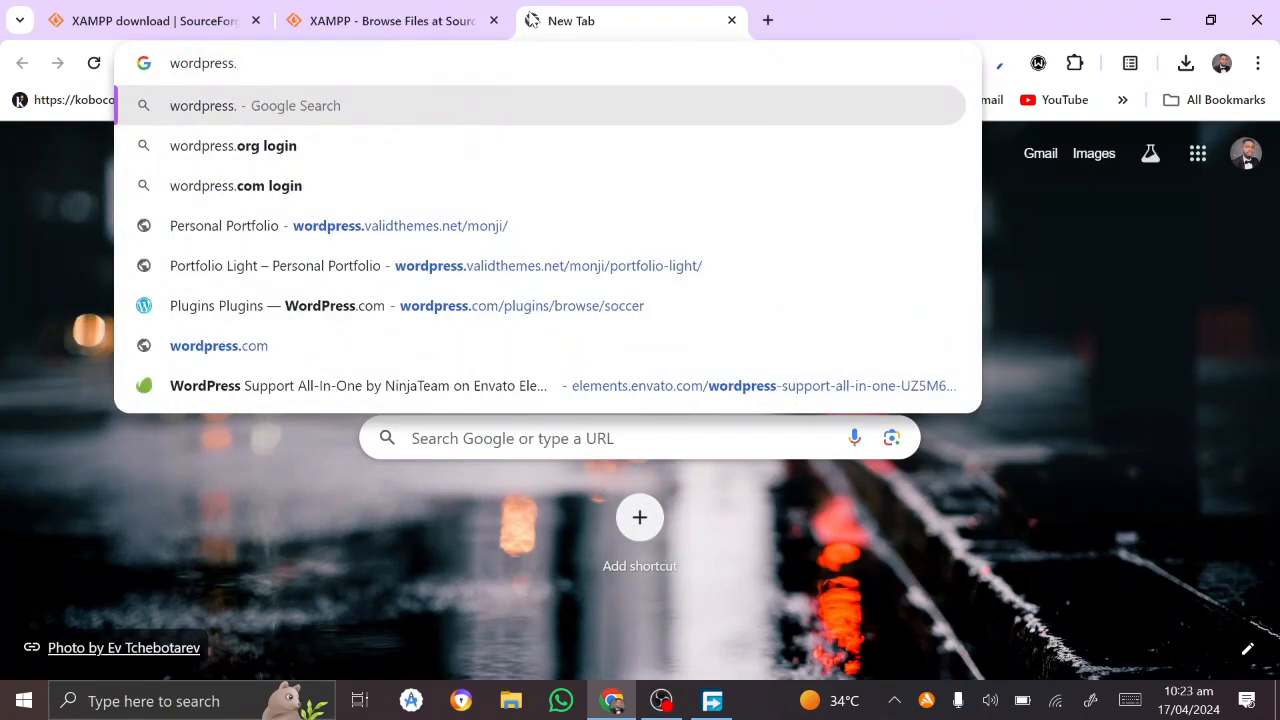
pyautogui.write('org')
pyautogui.press('Return')
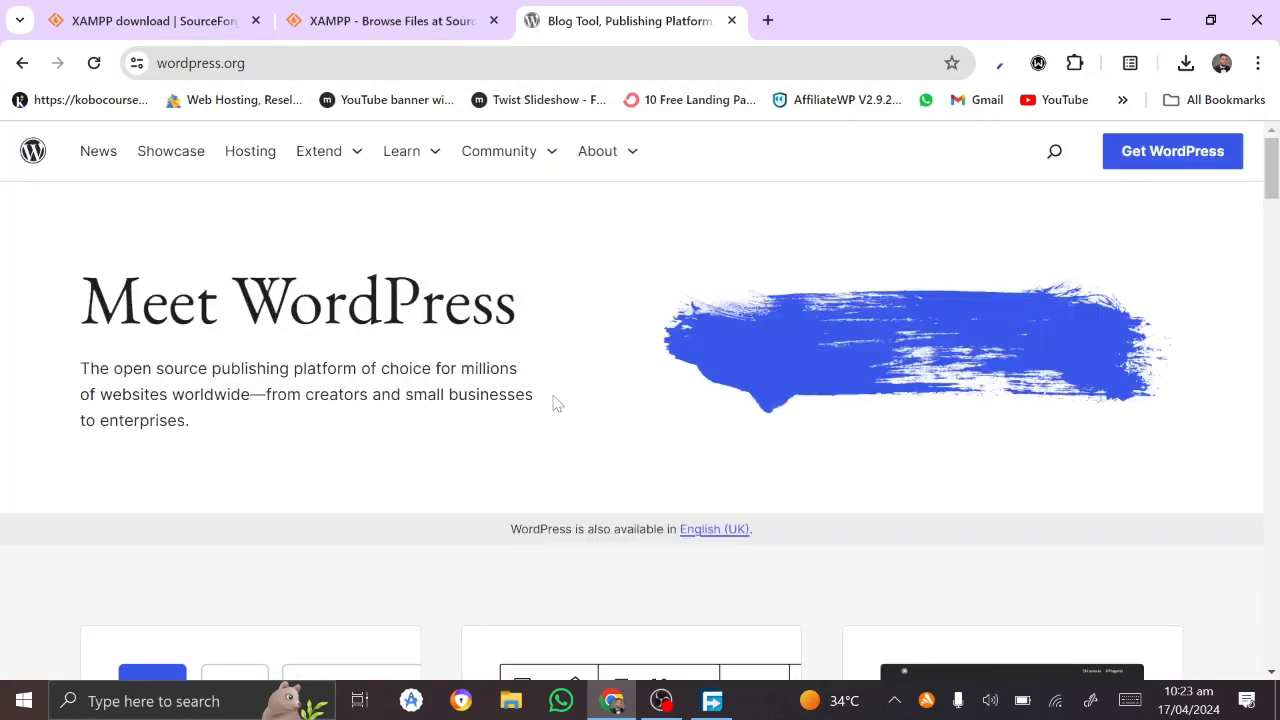
# Step: Go through the WordPress 6.5 release page to the Get WordPress download page
pyautogui.scroll(-3, 554, 403)
pyautogui.scroll(-9, 634, 470)
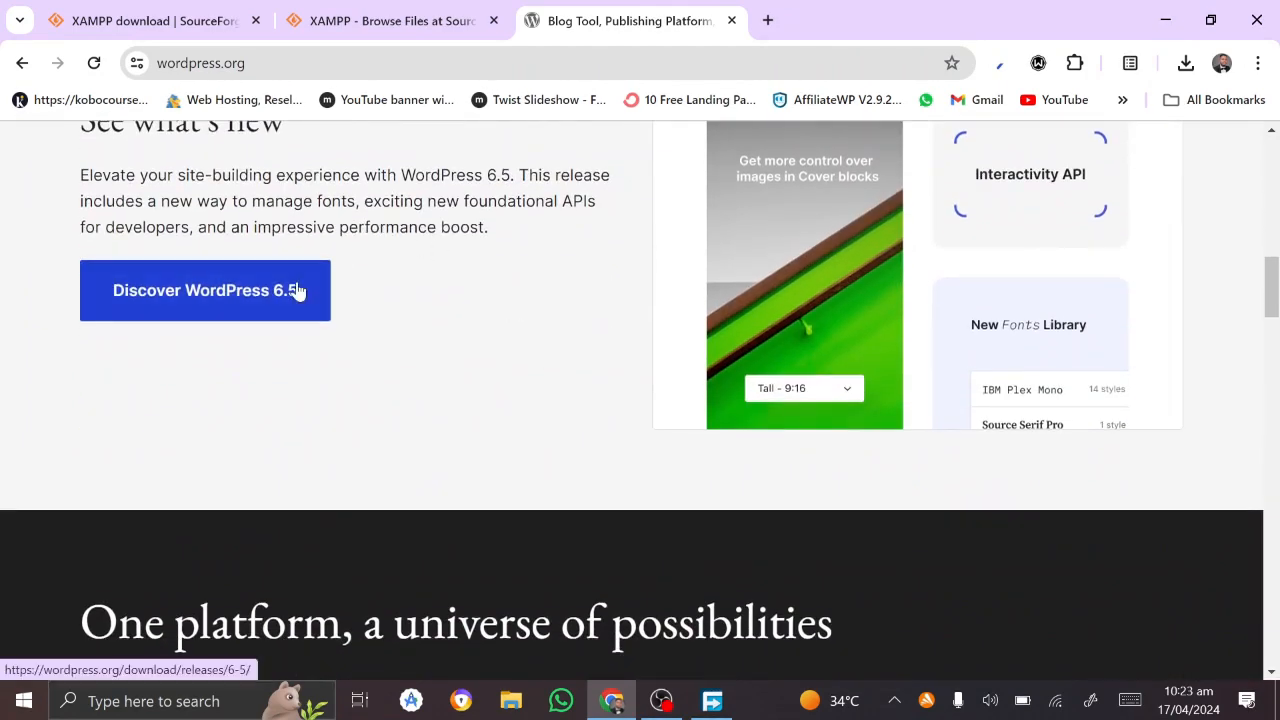
pyautogui.click(188, 290)
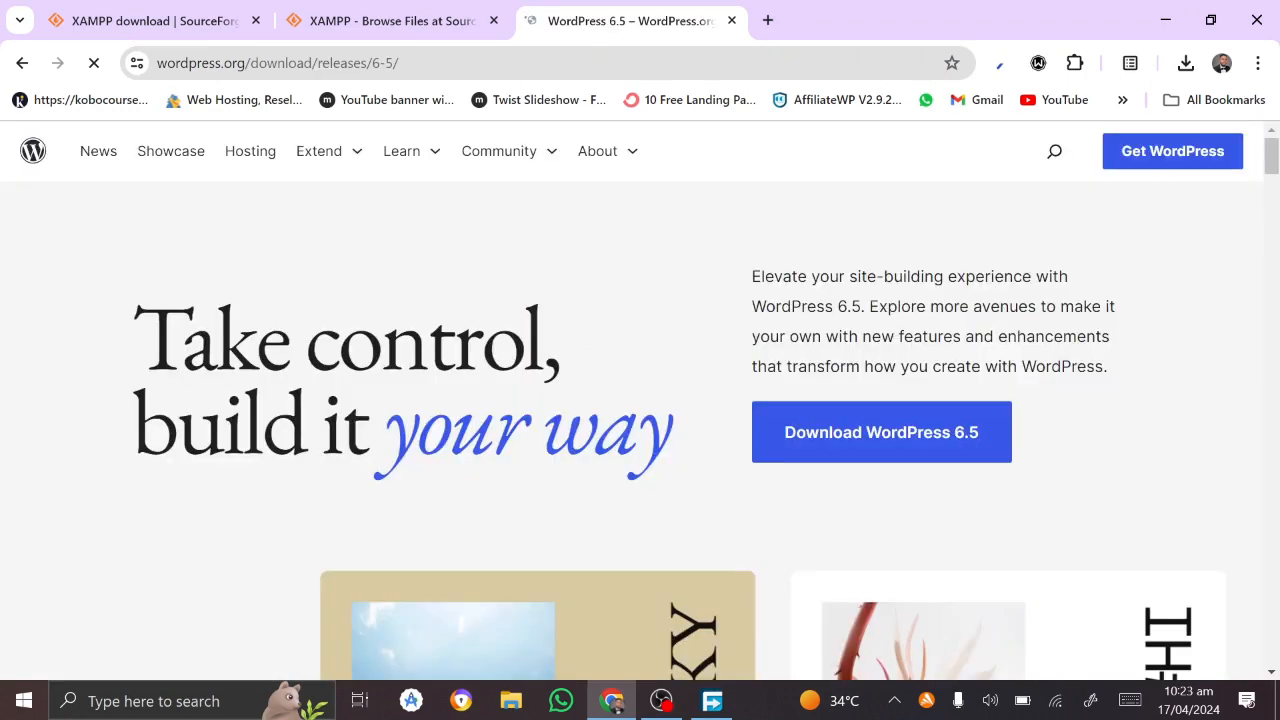
pyautogui.click(858, 430)
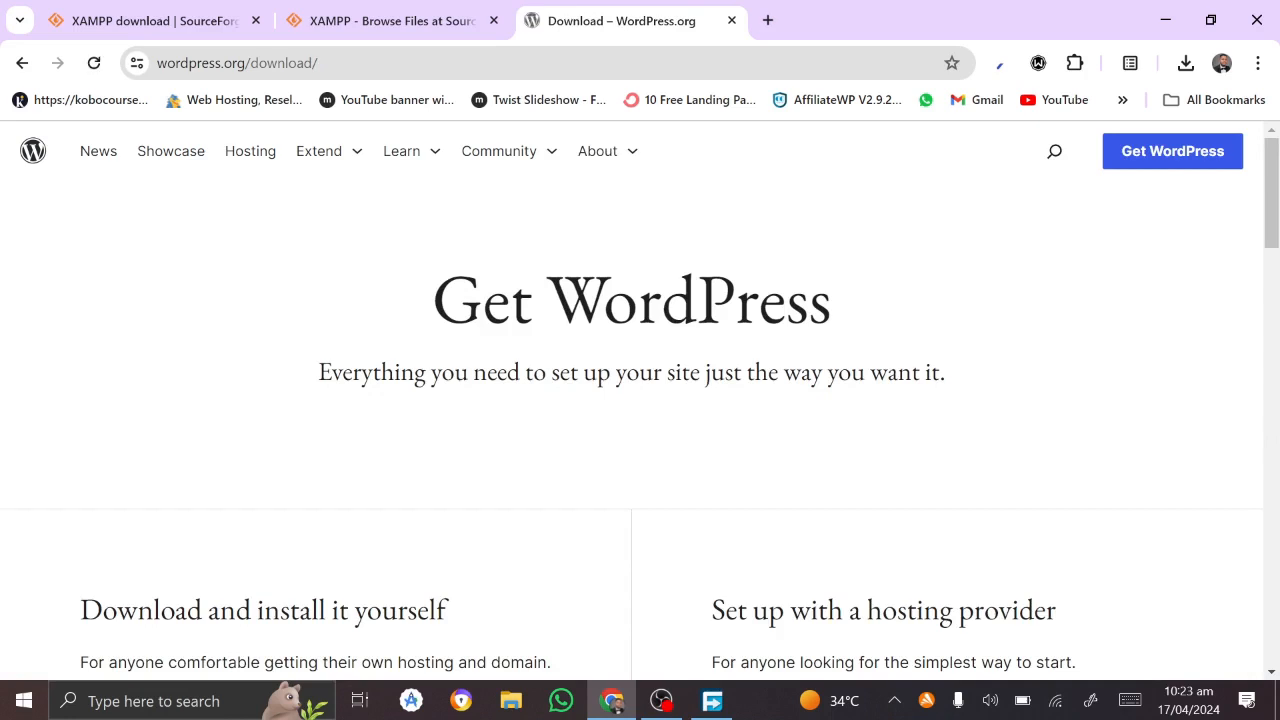
# Step: Download WordPress 6.5.2, declining Free Download Manager so Chrome's Save As dialog appears
pyautogui.scroll(-4, 698, 448)
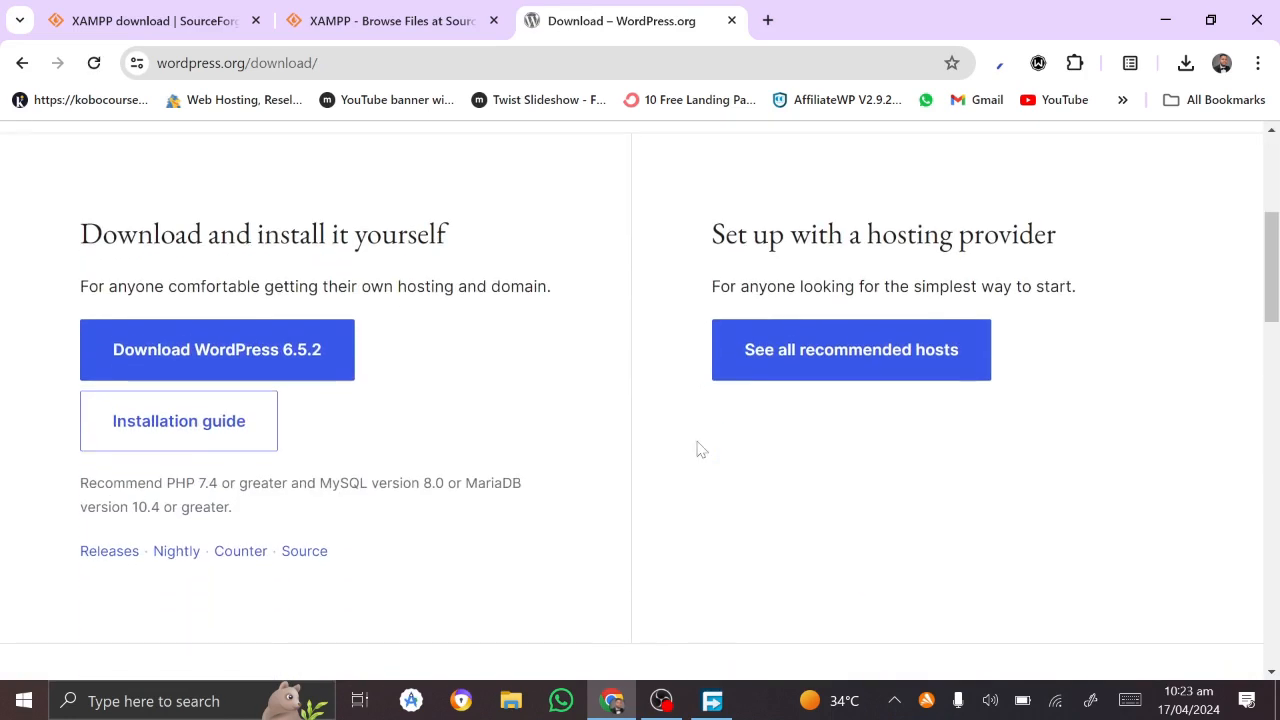
pyautogui.click(298, 360)
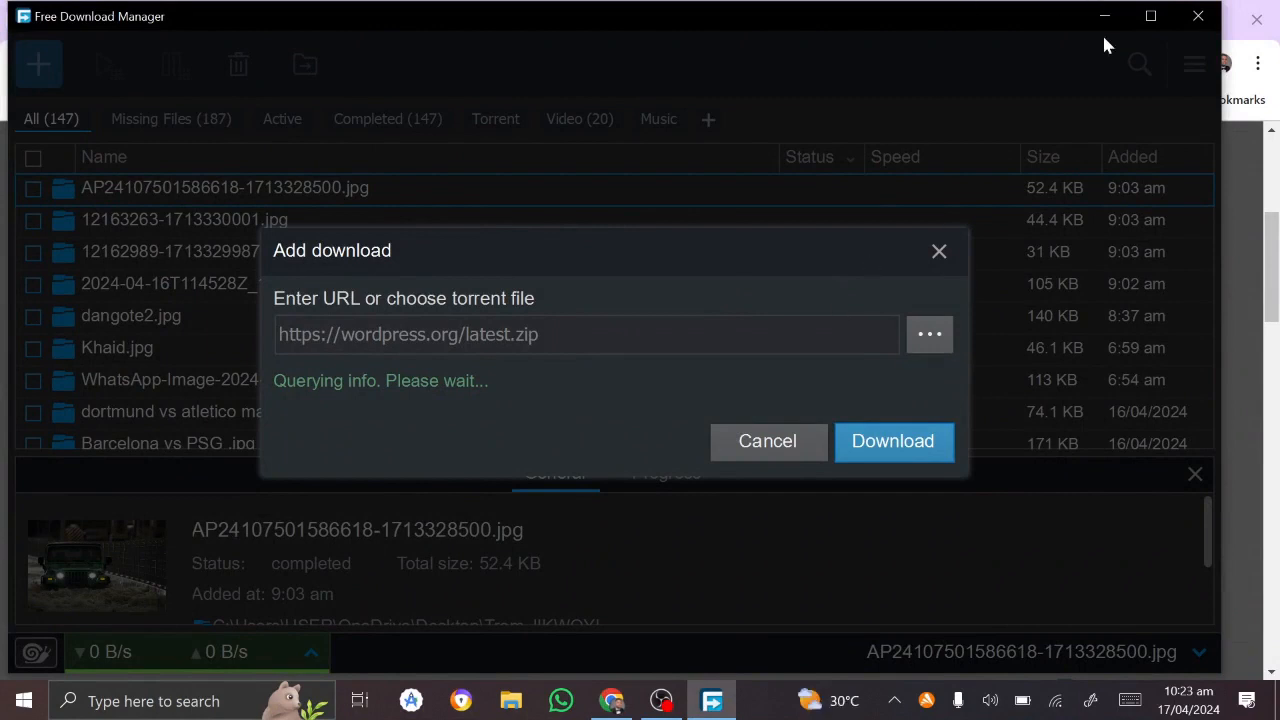
pyautogui.click(940, 251)
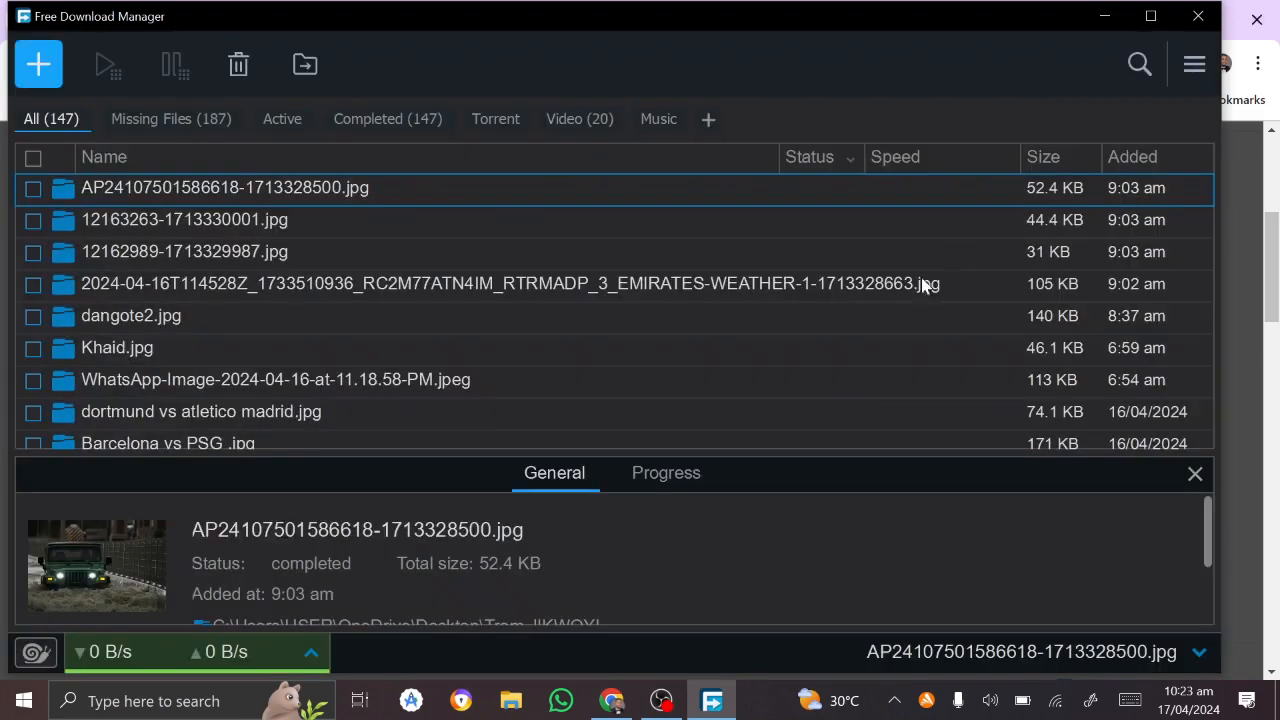
pyautogui.click(1105, 14)
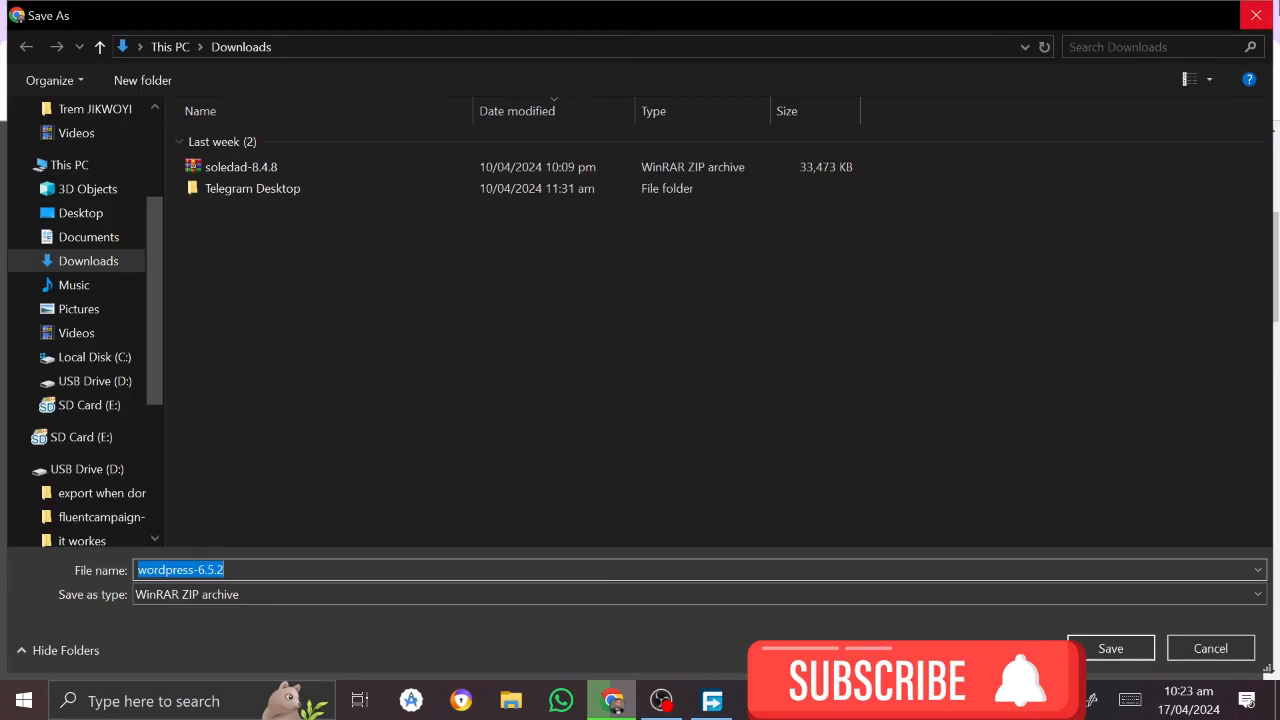
# Step: Close the Save As dialog and the 'Howdy!' thank-you popup, then minimize Chrome
pyautogui.click(1256, 15)
pyautogui.click(878, 174)
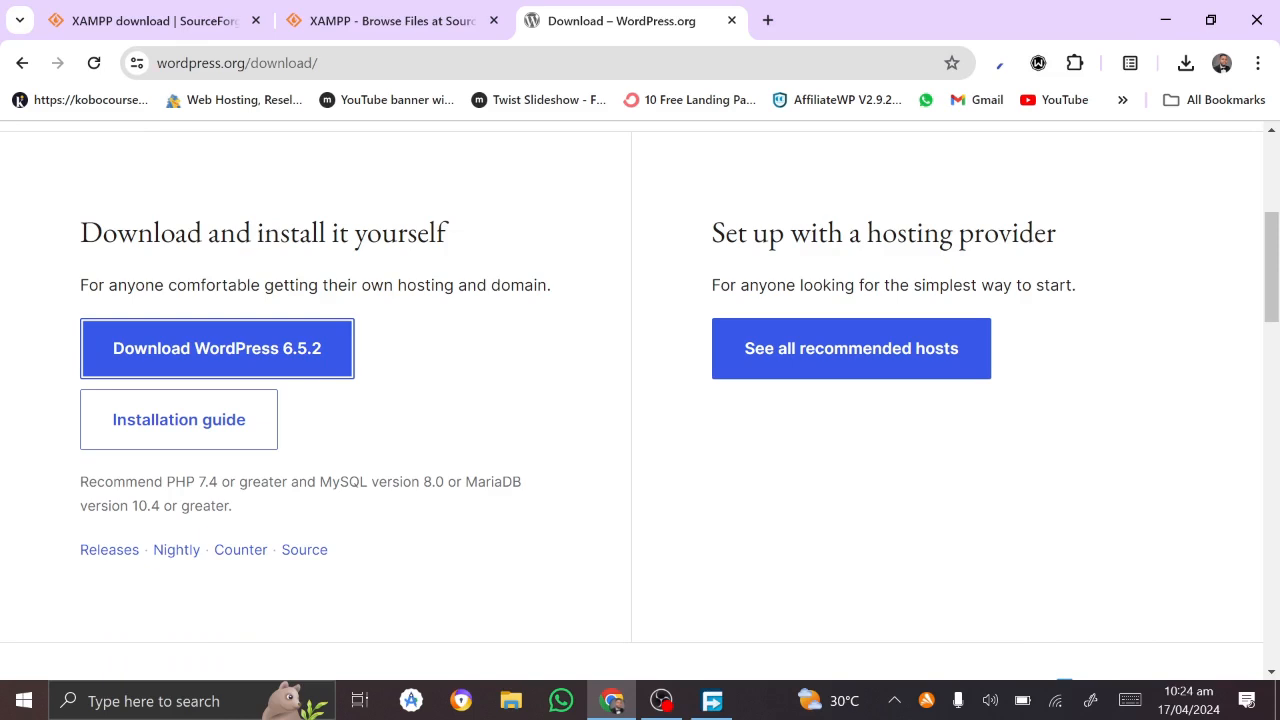
pyautogui.click(1166, 16)
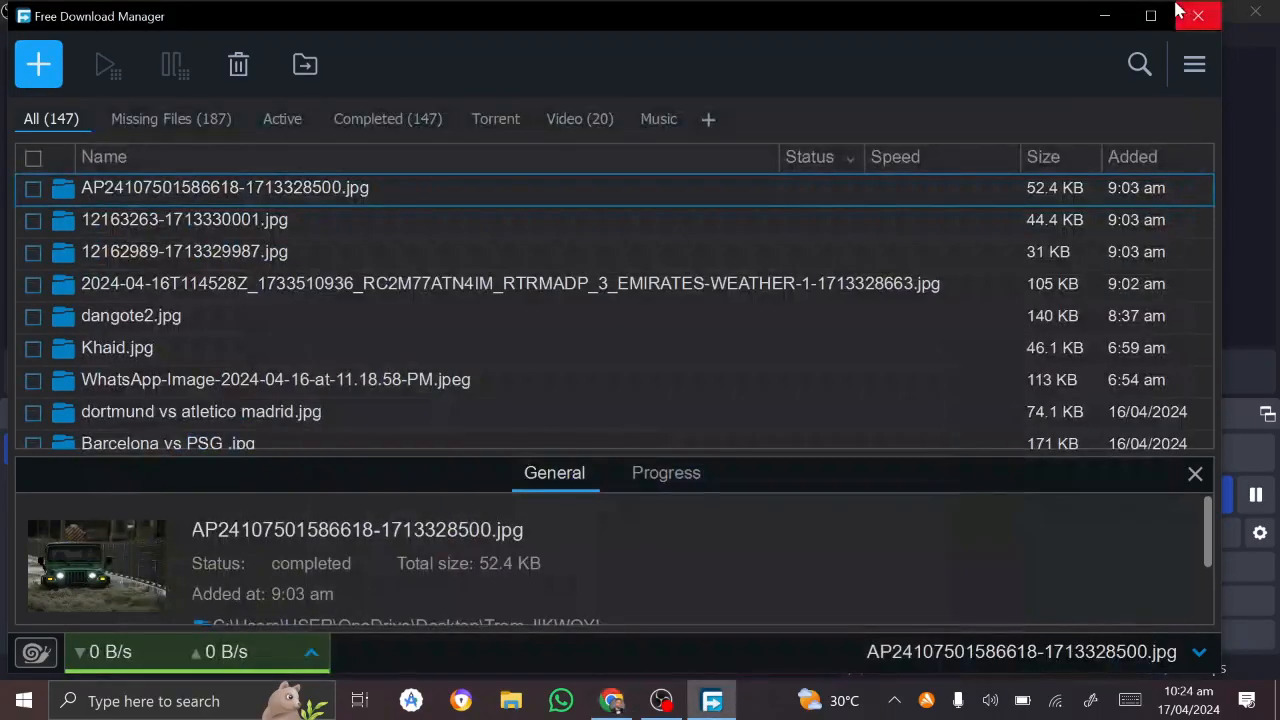
# Step: Minimize the download manager and remaining windows, briefly opening and closing File Explorer
pyautogui.click(1108, 20)
pyautogui.click(1165, 11)
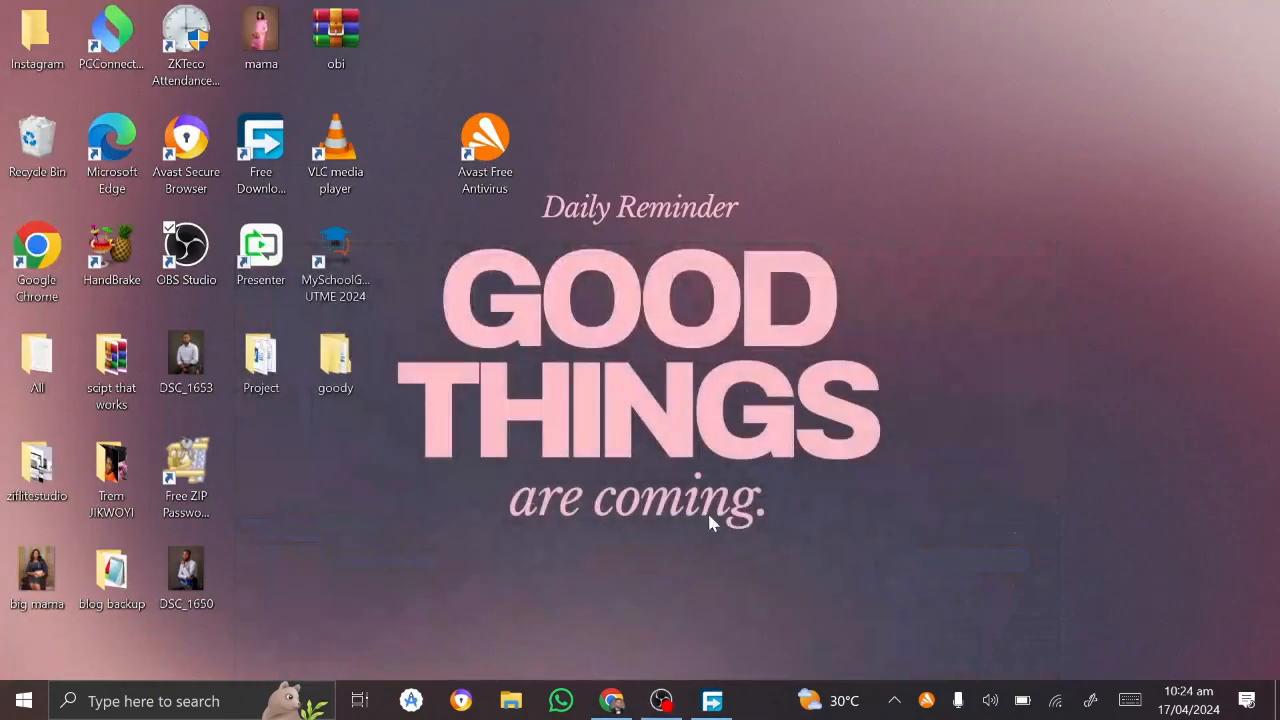
pyautogui.click(509, 703)
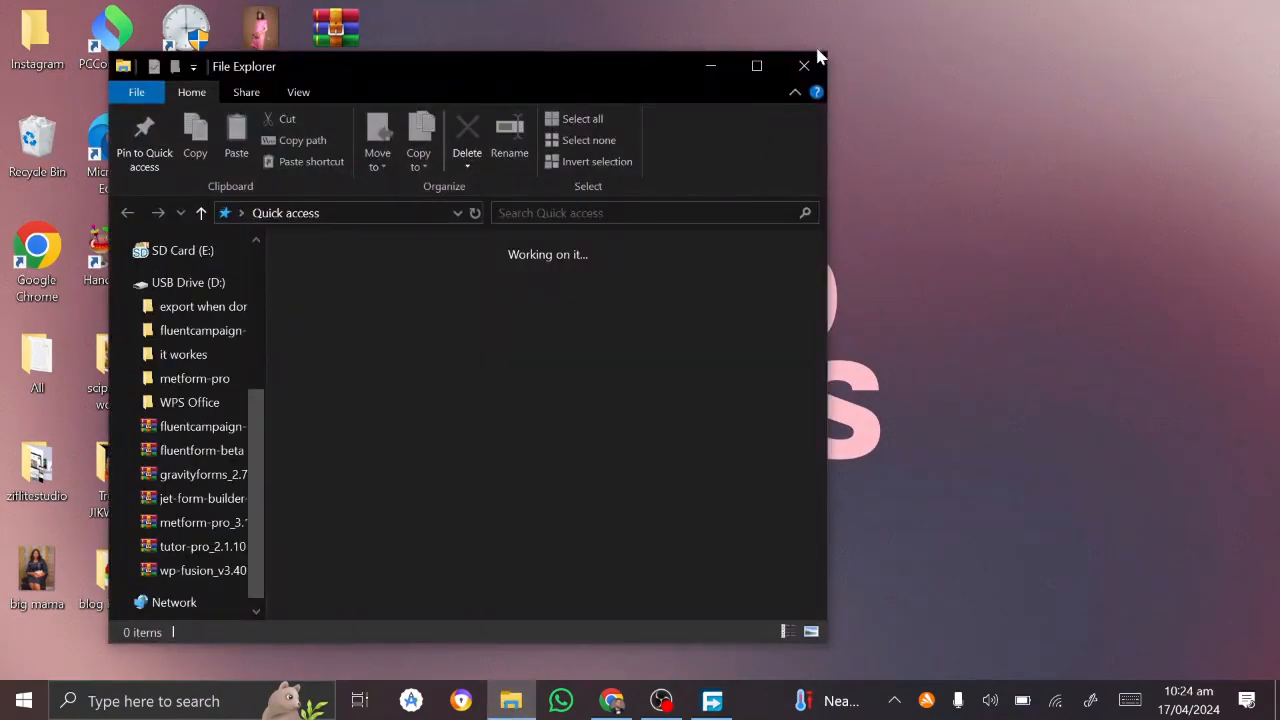
pyautogui.click(796, 68)
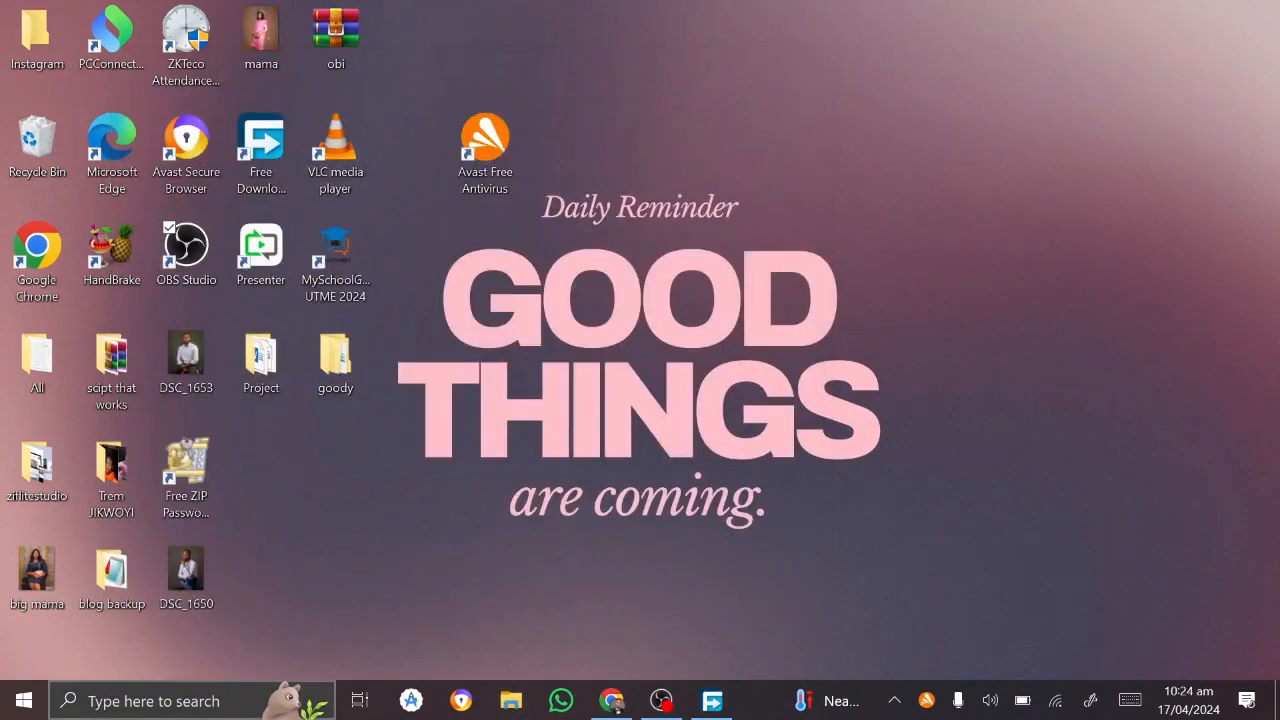
# Step: Search Windows for 'xamppp' and XAMPP Download, then clear the search and close it
pyautogui.click(180, 701)
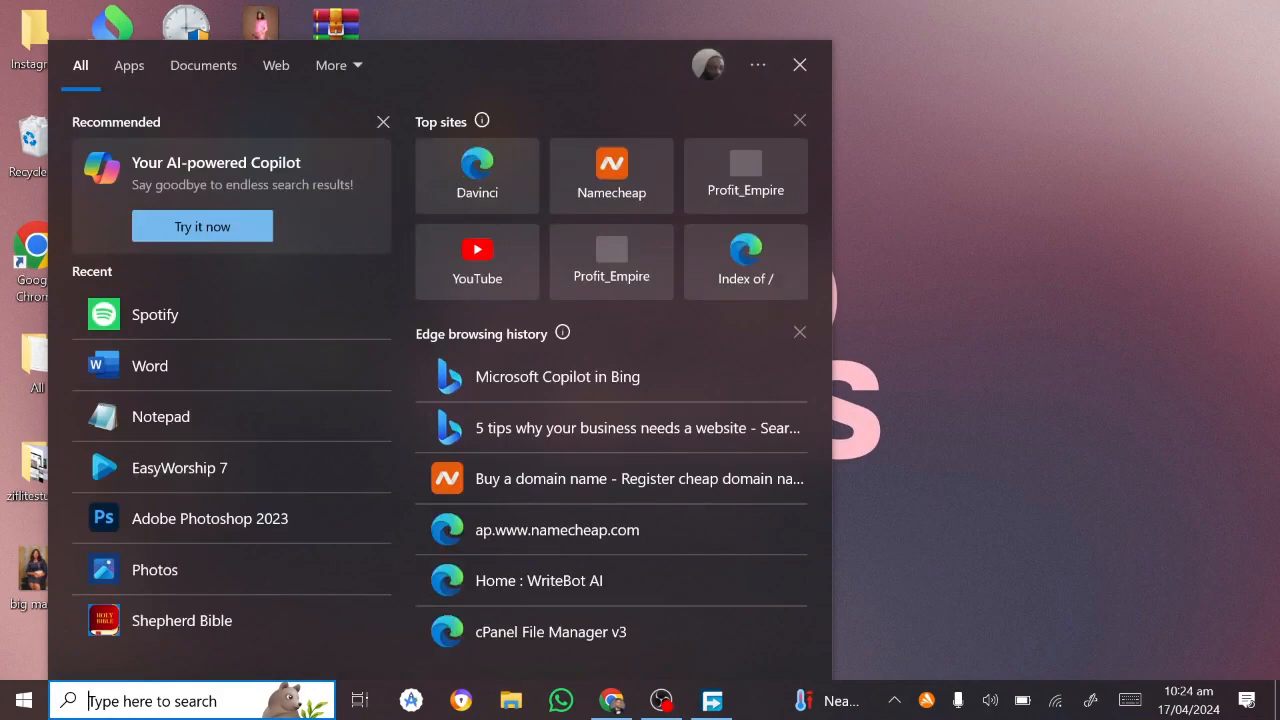
pyautogui.write('xamp')
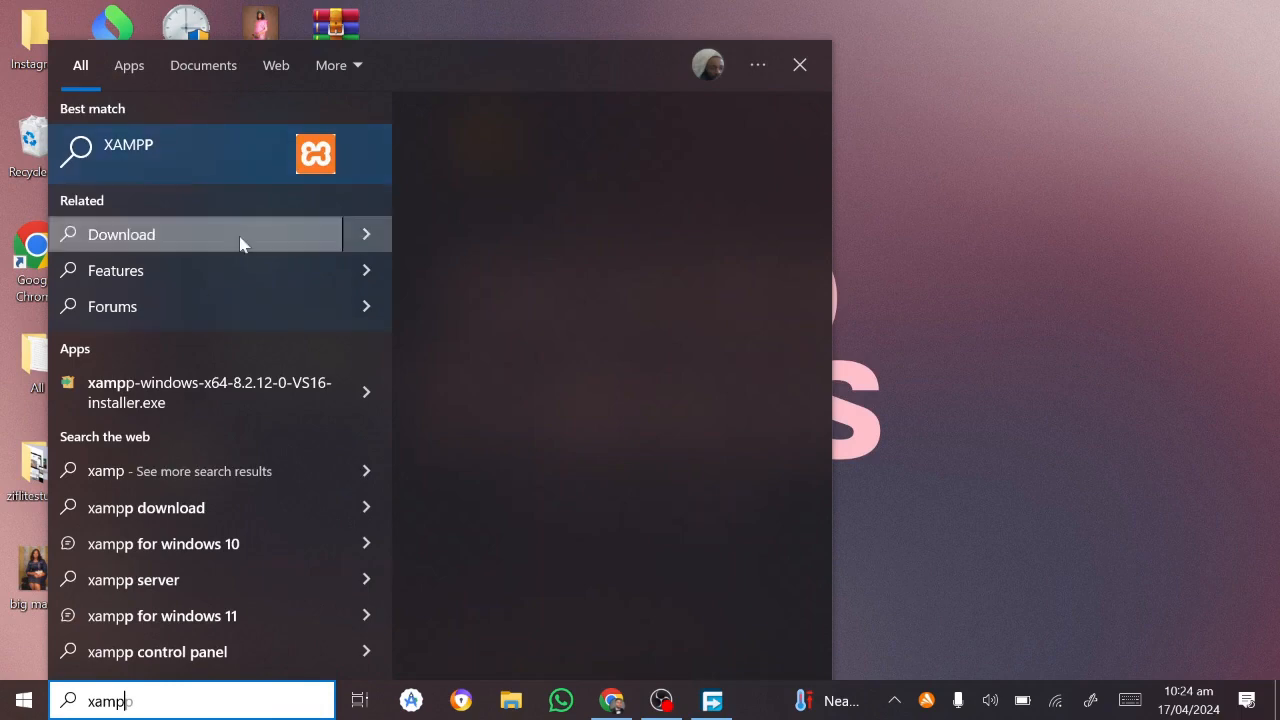
pyautogui.write('pp')
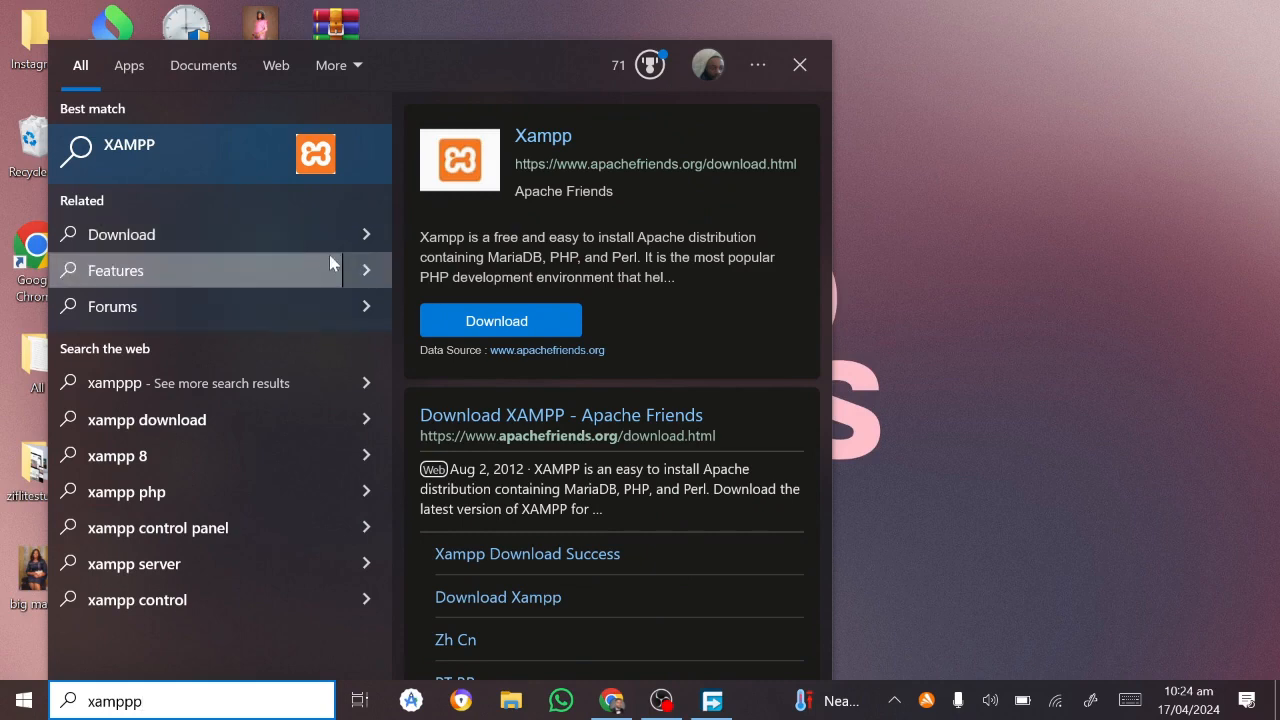
pyautogui.click(380, 234)
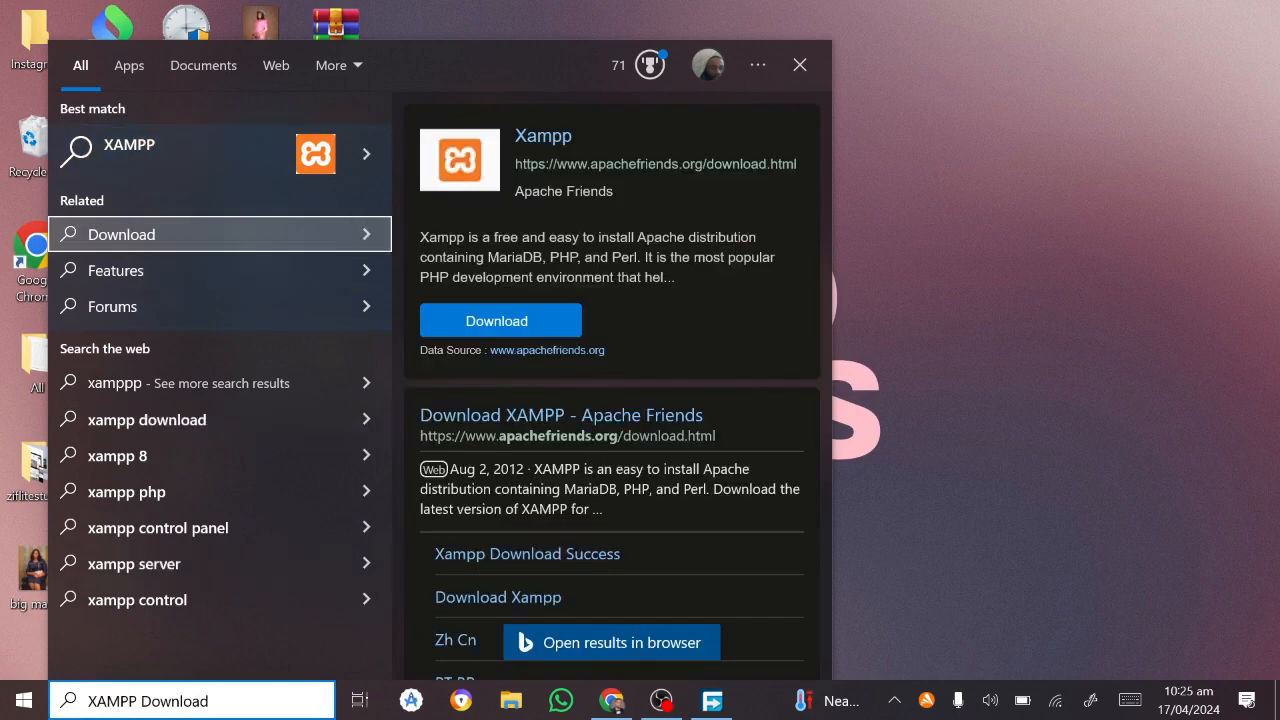
pyautogui.press('BackSpace')
pyautogui.press('BackSpace')
pyautogui.press('BackSpace')
pyautogui.press('BackSpace')
pyautogui.press('BackSpace')
pyautogui.press('BackSpace')
pyautogui.press('BackSpace')
pyautogui.press('BackSpace')
pyautogui.press('BackSpace')
pyautogui.press('BackSpace')
pyautogui.press('BackSpace')
pyautogui.press('BackSpace')
pyautogui.press('BackSpace')
pyautogui.press('BackSpace')
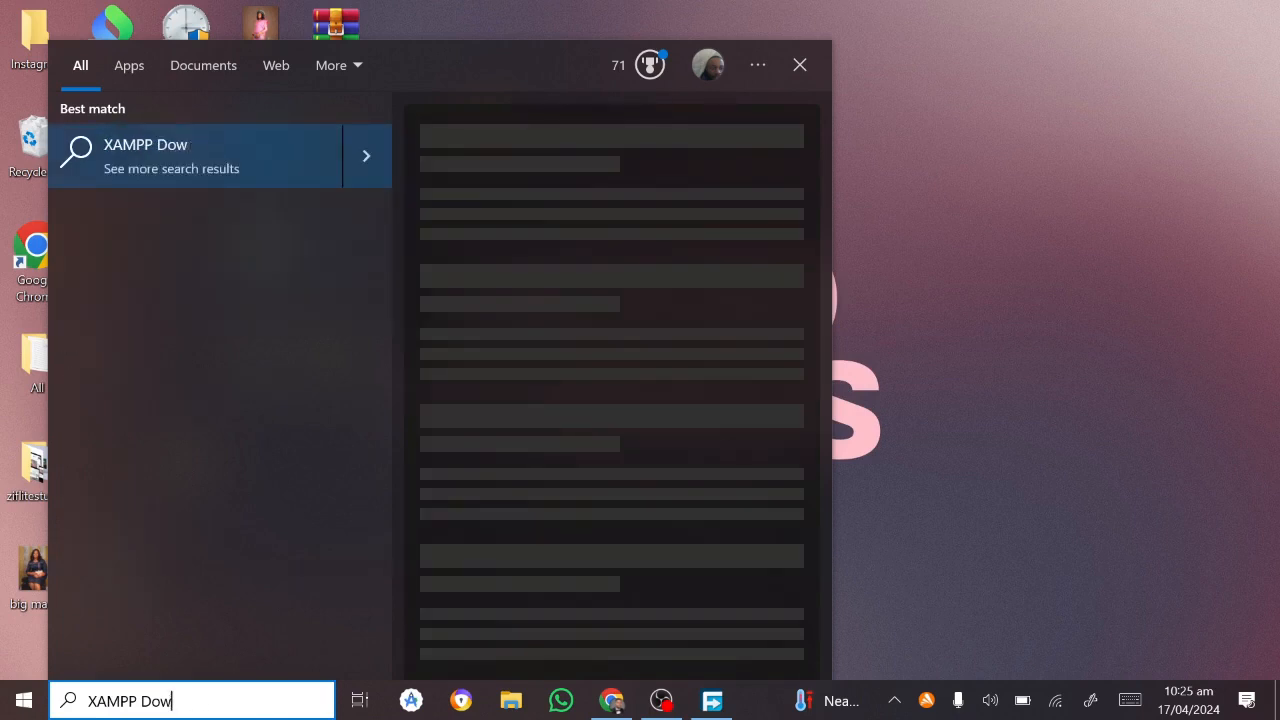
pyautogui.click(951, 229)
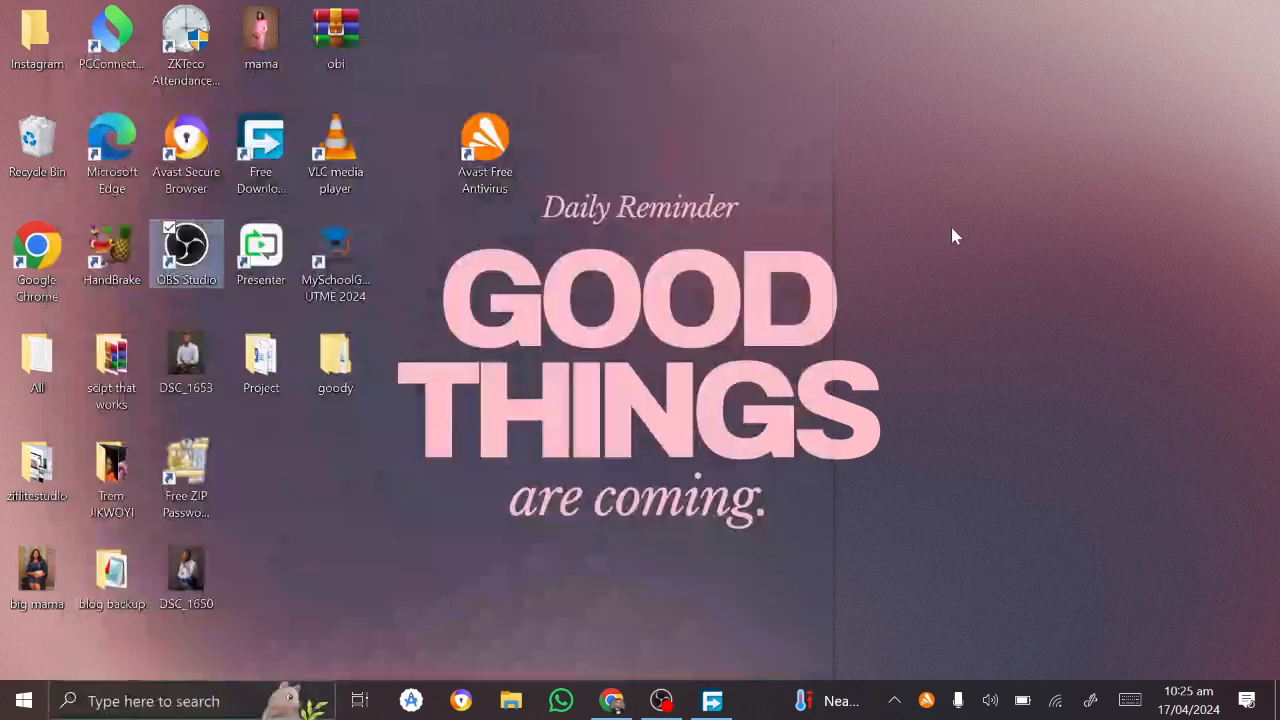
pyautogui.click(495, 705)
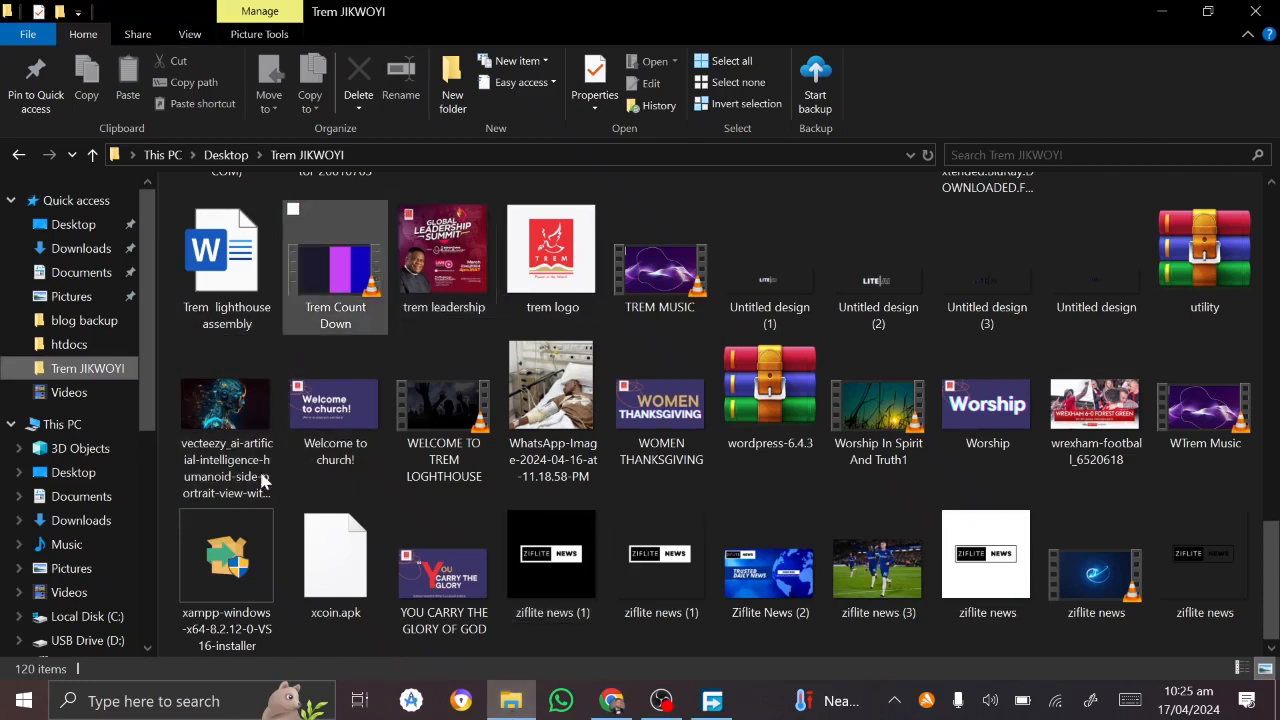
pyautogui.click(221, 589)
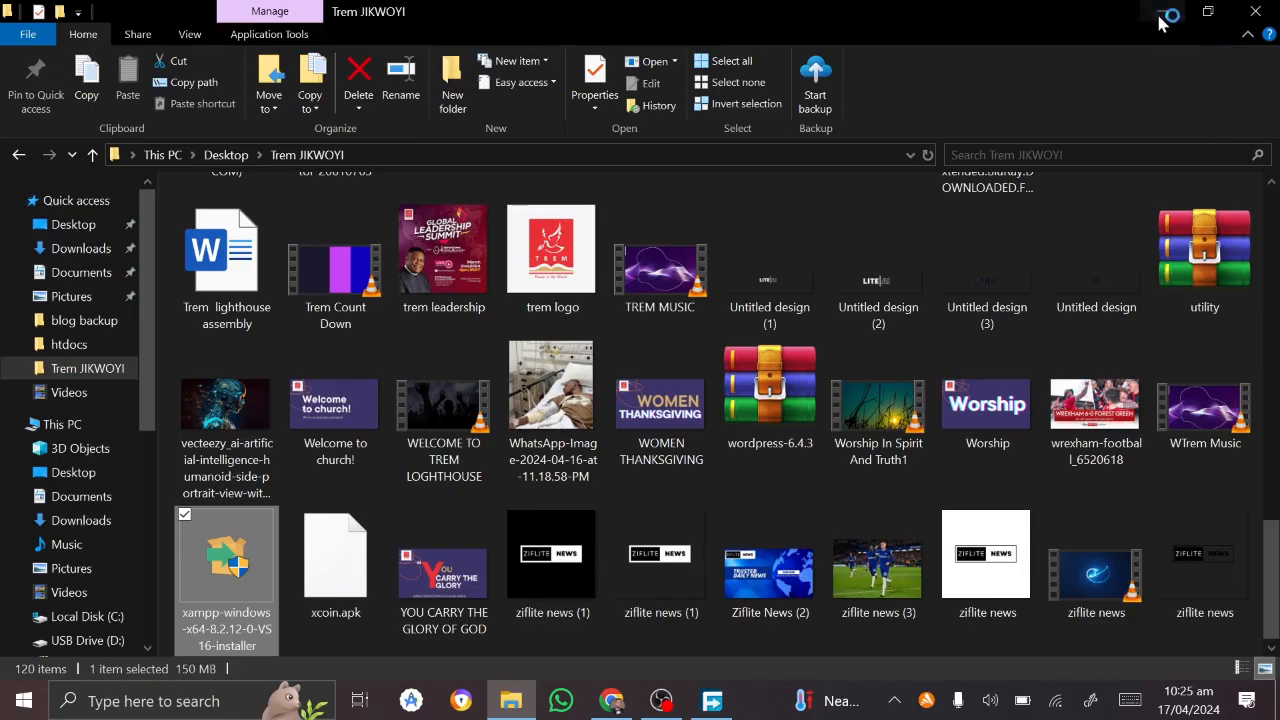
pyautogui.click(1163, 17)
pyautogui.click(1163, 17)
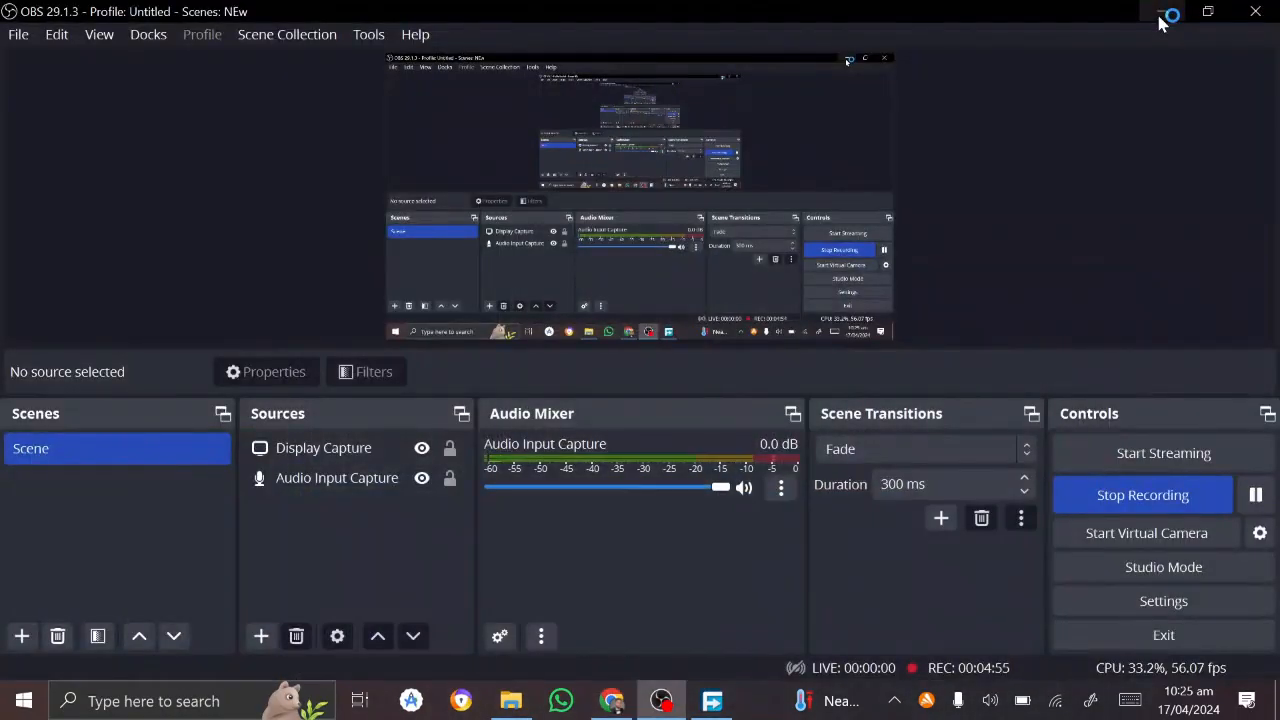
pyautogui.click(1164, 17)
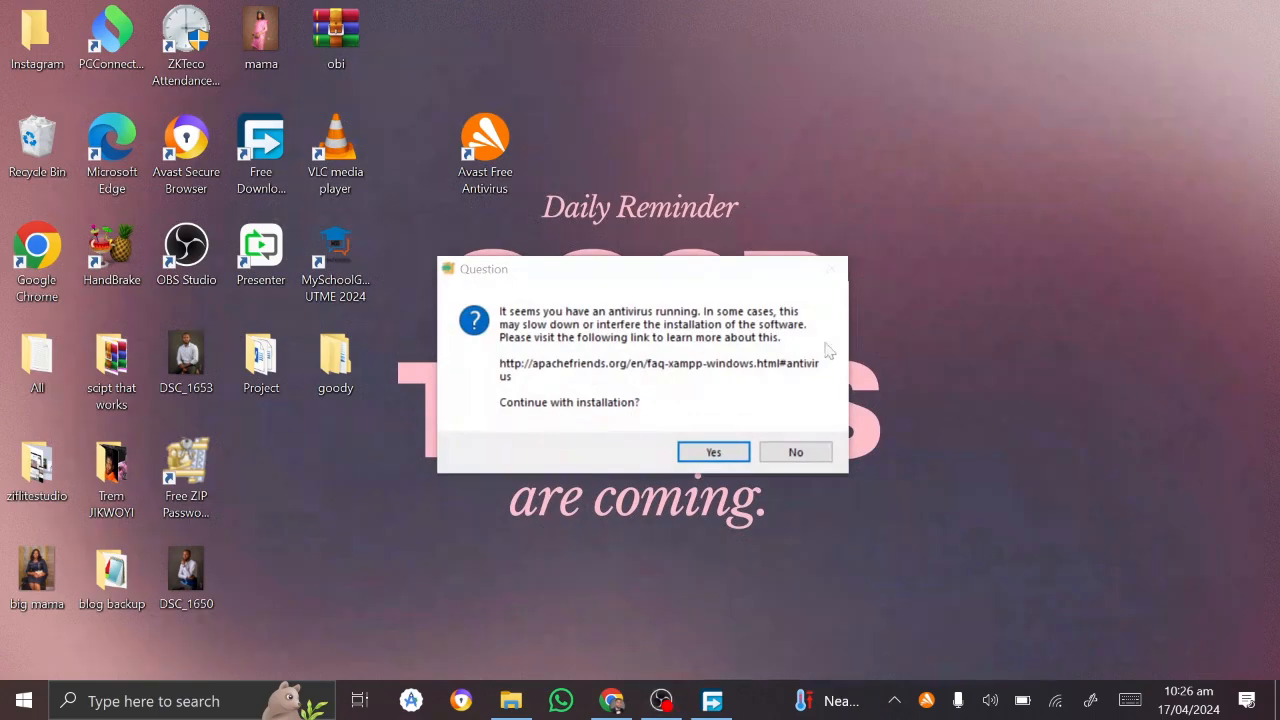
# Step: Accept the antivirus and UAC warnings, then install with default components, C:\xampp folder and default language
pyautogui.click(712, 450)
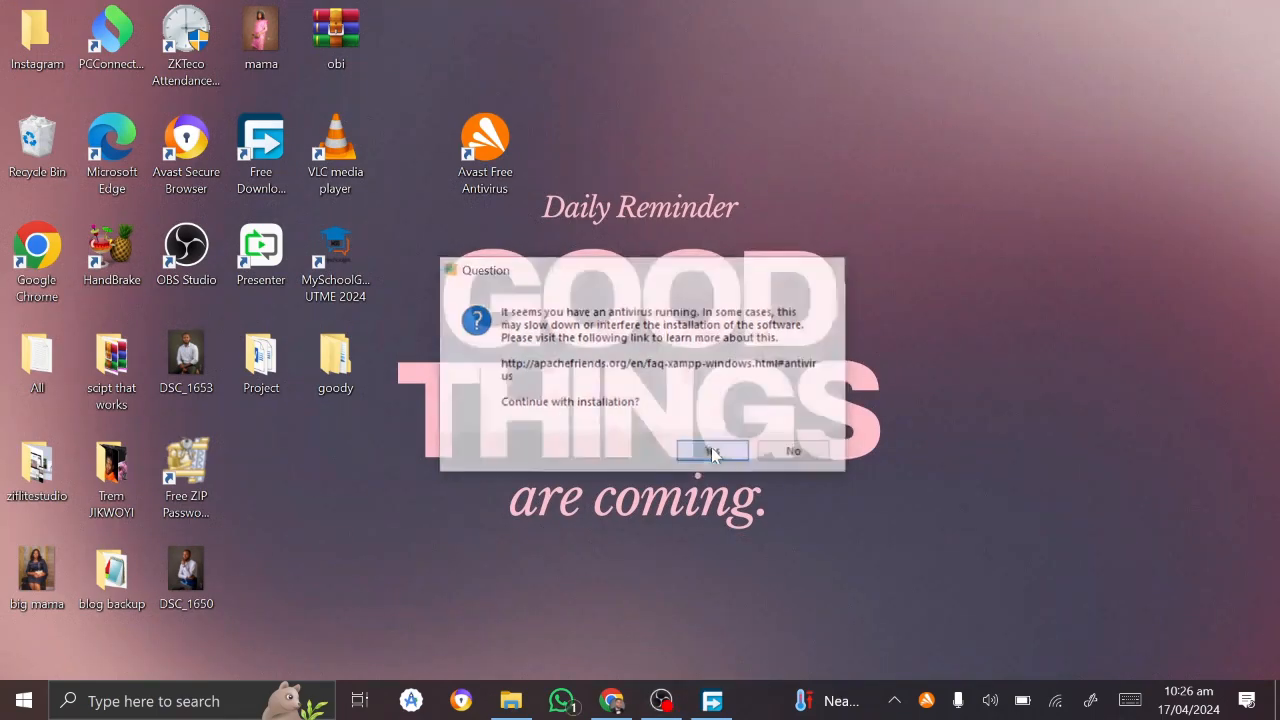
pyautogui.click(788, 432)
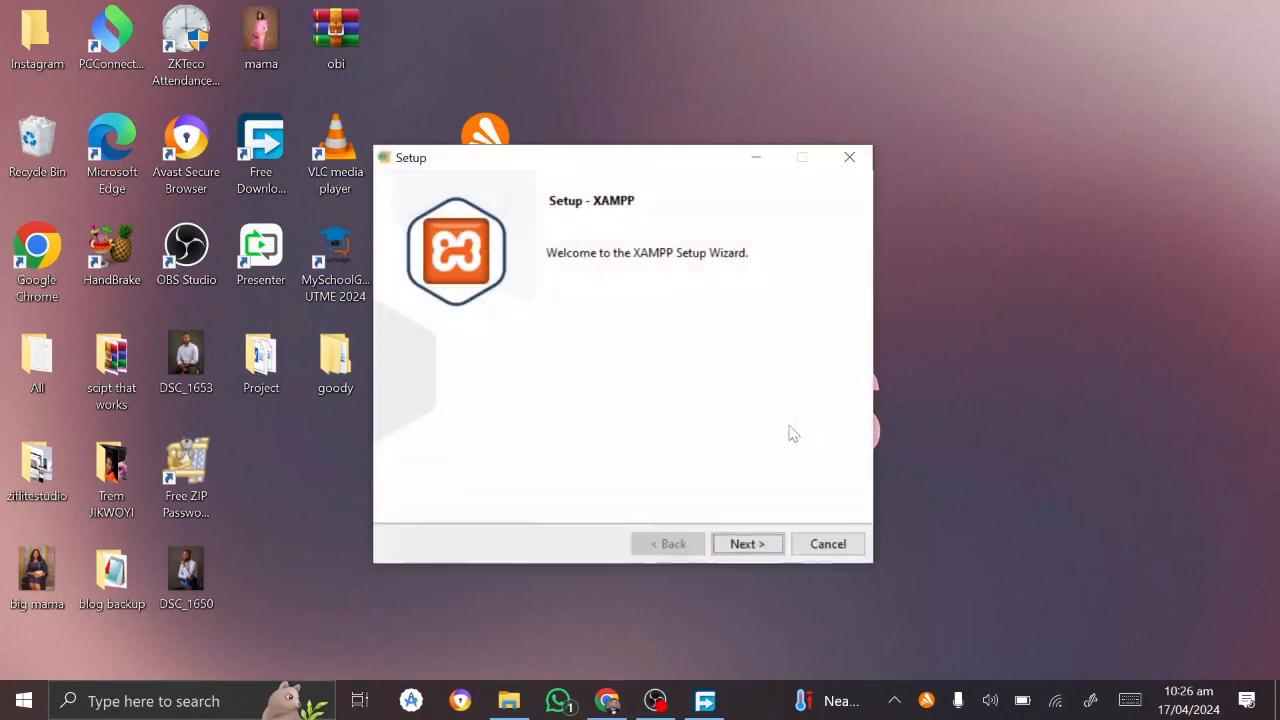
pyautogui.click(748, 543)
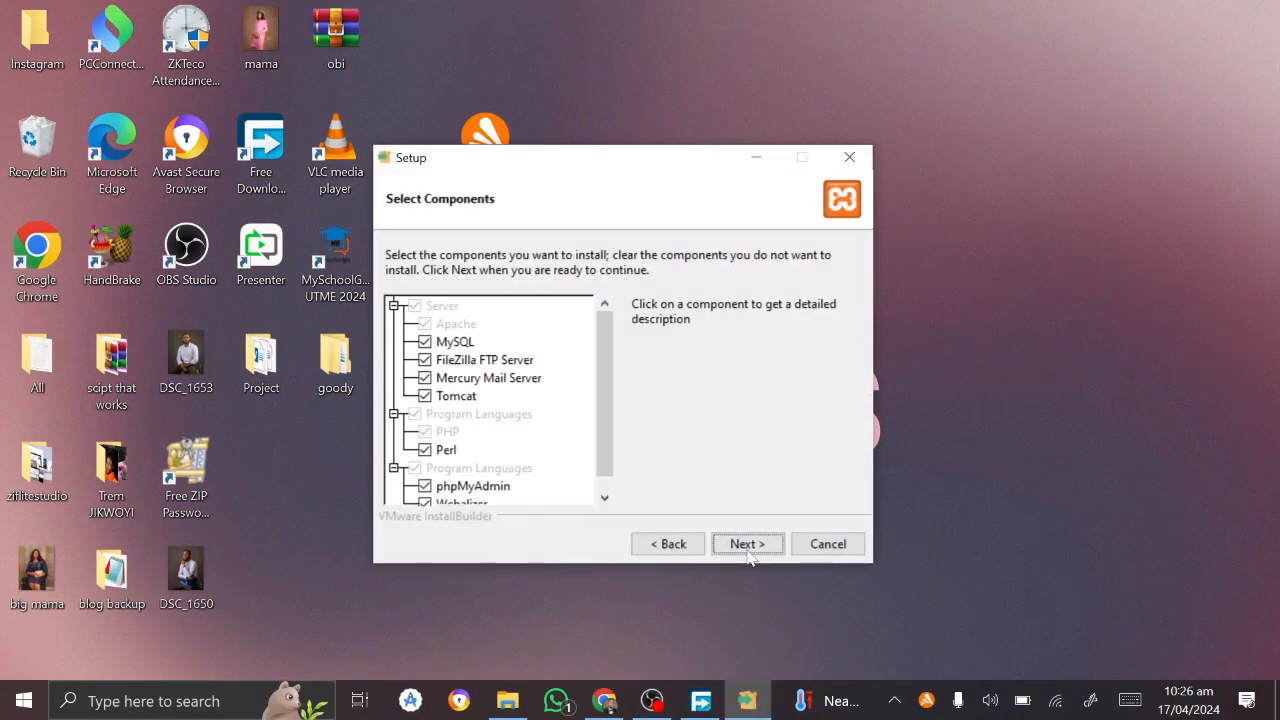
pyautogui.click(749, 545)
pyautogui.click(748, 545)
pyautogui.click(748, 545)
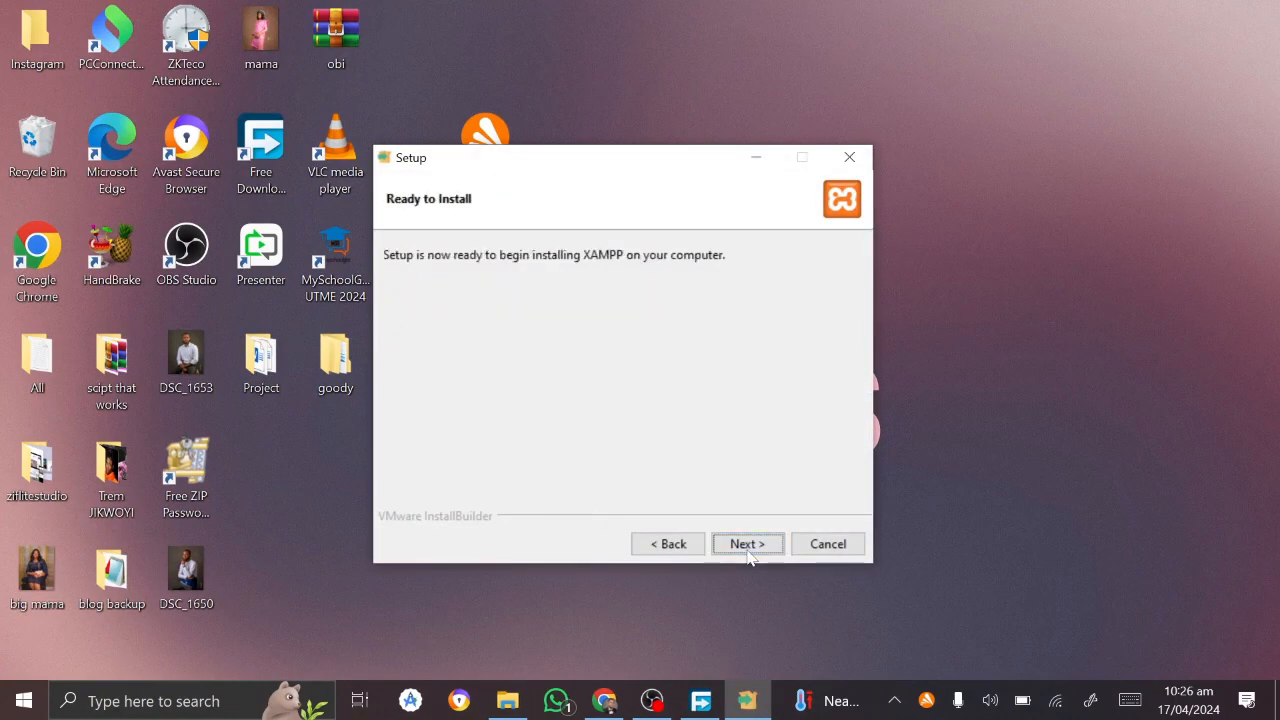
pyautogui.click(749, 553)
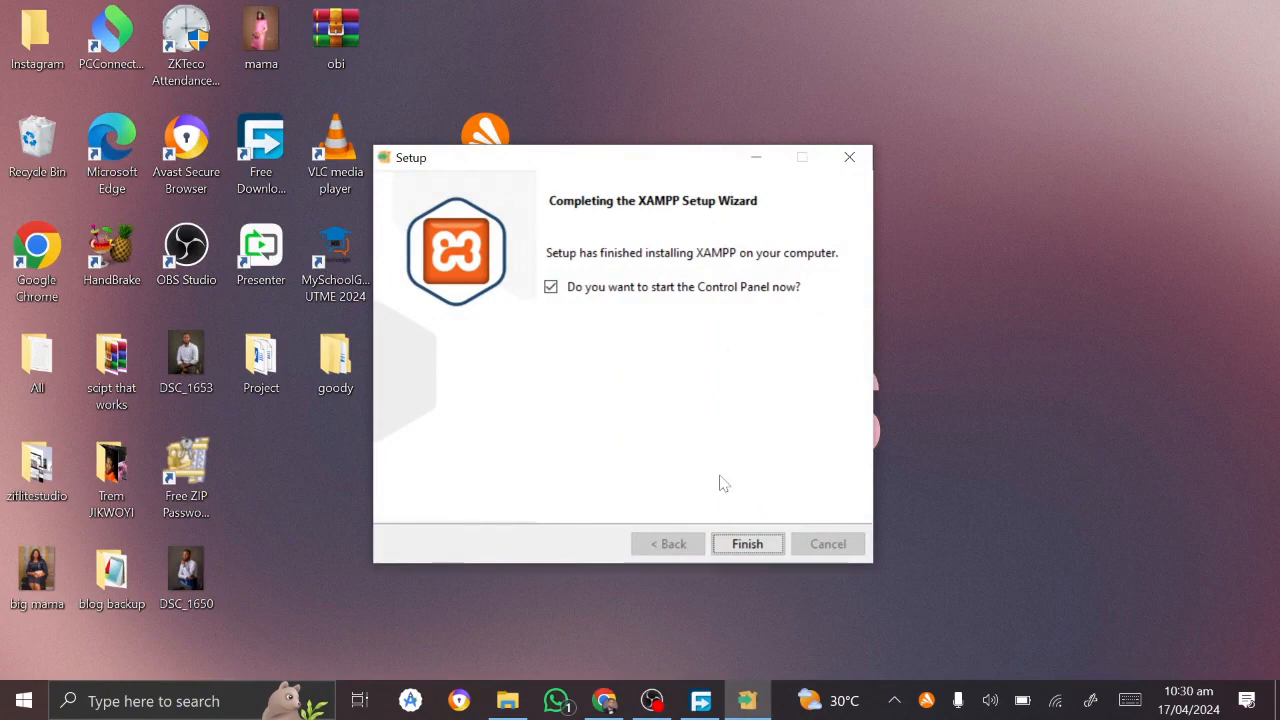
# Step: Finish setup with 'start the Control Panel now' ticked to open XAMPP Control Panel v3.3.0
pyautogui.click(745, 545)
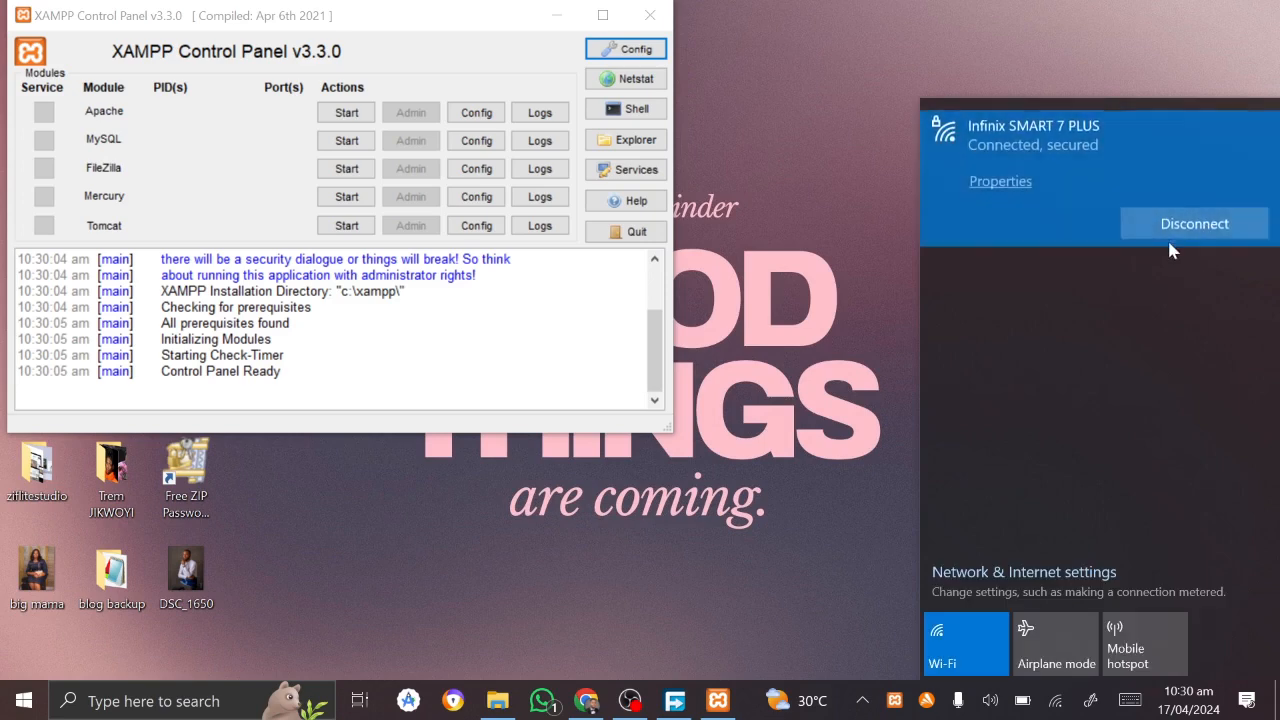
# Step: Start Apache (ports 80, 443) and MySQL (port 3306), then minimize the XAMPP Control Panel
pyautogui.click(895, 220)
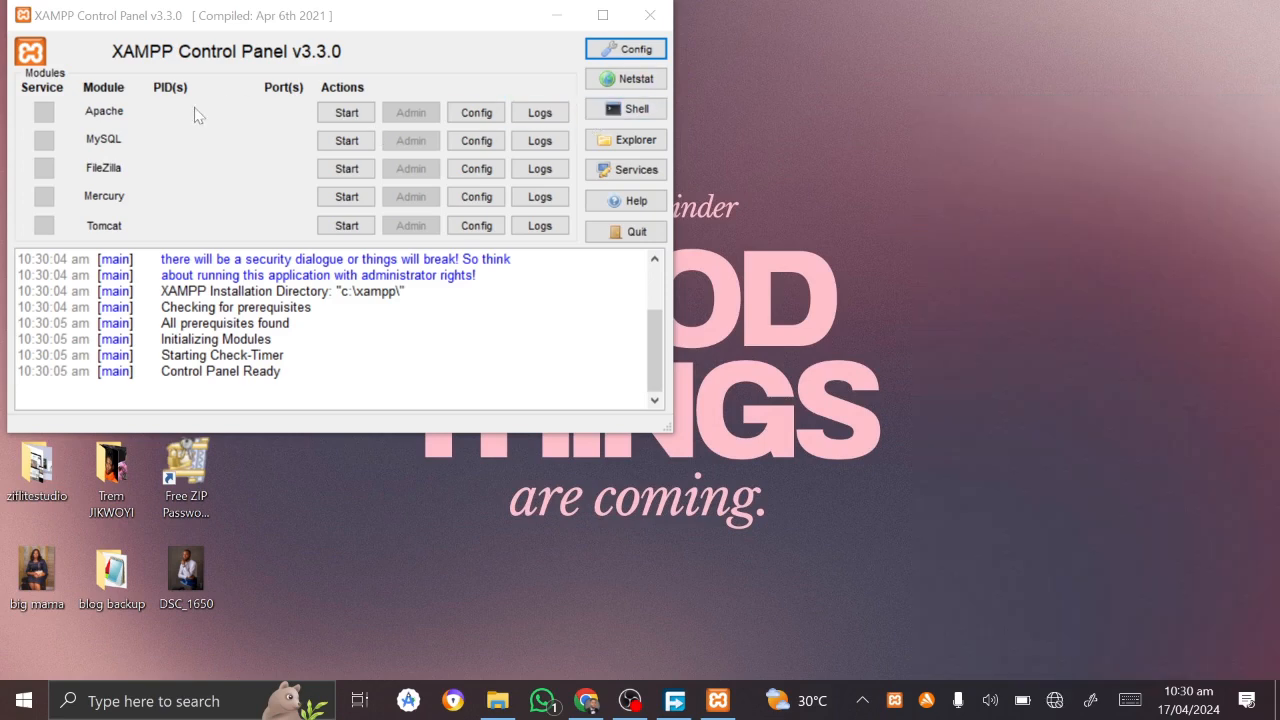
pyautogui.click(350, 114)
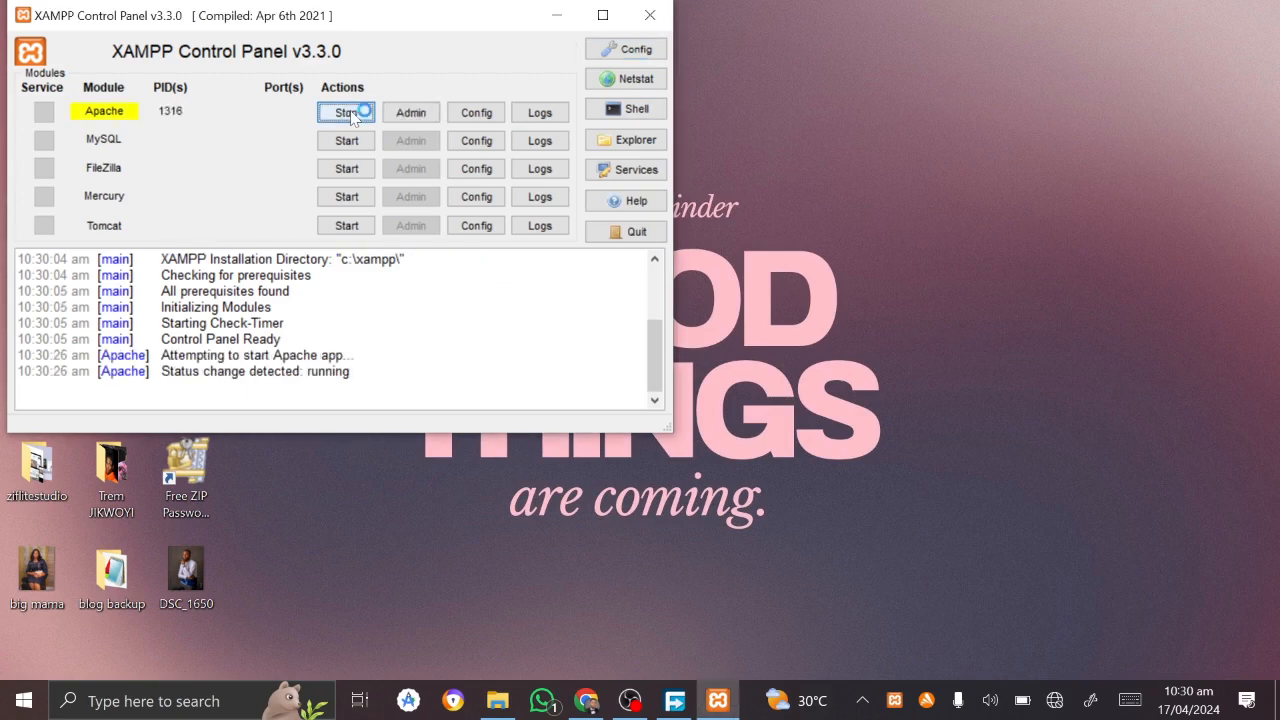
pyautogui.click(343, 143)
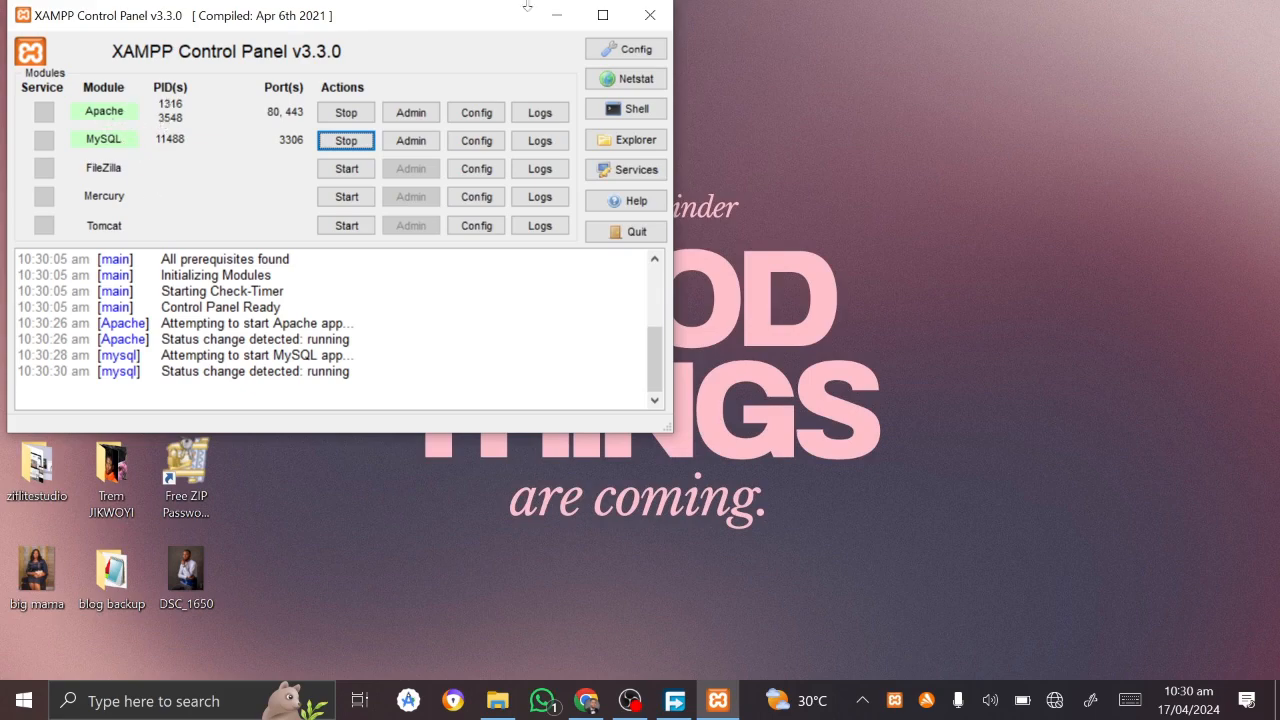
pyautogui.click(570, 10)
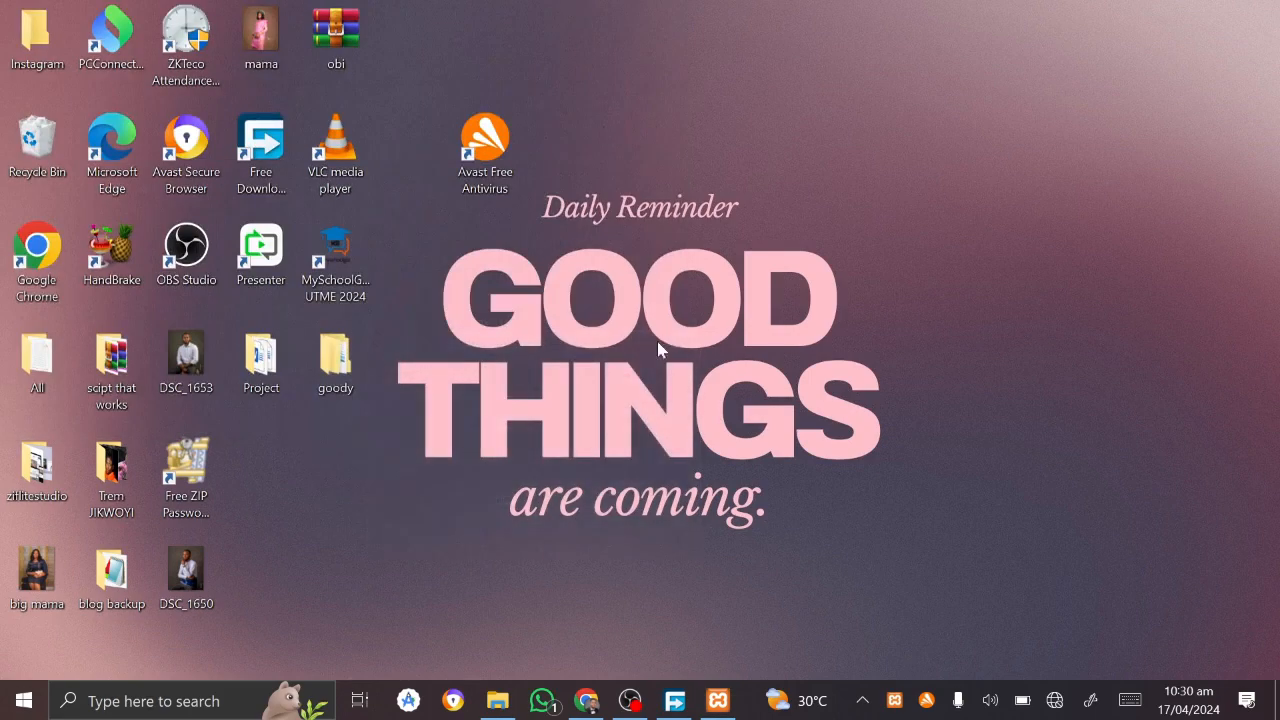
# Step: Browse from Local Disk (C:) through the xampp folder into htdocs
pyautogui.click(508, 698)
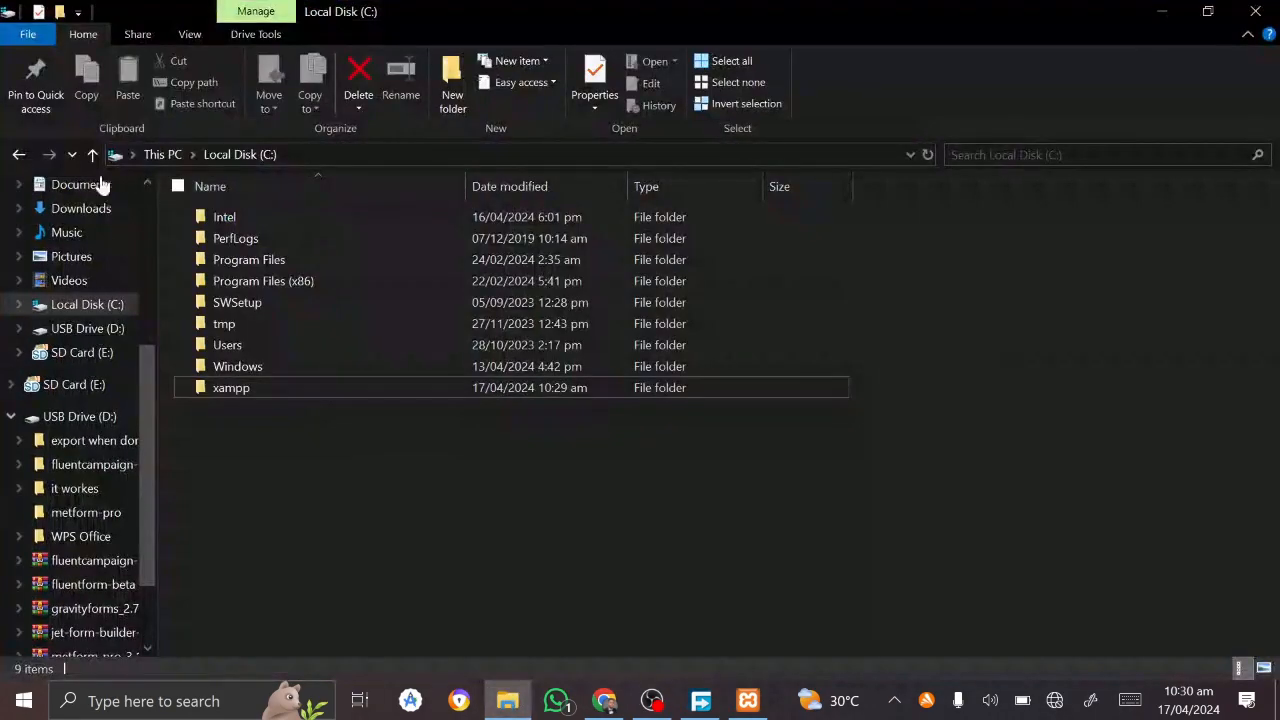
pyautogui.scroll(-3, 58, 468)
pyautogui.scroll(2, 57, 457)
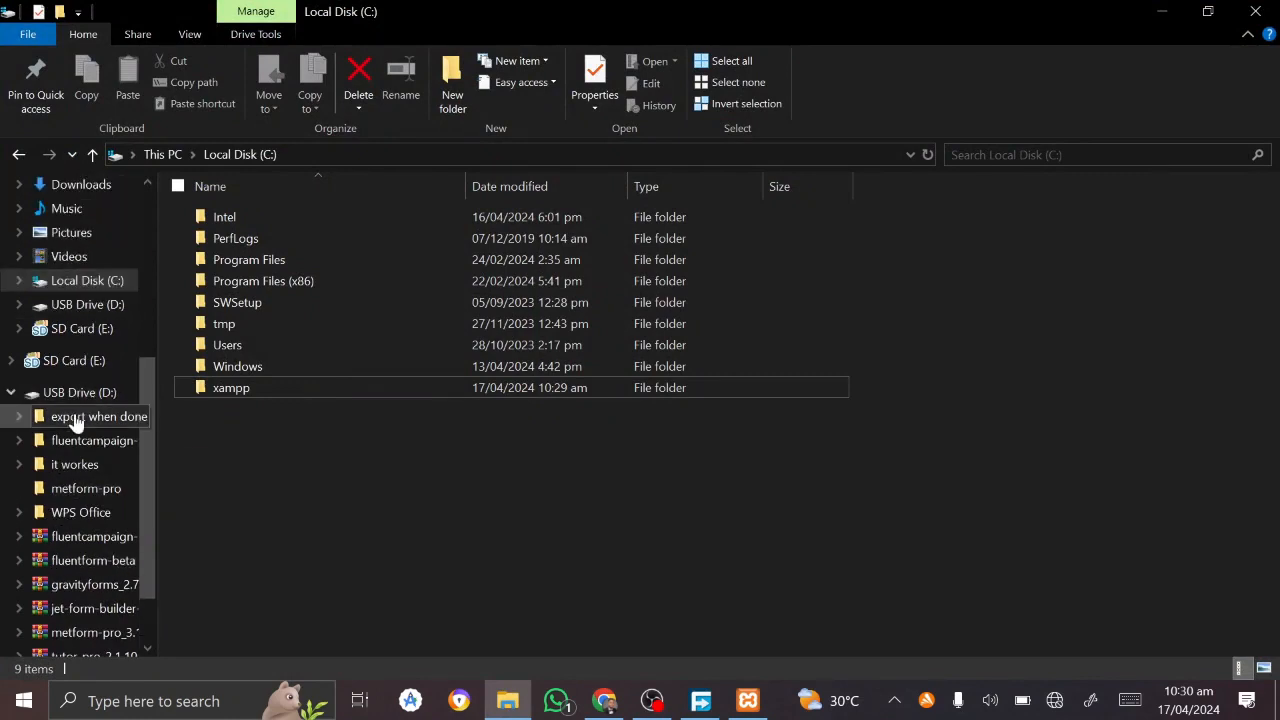
pyautogui.click(92, 280)
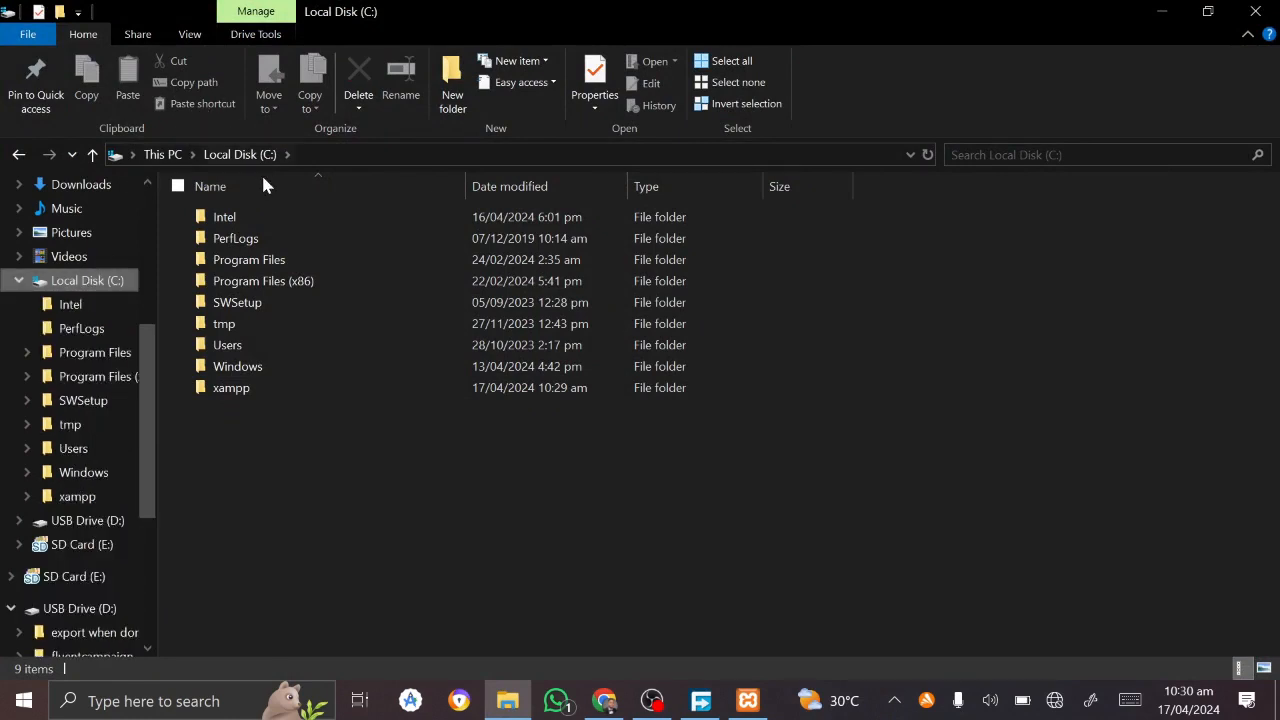
pyautogui.doubleClick(240, 390)
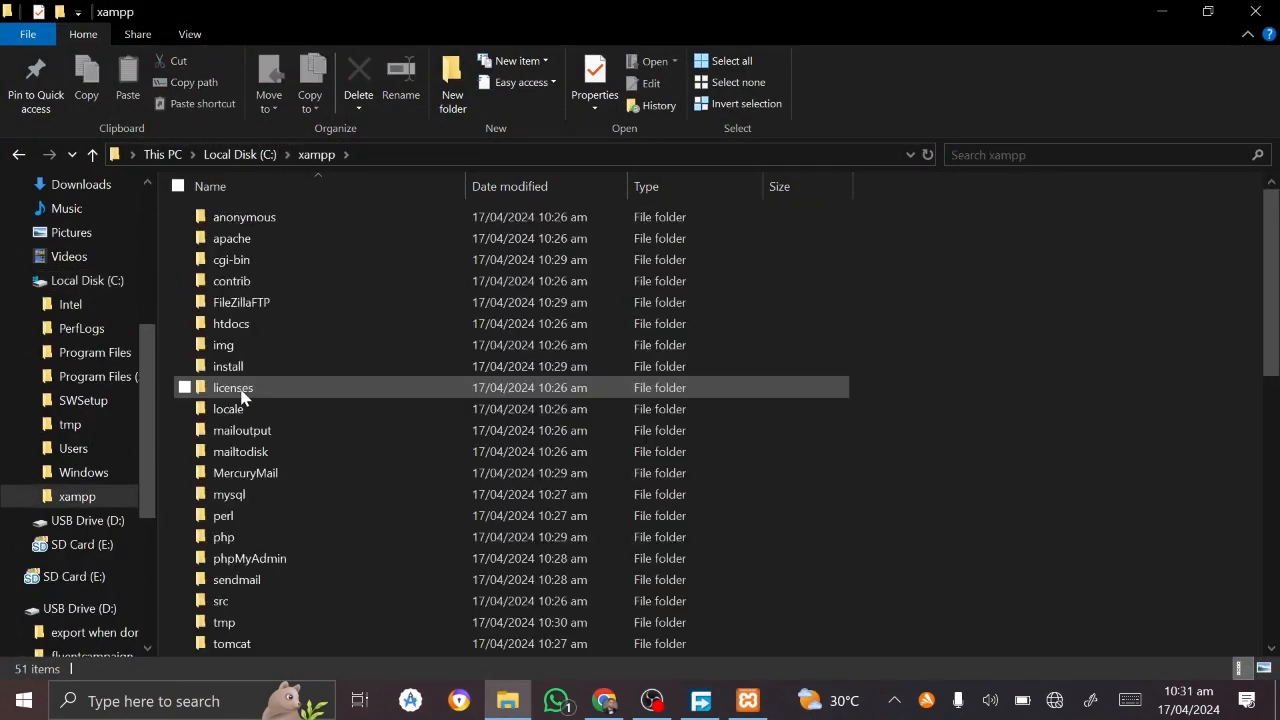
pyautogui.doubleClick(240, 323)
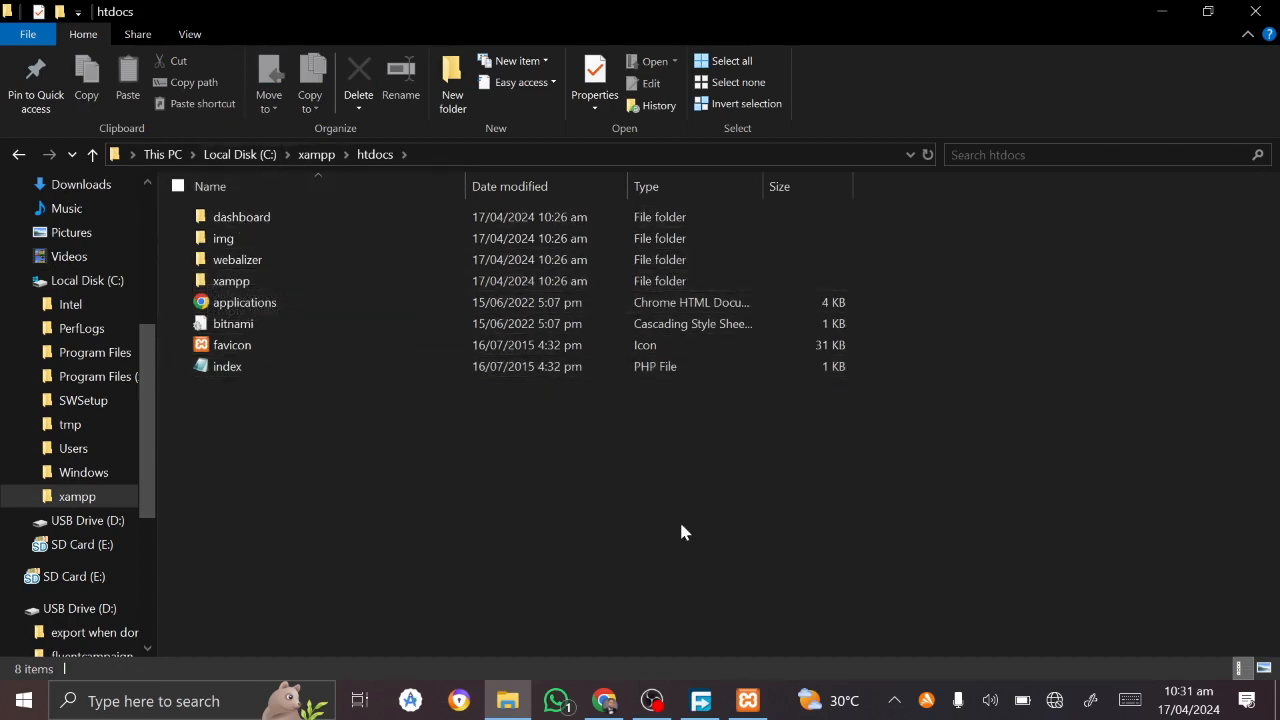
# Step: Close the XAMPP and WordPress.org download tabs in Chrome, leaving a fresh tab
pyautogui.click(604, 700)
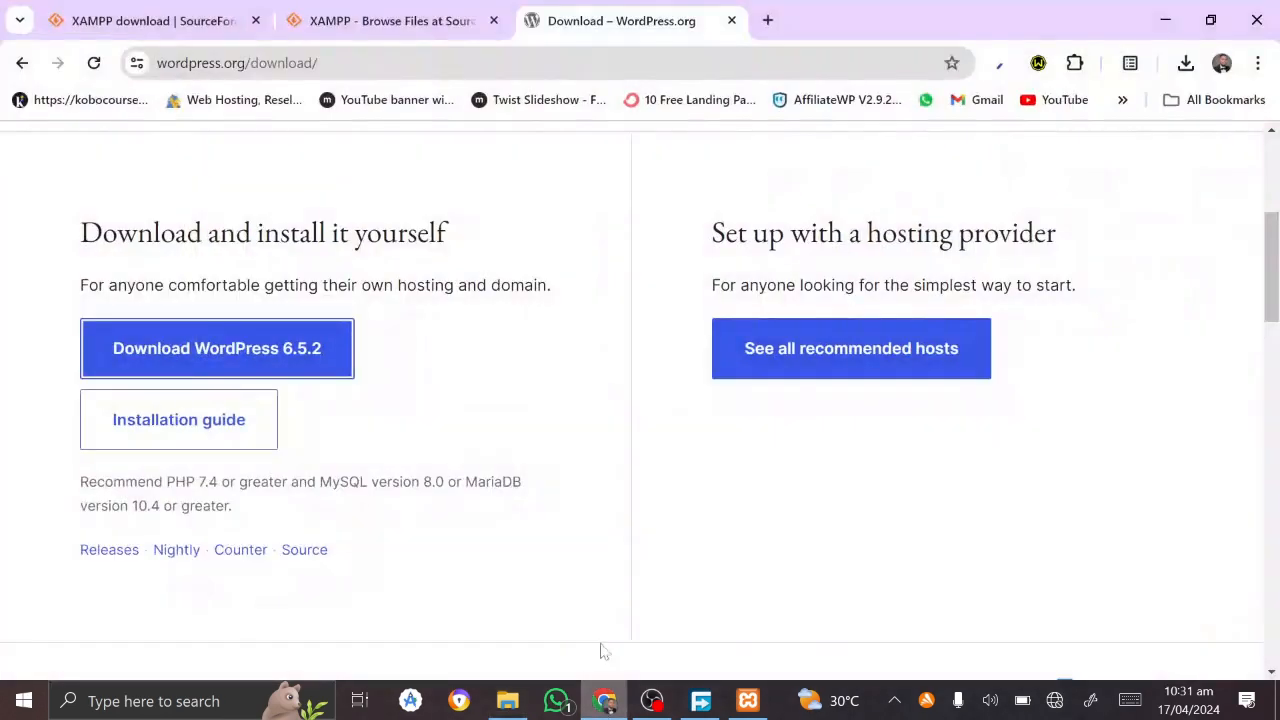
pyautogui.click(256, 21)
pyautogui.click(256, 21)
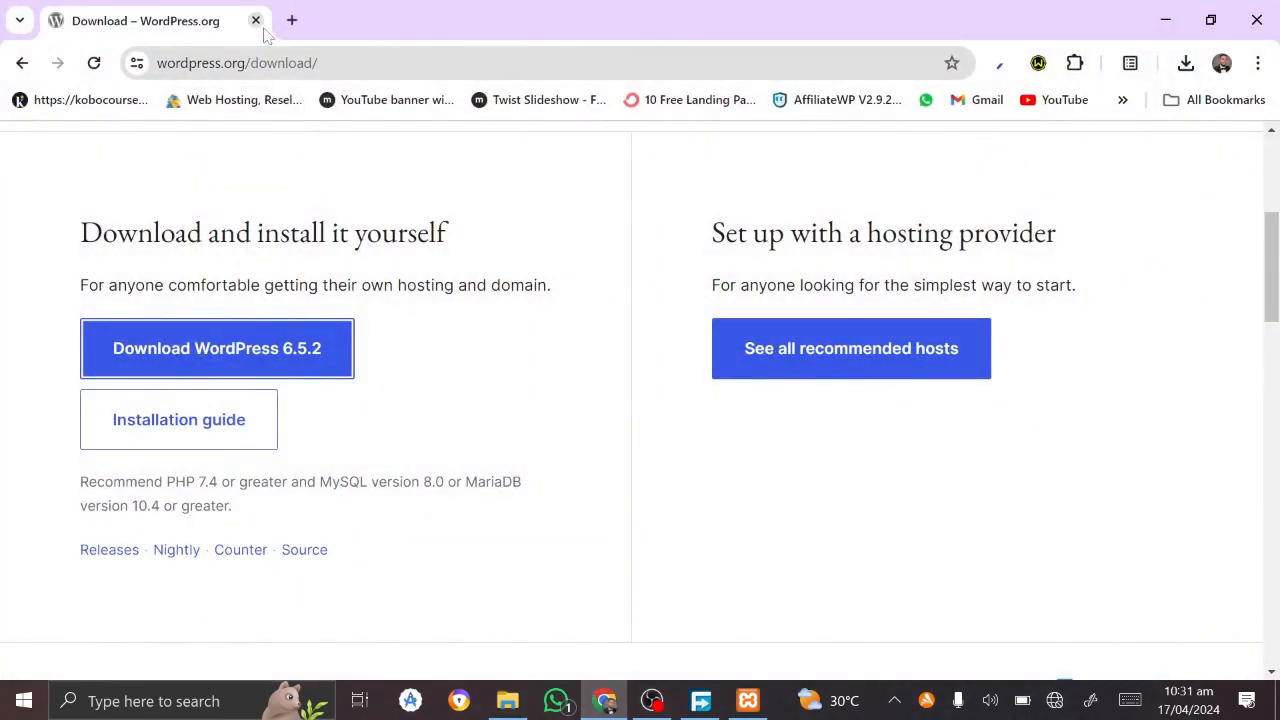
pyautogui.click(291, 20)
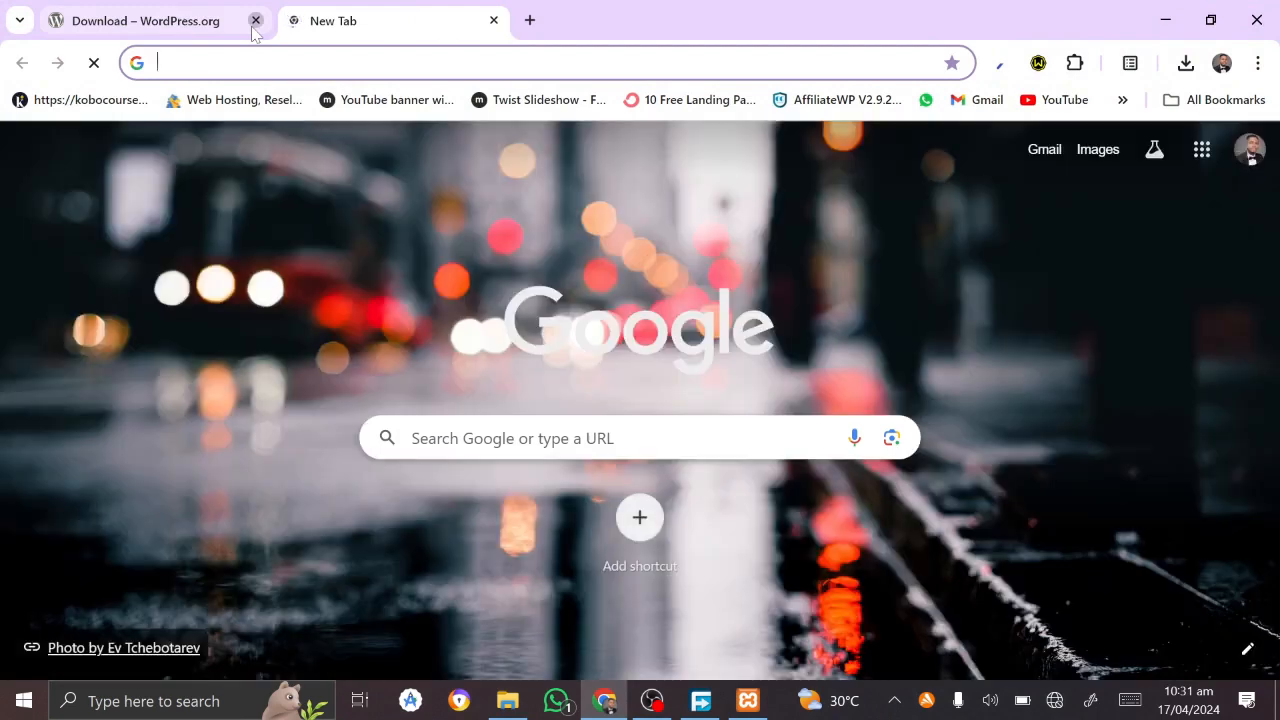
pyautogui.click(256, 21)
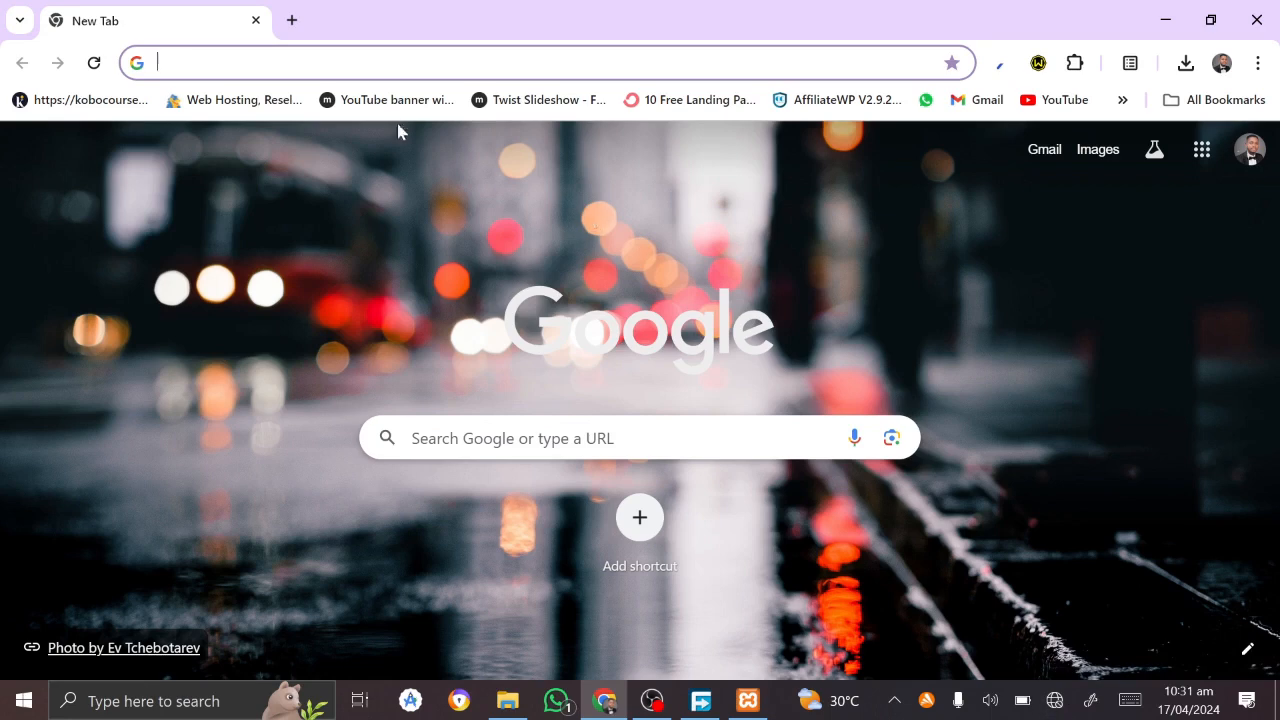
# Step: Load plain localhost to confirm the XAMPP for Windows 8.2.12 dashboard appears
pyautogui.click(548, 63)
pyautogui.write('local')
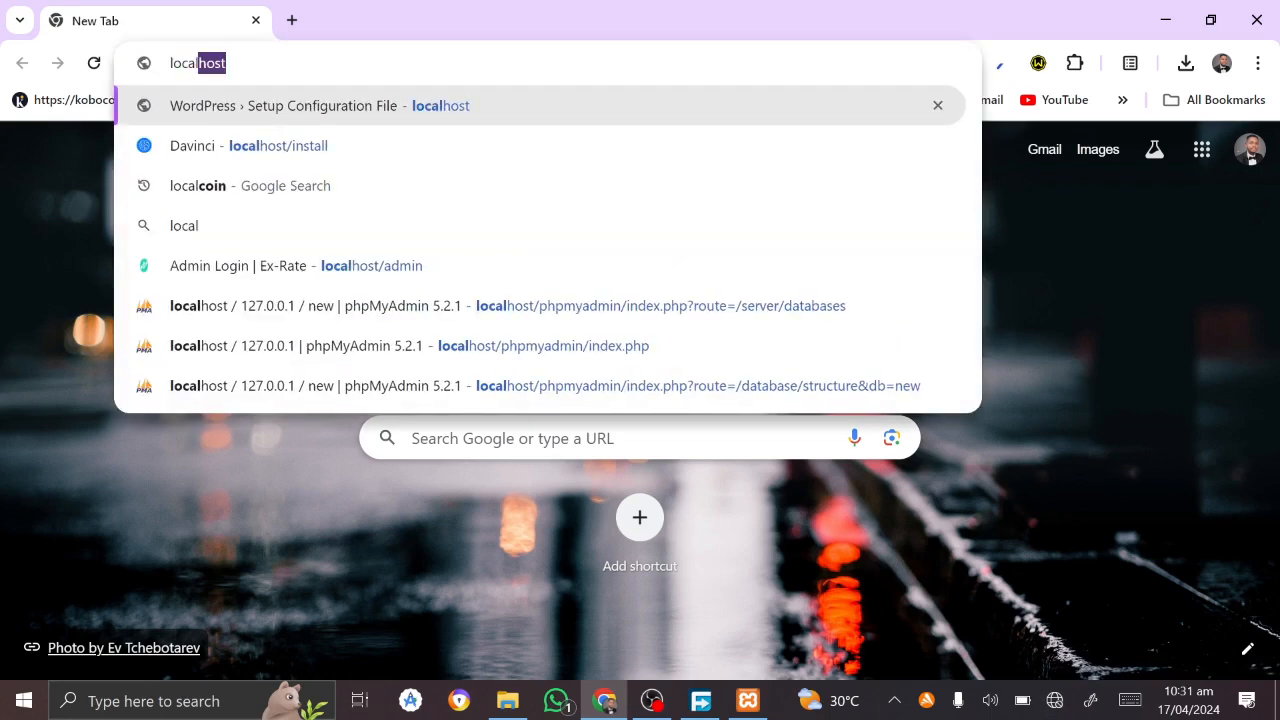
pyautogui.press('Return')
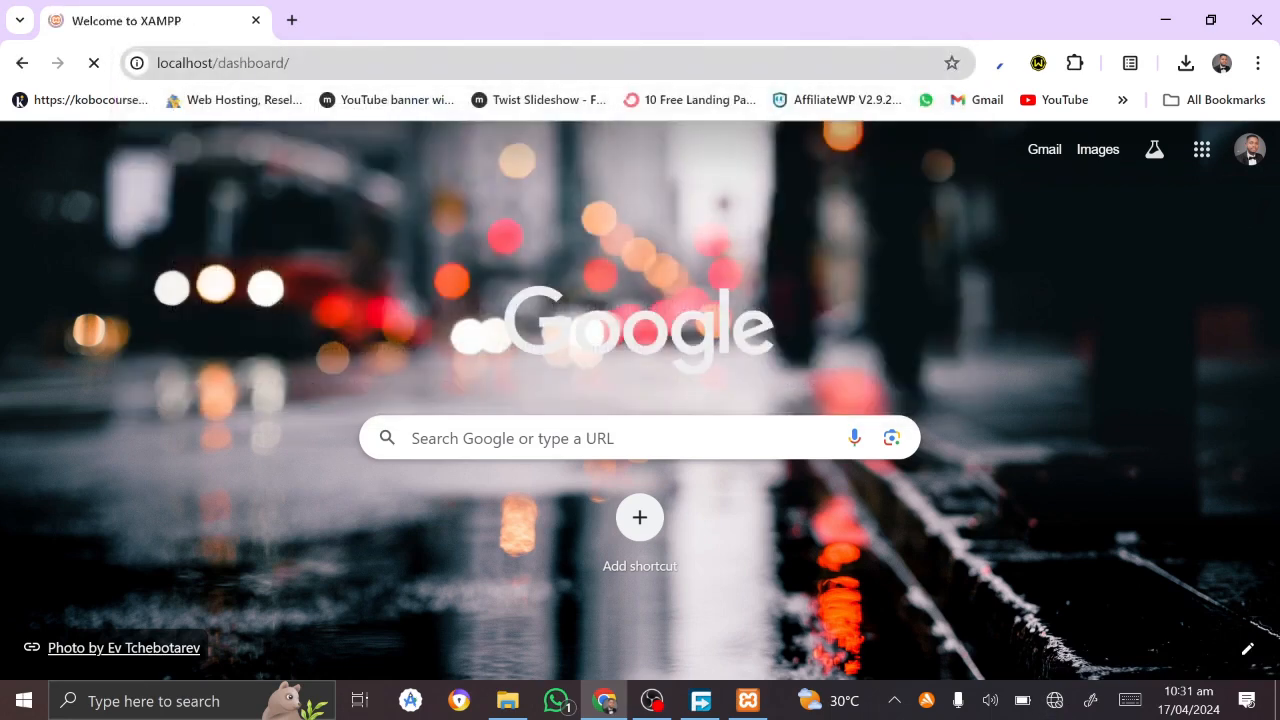
pyautogui.scroll(-3, 365, 537)
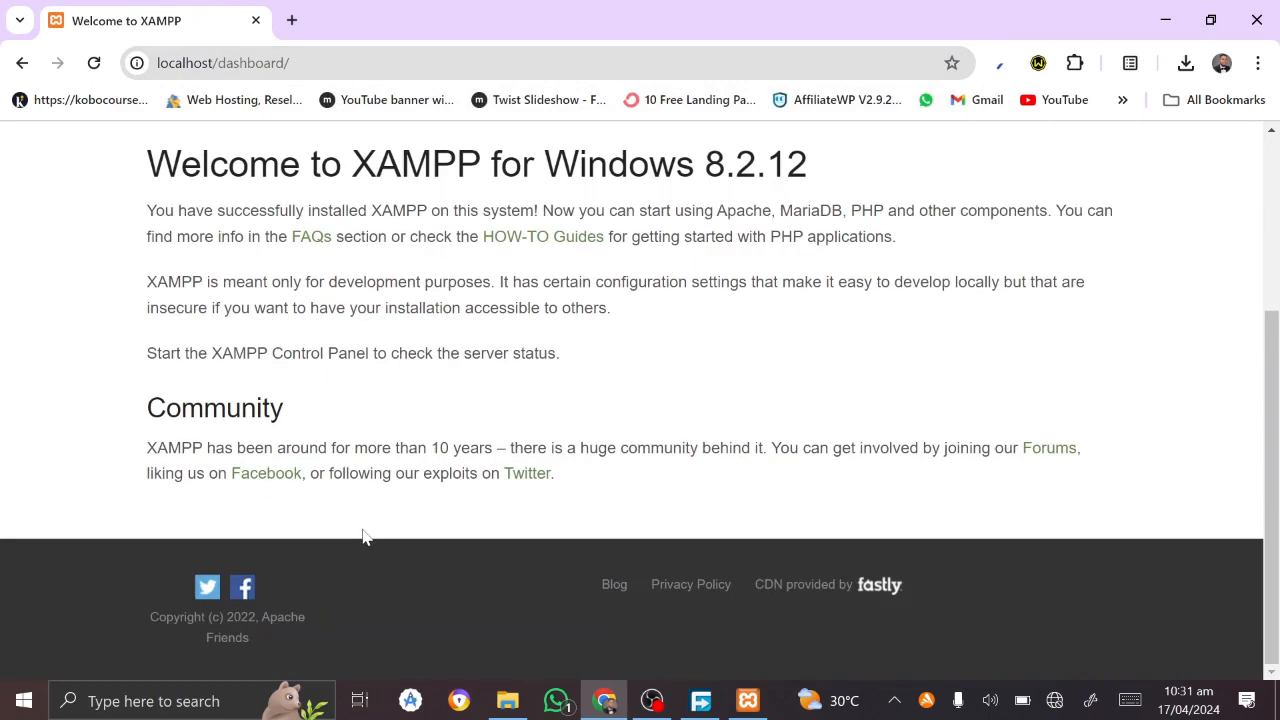
pyautogui.scroll(3, 365, 537)
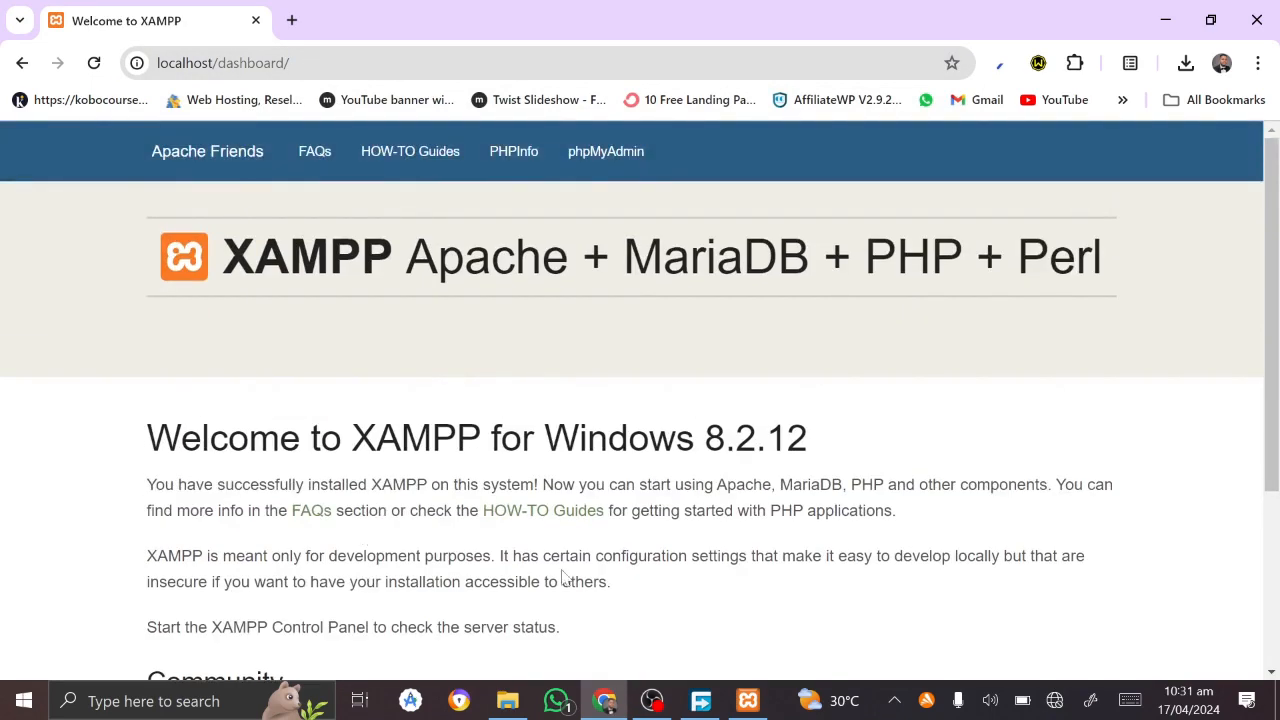
pyautogui.moveTo(208, 63); pyautogui.dragTo(469, 77)
pyautogui.click(469, 77)
pyautogui.press('BackSpace')
pyautogui.press('BackSpace')
pyautogui.press('BackSpace')
pyautogui.press('BackSpace')
pyautogui.press('BackSpace')
pyautogui.press('BackSpace')
pyautogui.press('BackSpace')
pyautogui.press('BackSpace')
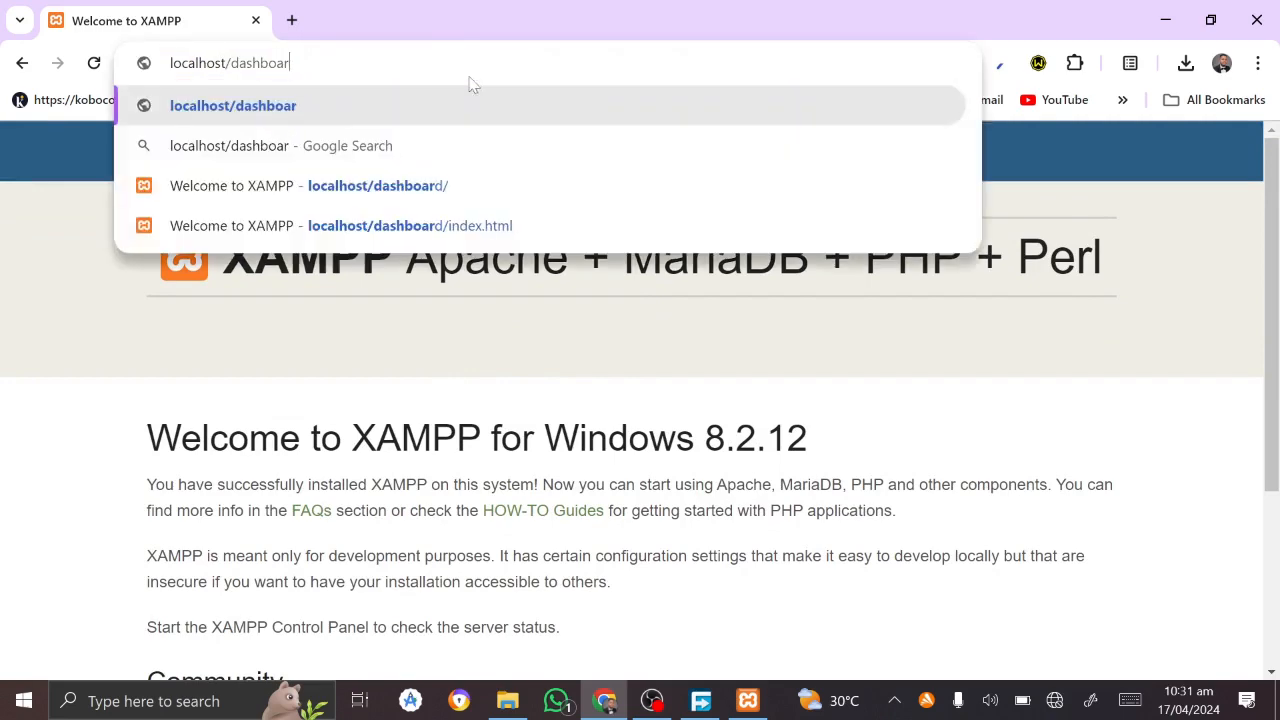
pyautogui.press('BackSpace')
pyautogui.press('BackSpace')
pyautogui.press('BackSpace')
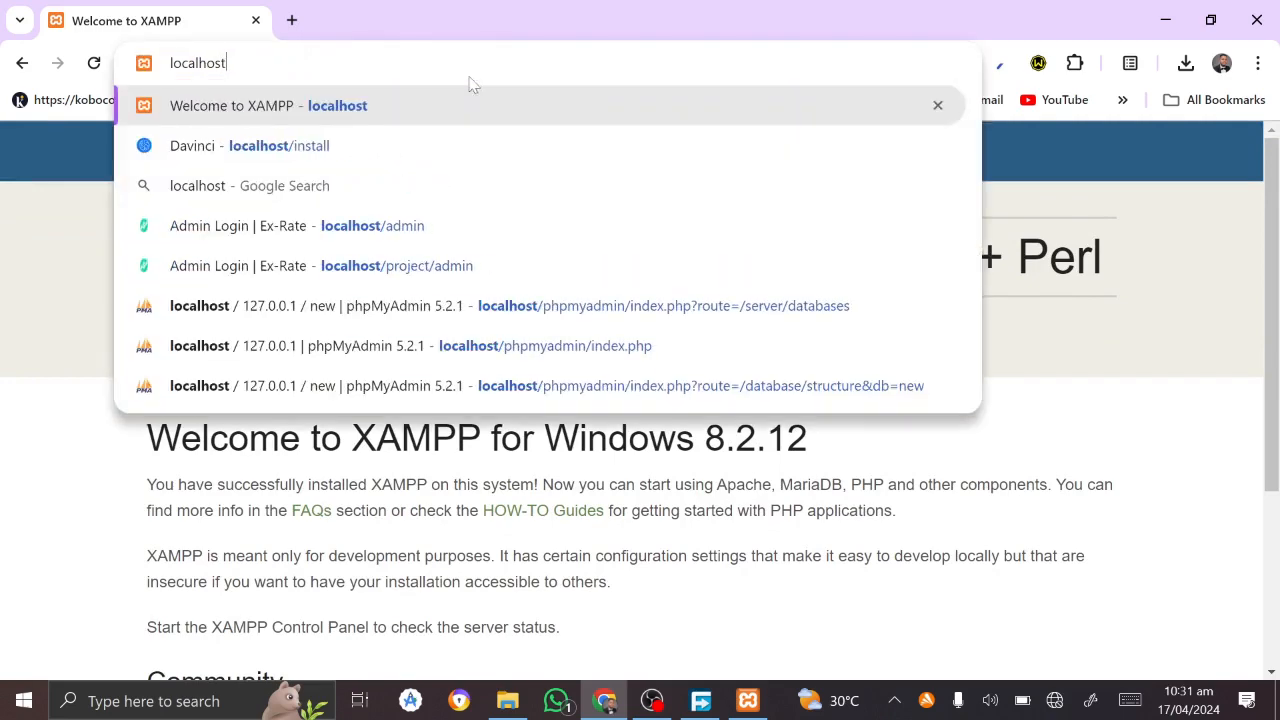
pyautogui.press('Return')
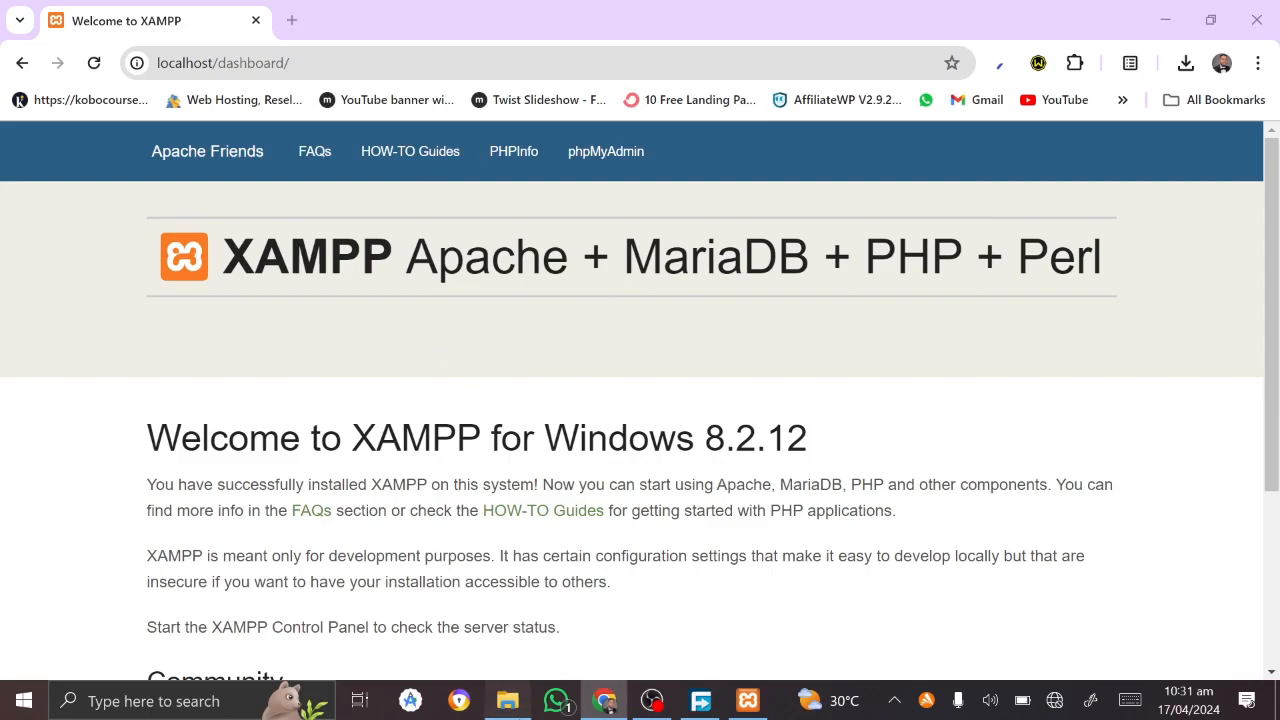
pyautogui.click(507, 700)
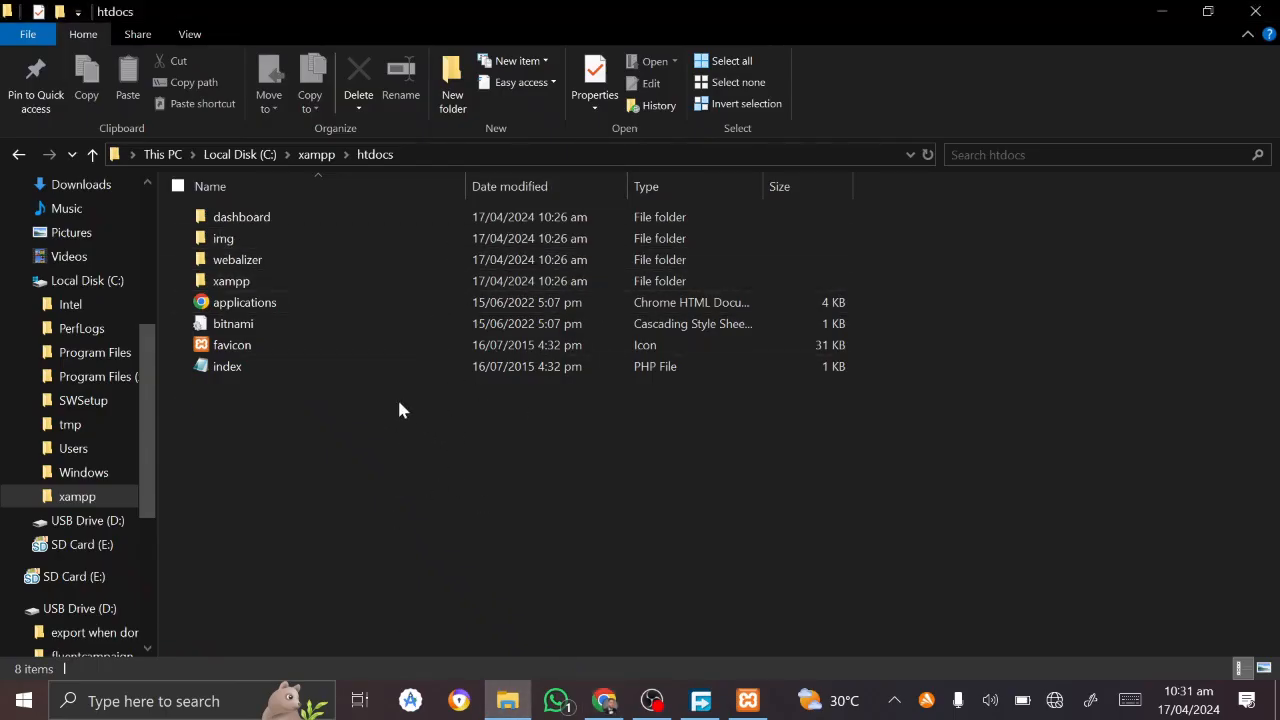
# Step: Select all eight items in htdocs and delete them
pyautogui.hotkey('ctrl', 'a')
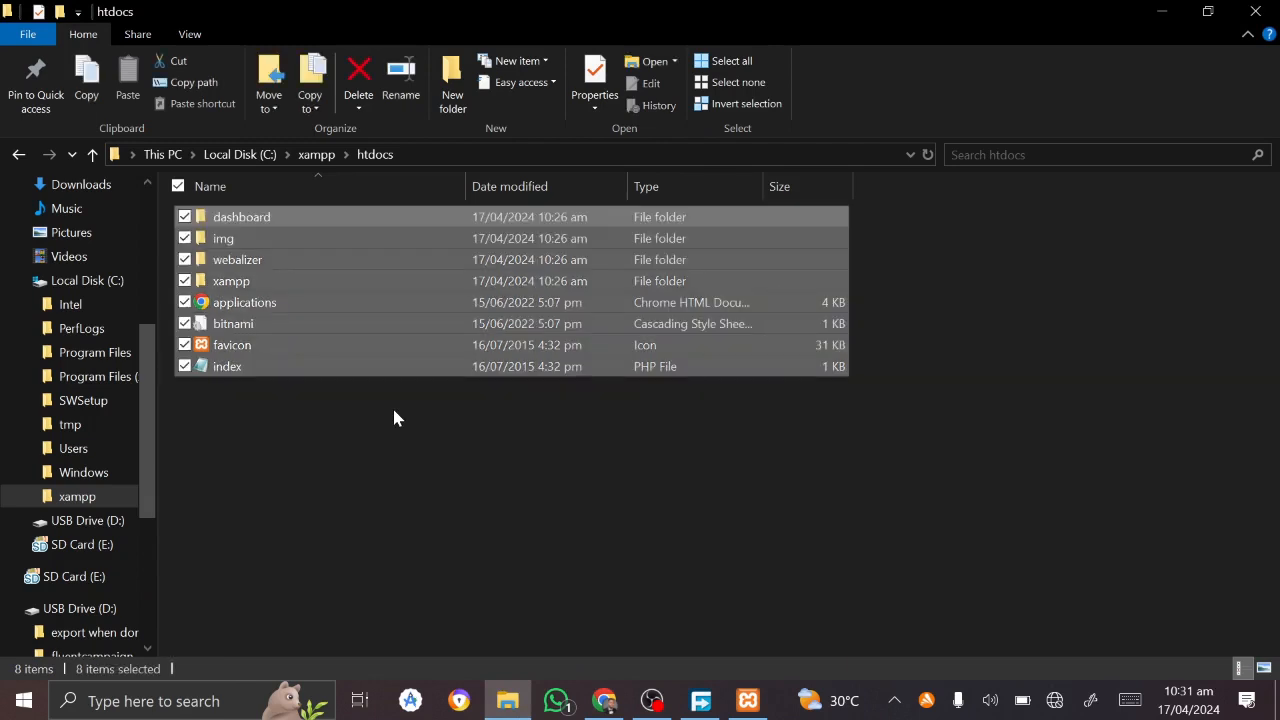
pyautogui.press('Delete')
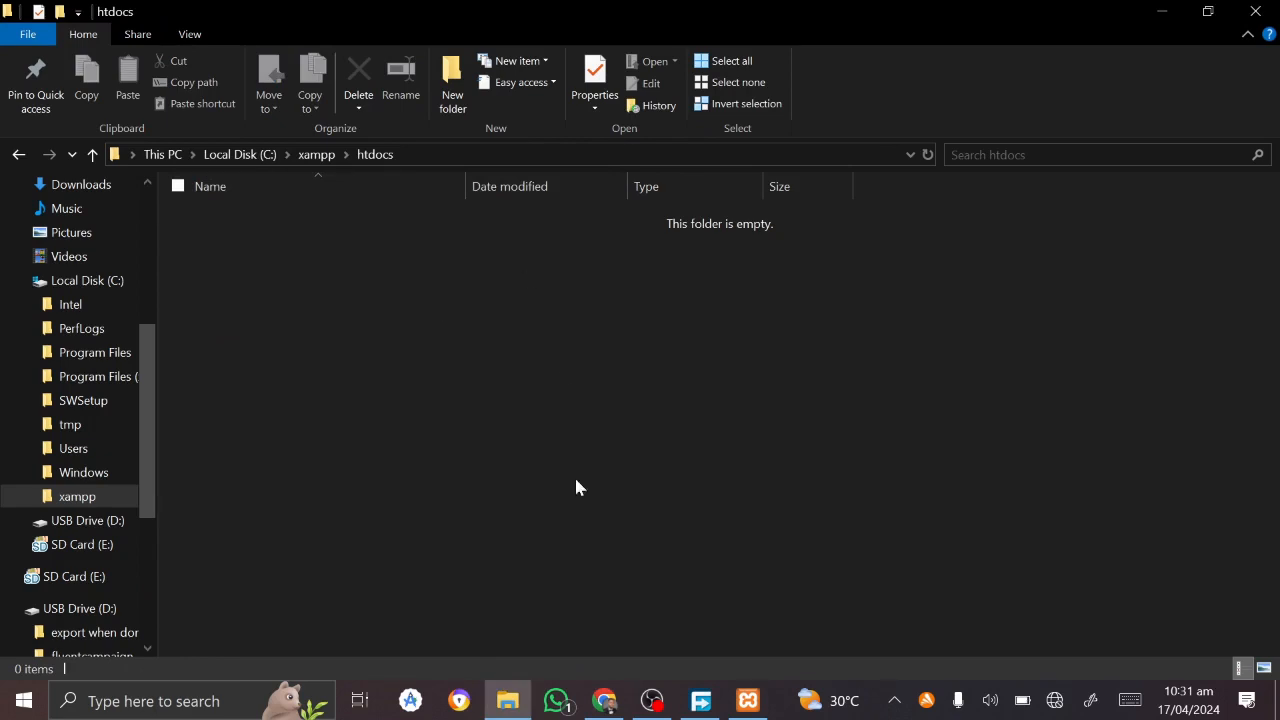
pyautogui.click(604, 700)
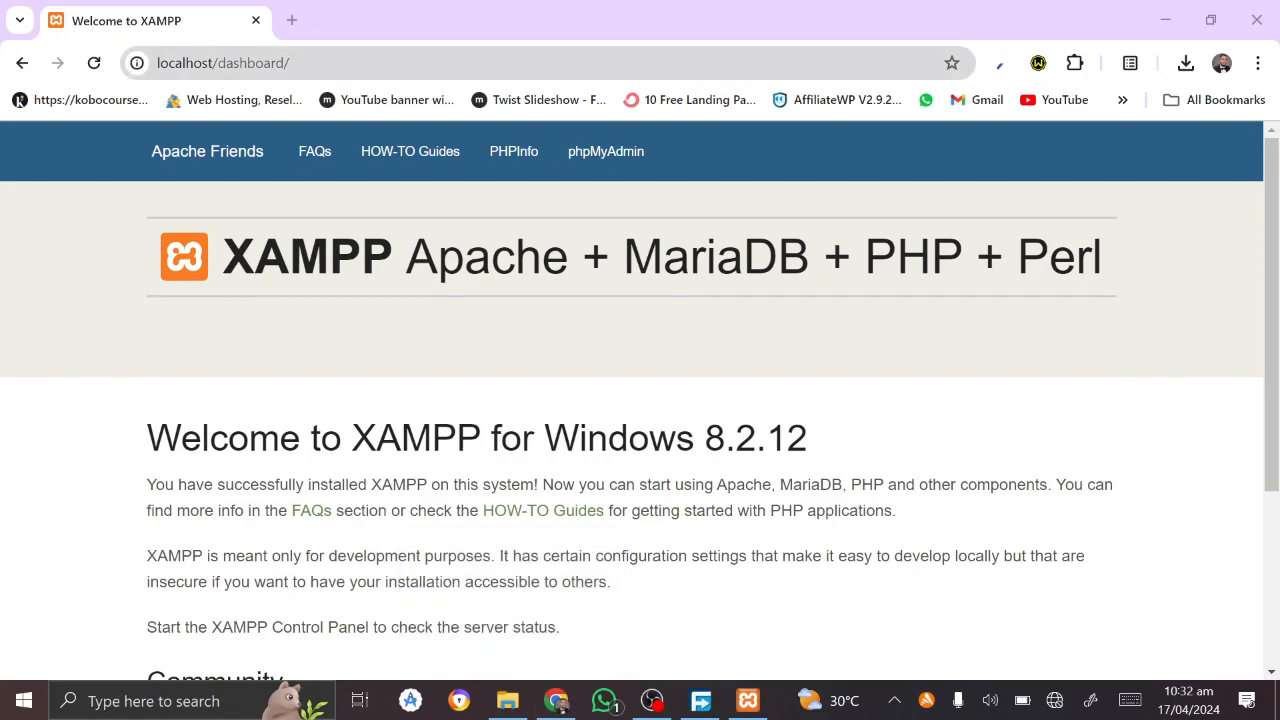
# Step: Reload localhost to see an empty Apache 'Index of /' page, then minimize the windows
pyautogui.click(380, 63)
pyautogui.write('localhos')
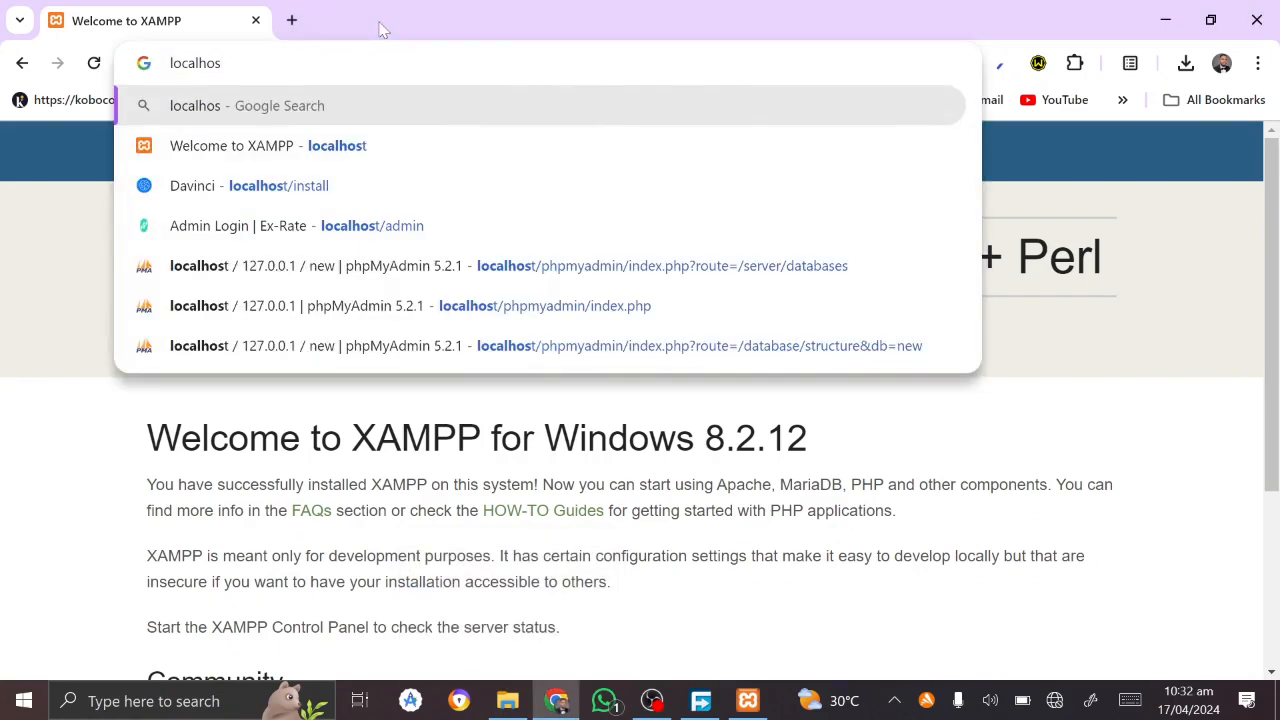
pyautogui.write('t')
pyautogui.press('Return')
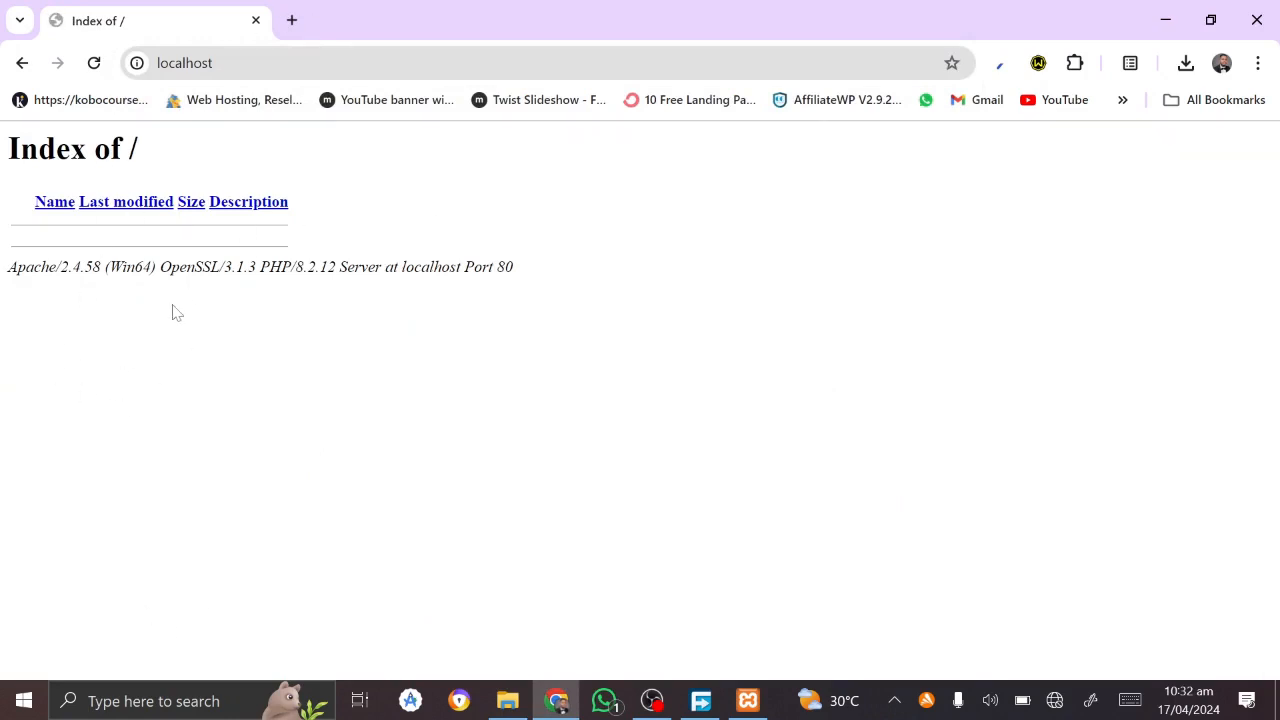
pyautogui.click(508, 700)
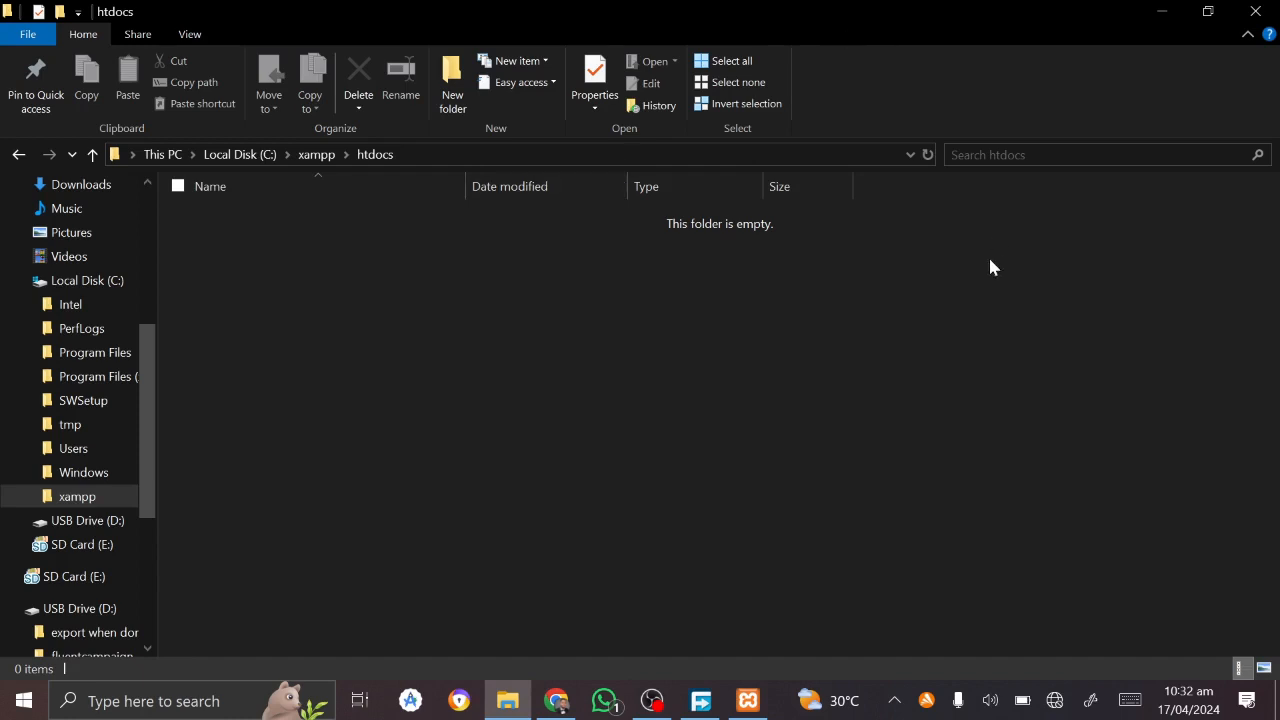
pyautogui.click(1167, 14)
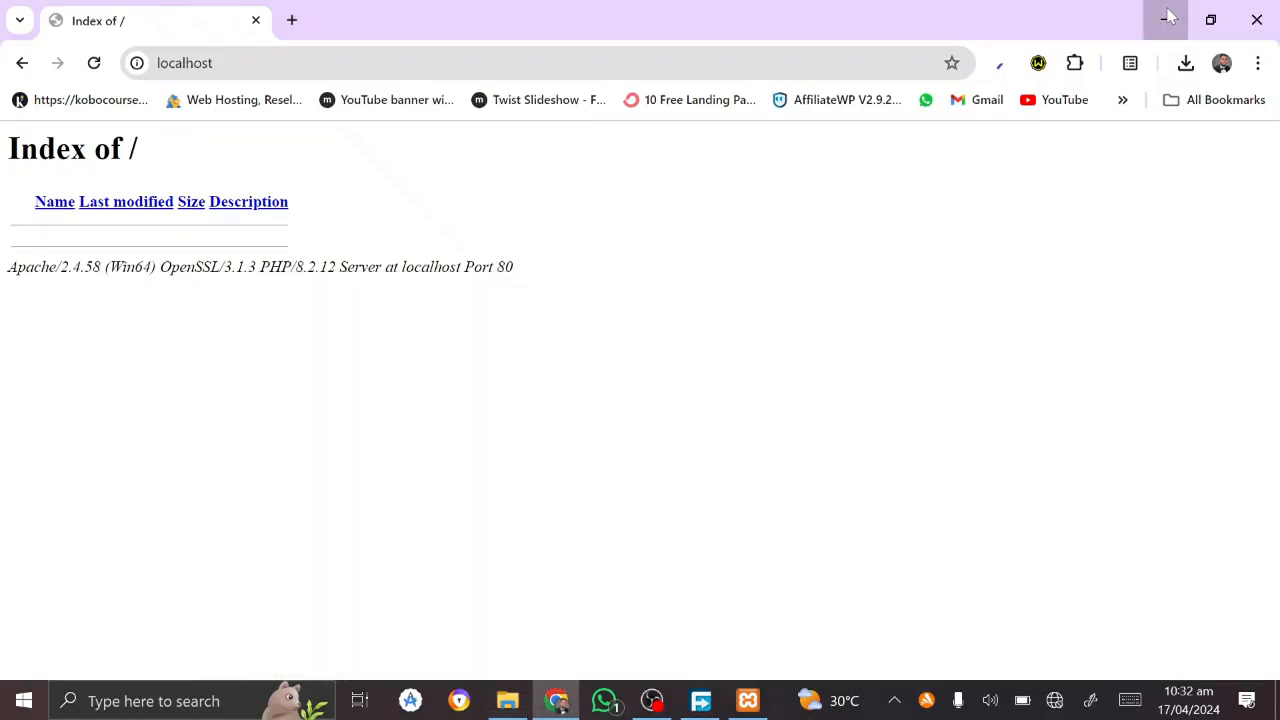
pyautogui.click(1167, 14)
# Step: Cut the 24.7 MB wordpress-6.4.3.zip from its Desktop download folder and return to htdocs
pyautogui.click(263, 396)
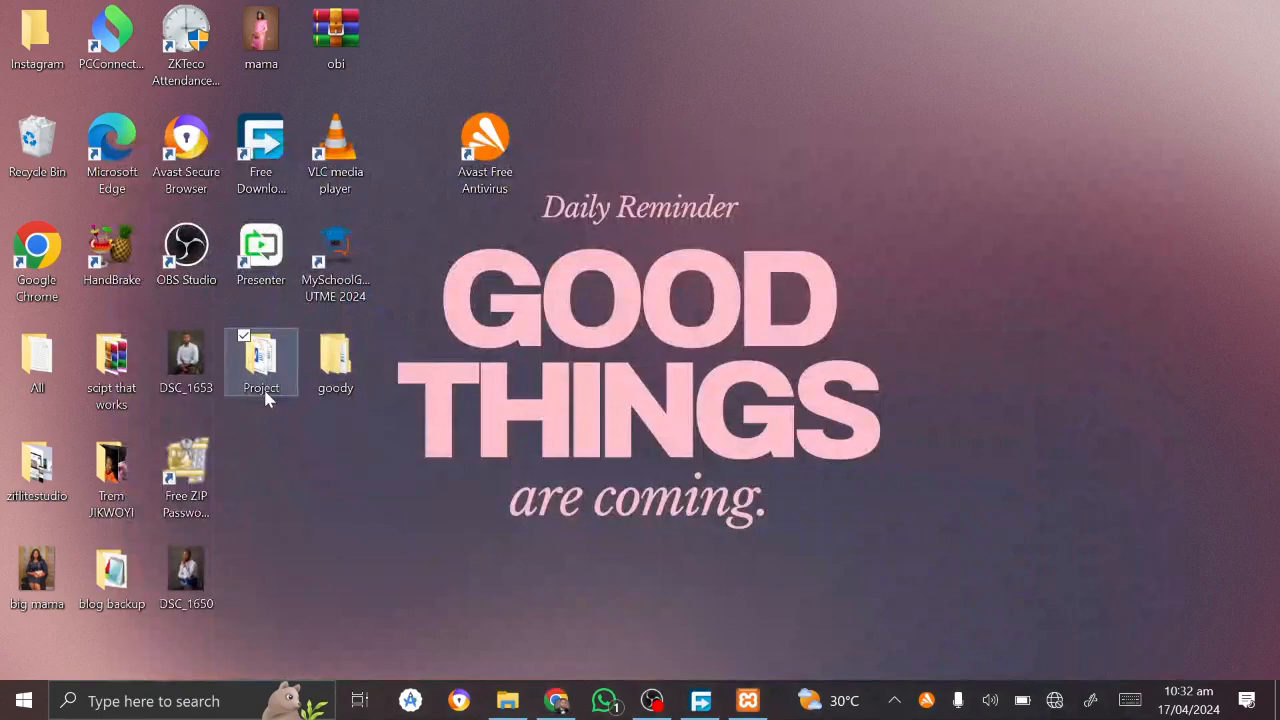
pyautogui.doubleClick(266, 396)
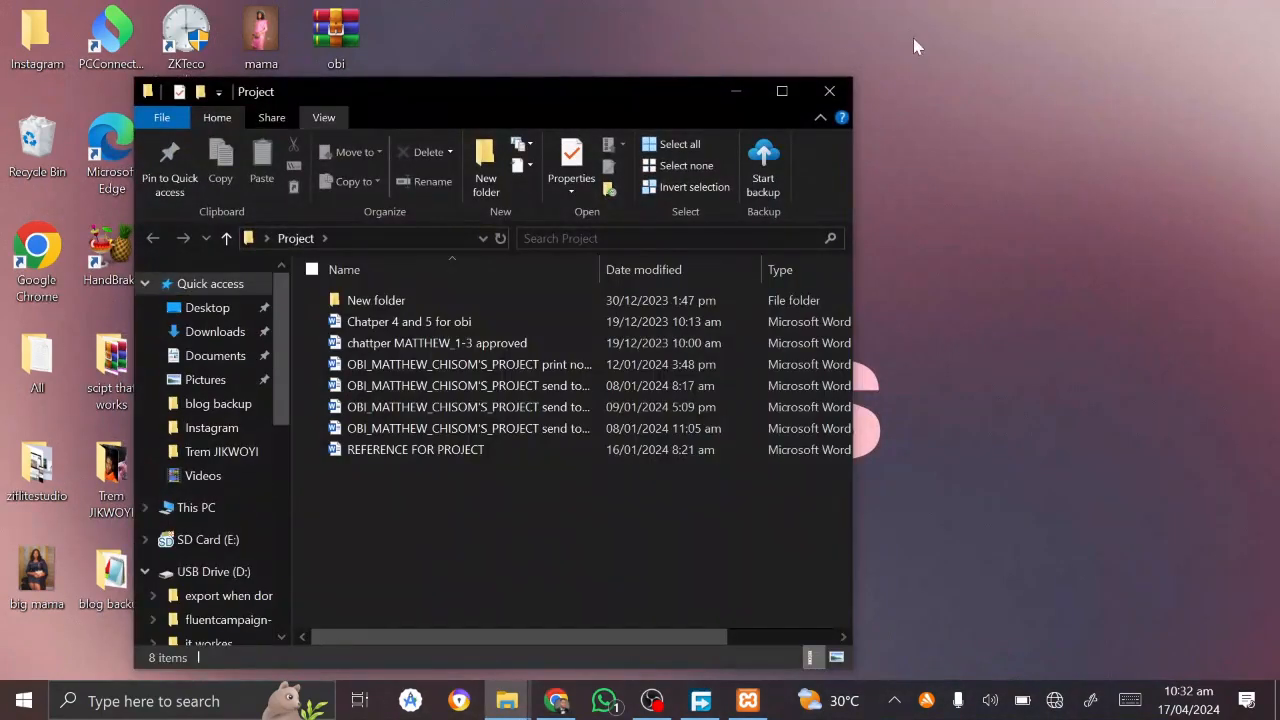
pyautogui.click(781, 91)
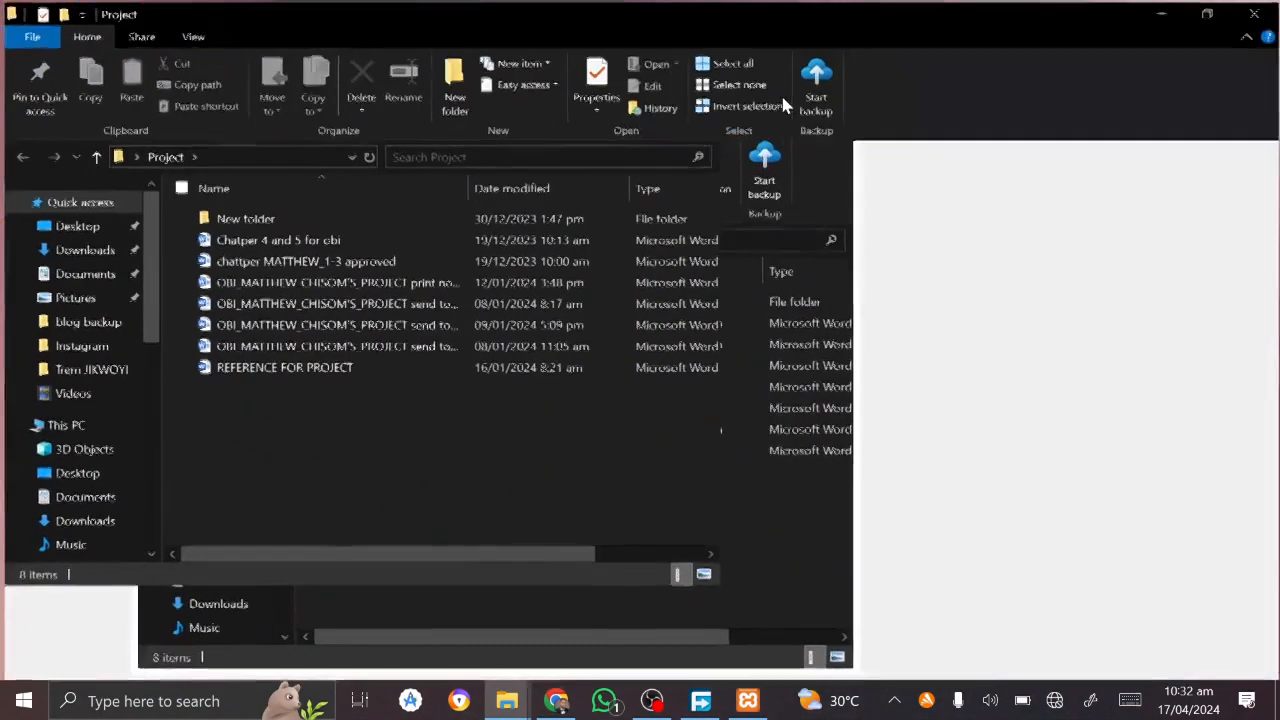
pyautogui.click(84, 230)
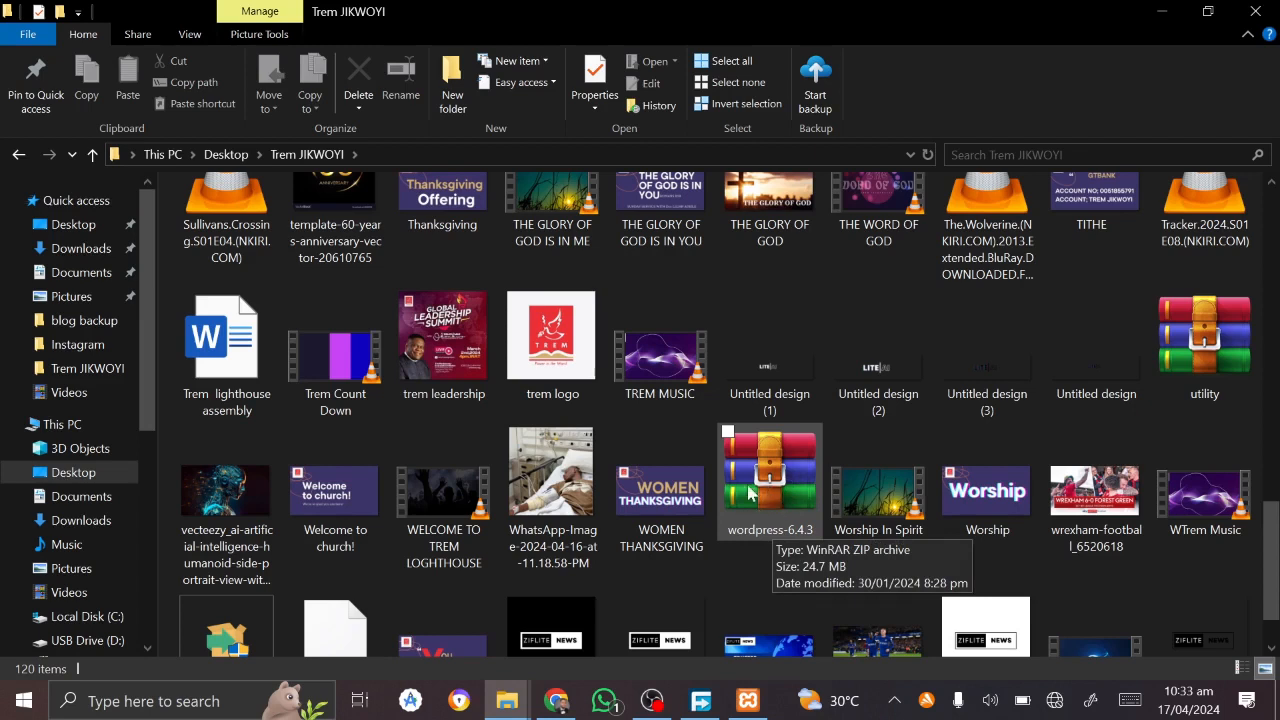
pyautogui.click(766, 494)
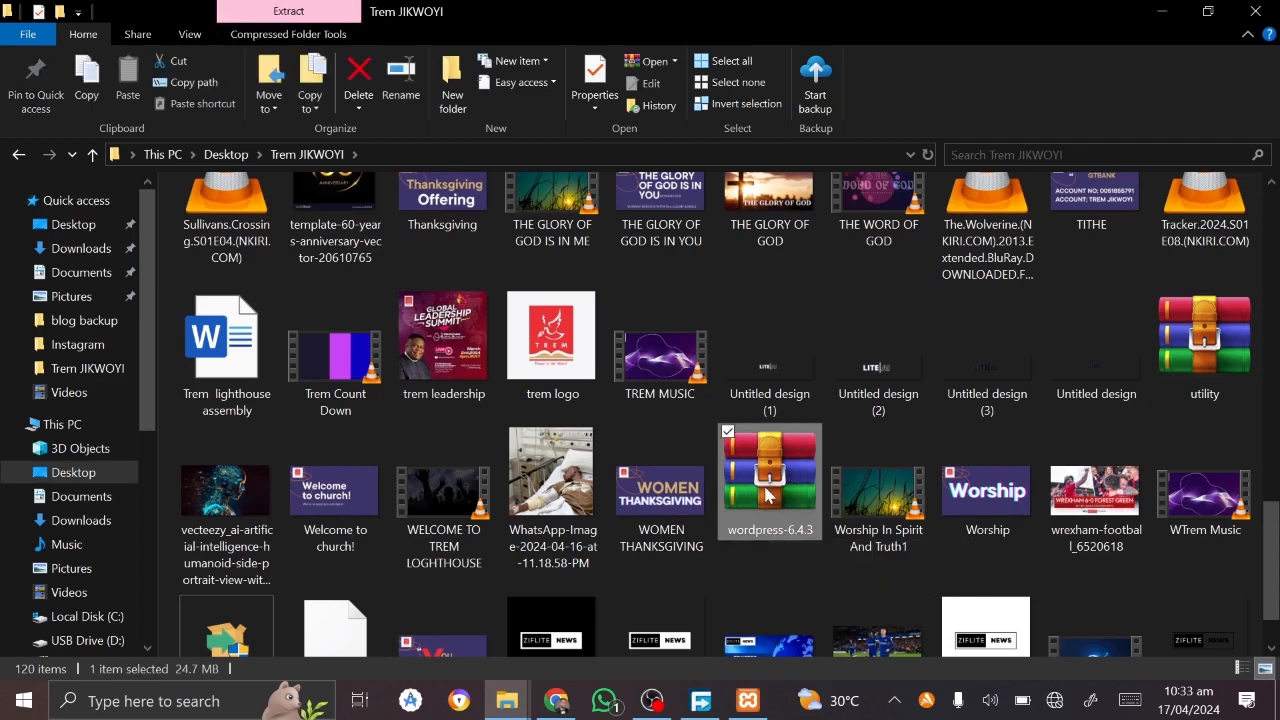
pyautogui.hotkey('ctrl', 'x')
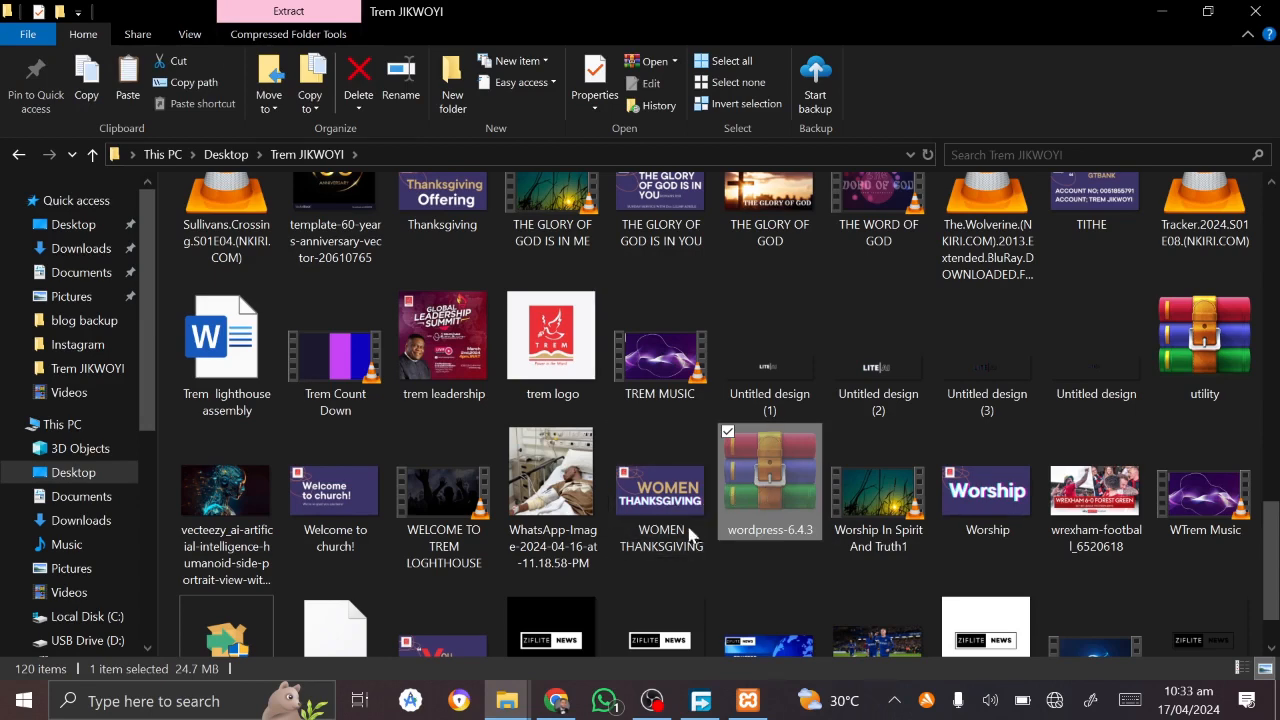
pyautogui.moveTo(507, 701)
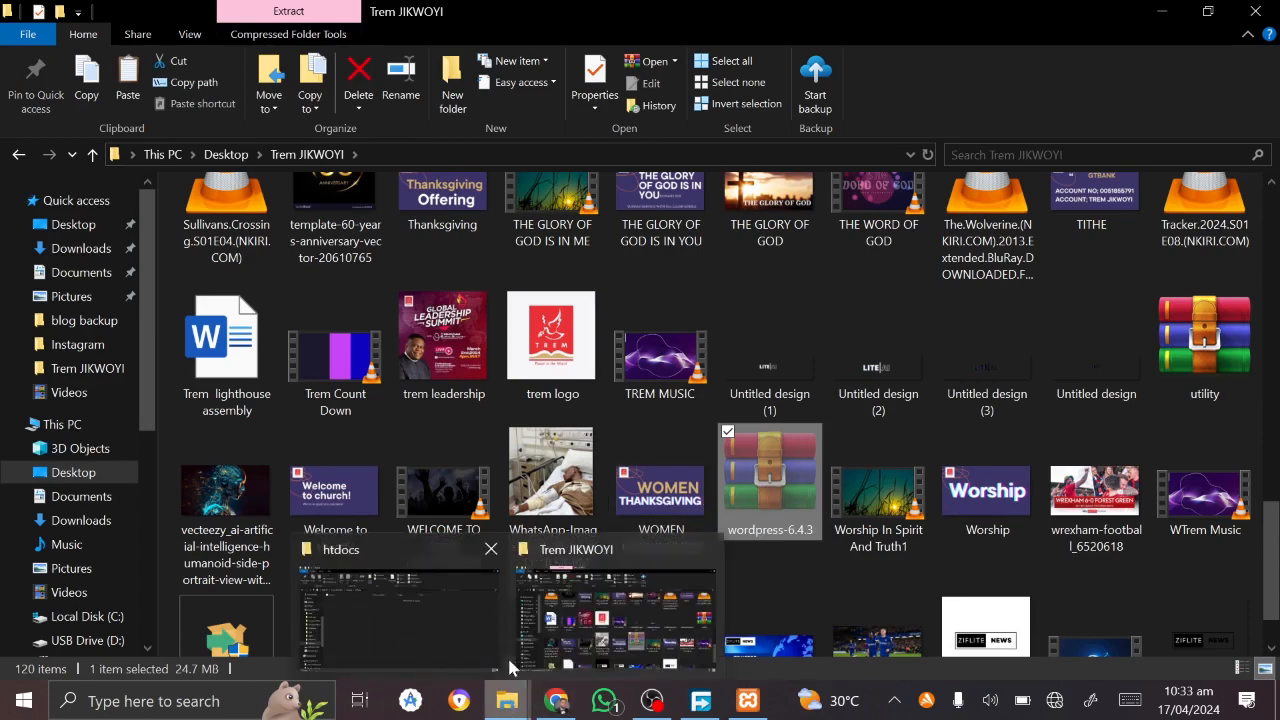
pyautogui.click(432, 645)
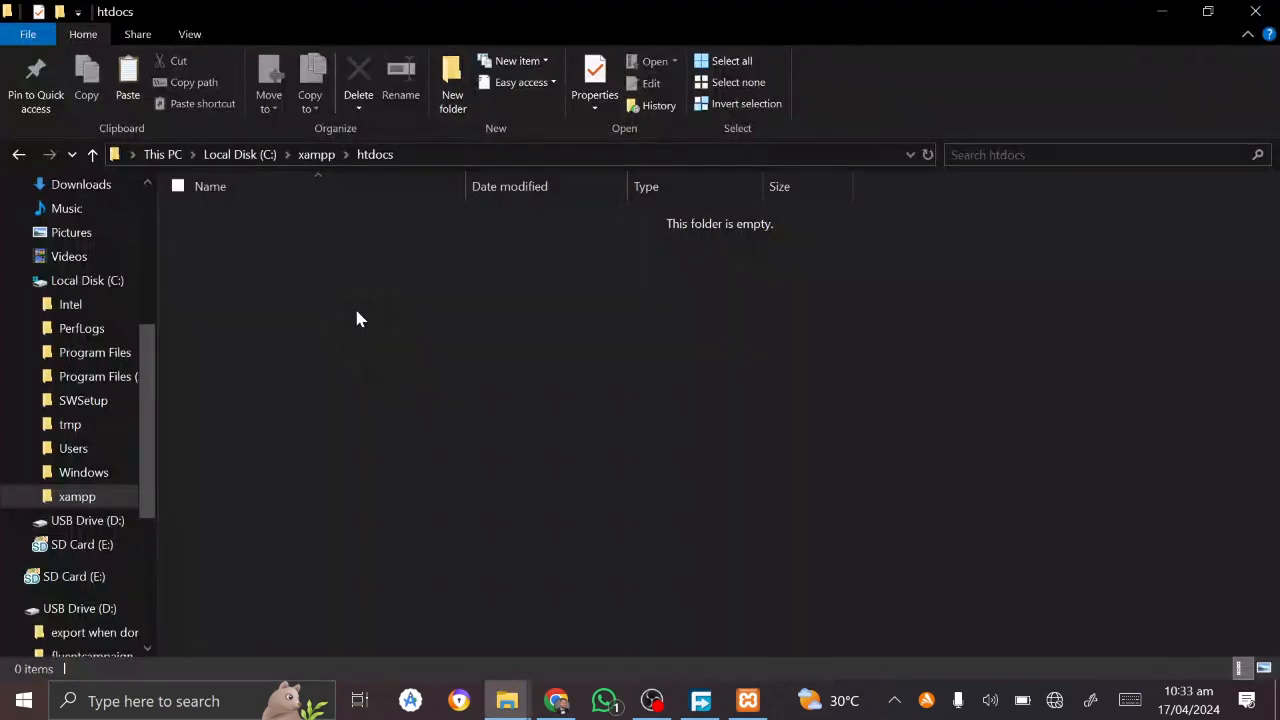
# Step: Paste wordpress-6.4.3.zip into htdocs and use Extract Here to unpack it
pyautogui.hotkey('ctrl', 'v')
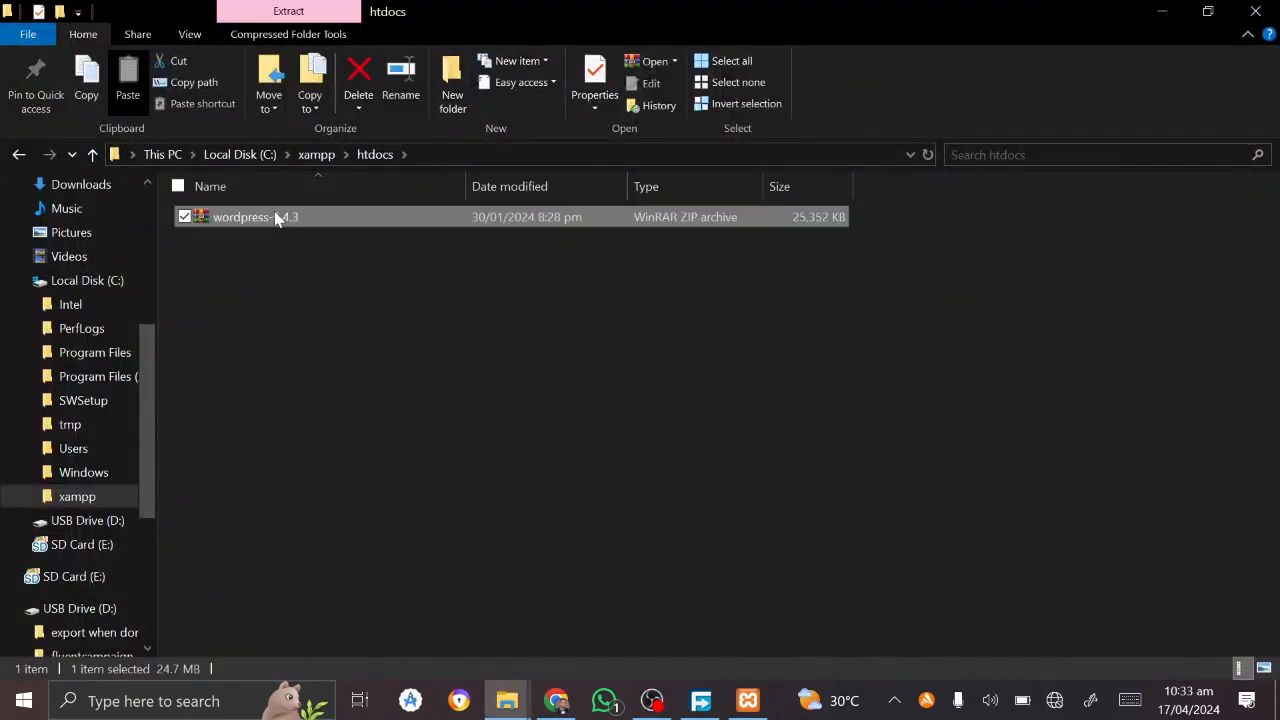
pyautogui.rightClick(277, 216)
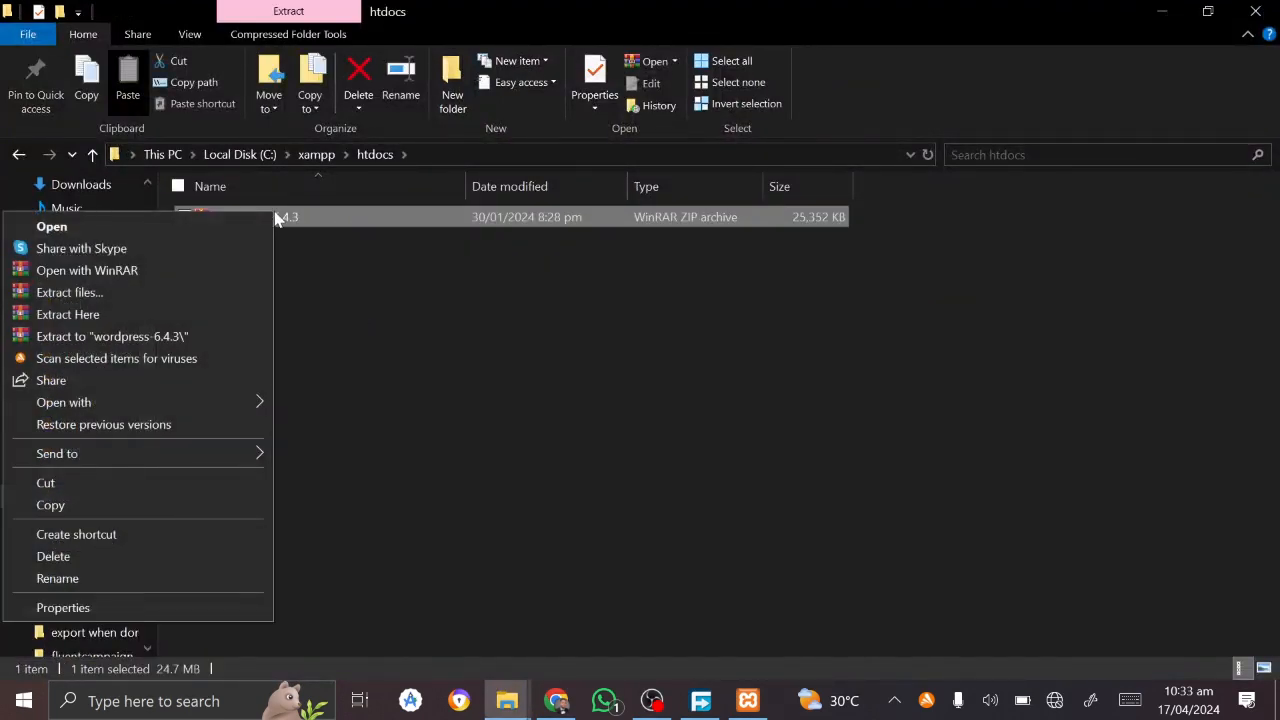
pyautogui.click(107, 316)
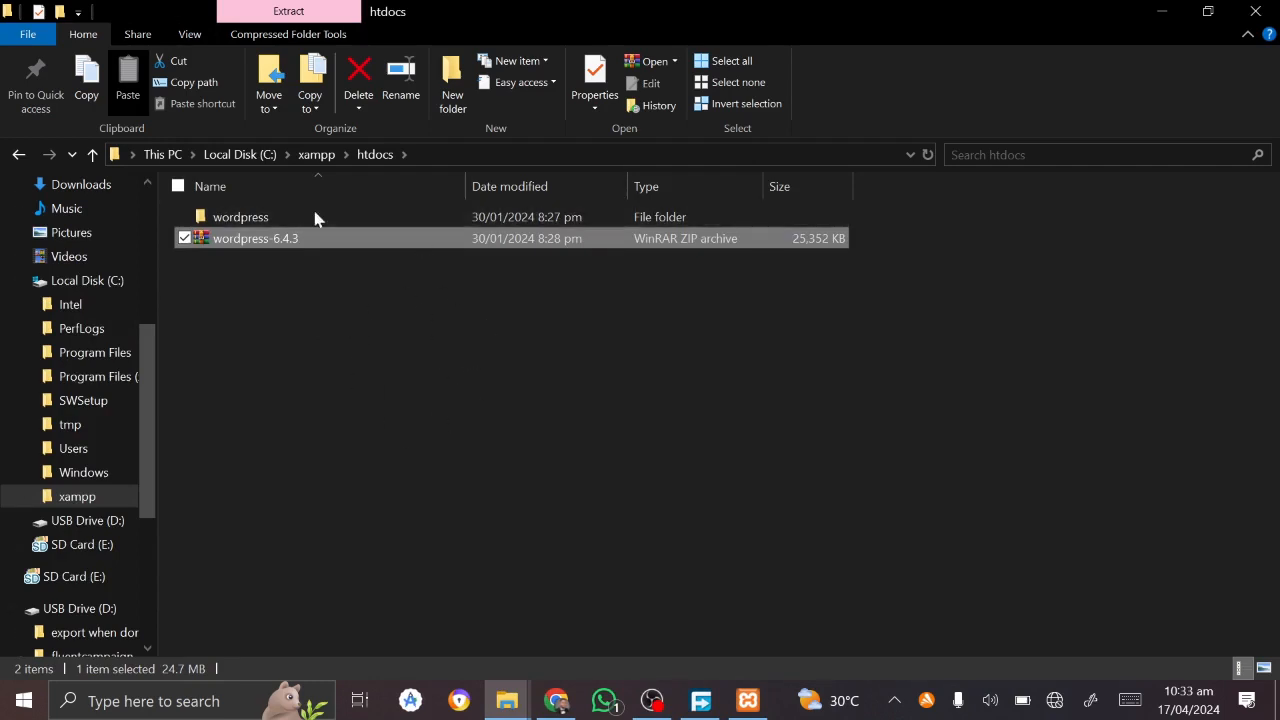
pyautogui.click(311, 243)
# Step: Put wordpress-6.4.3.zip back in its download folder so htdocs holds only the wordpress folder
pyautogui.click(322, 354)
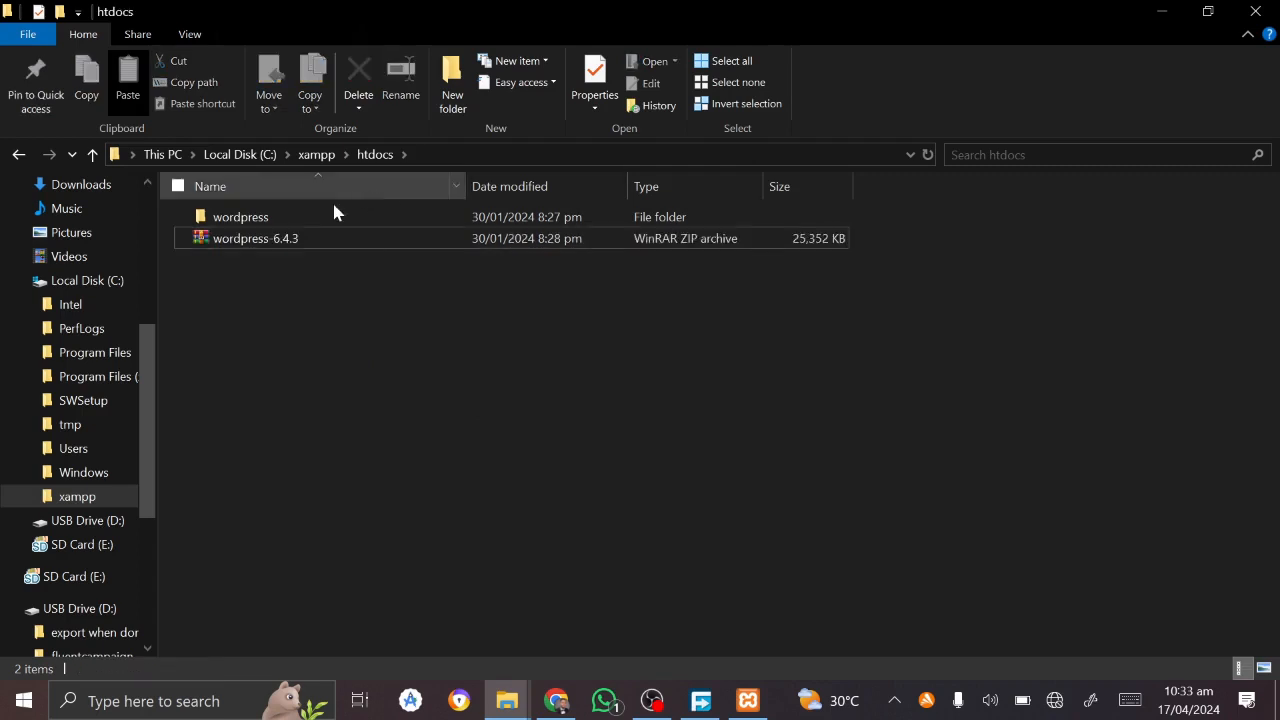
pyautogui.click(345, 239)
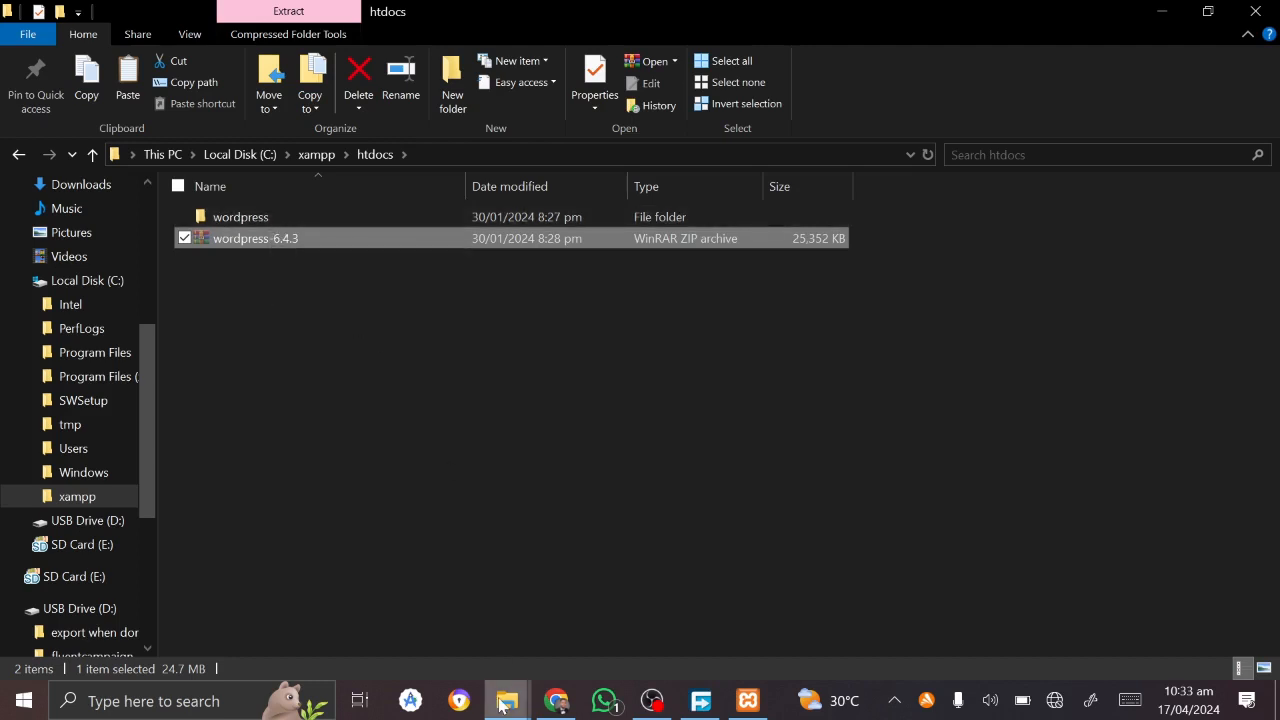
pyautogui.moveTo(506, 700)
pyautogui.click(577, 578)
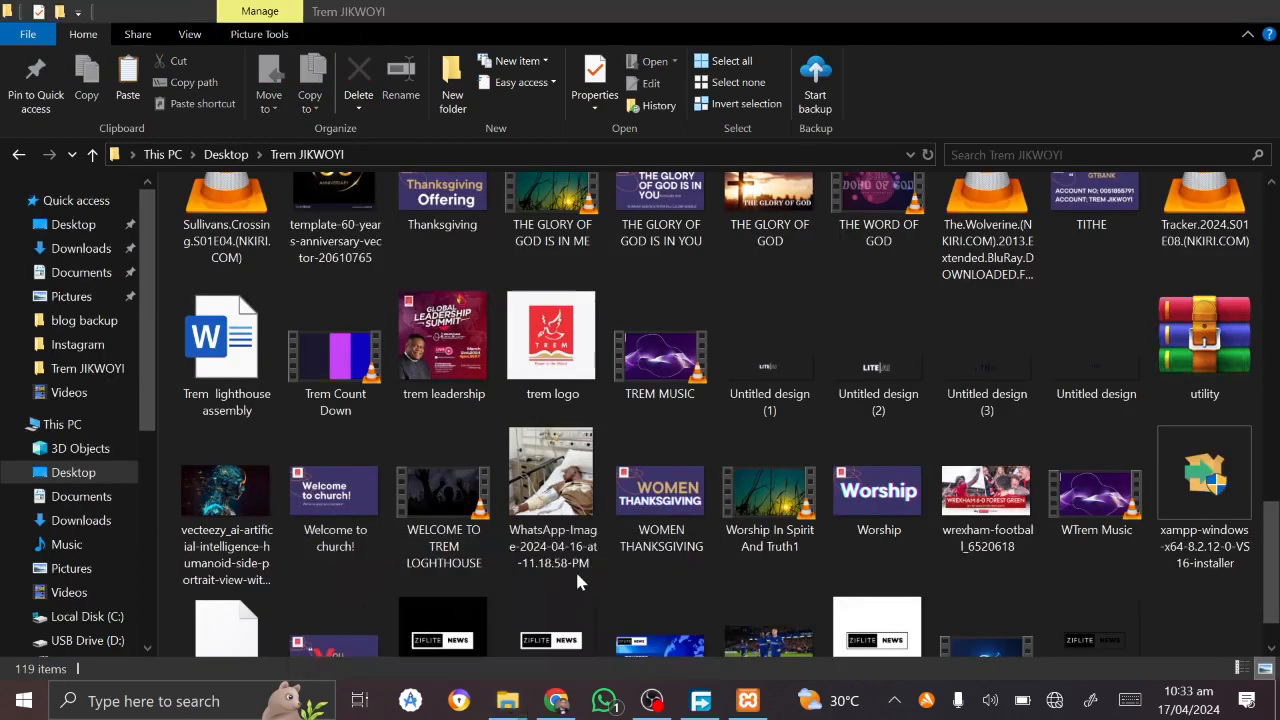
pyautogui.hotkey('ctrl', 'v')
pyautogui.moveTo(535, 703)
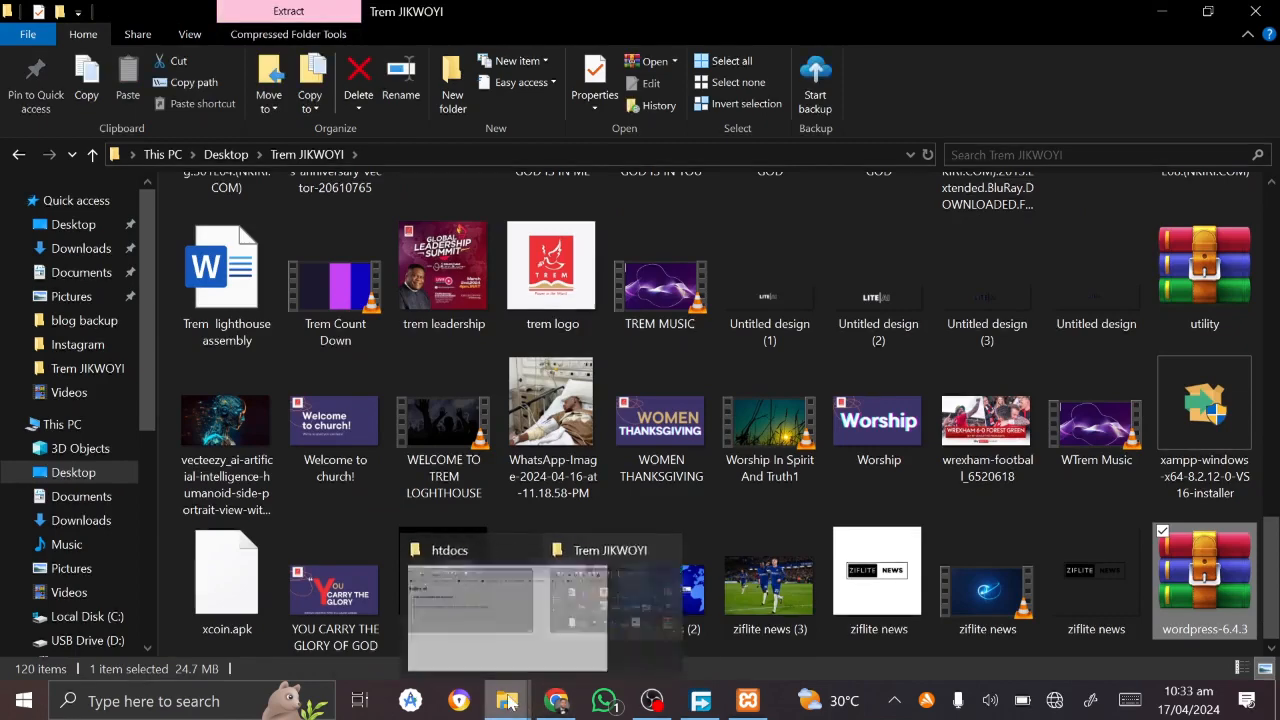
pyautogui.click(424, 601)
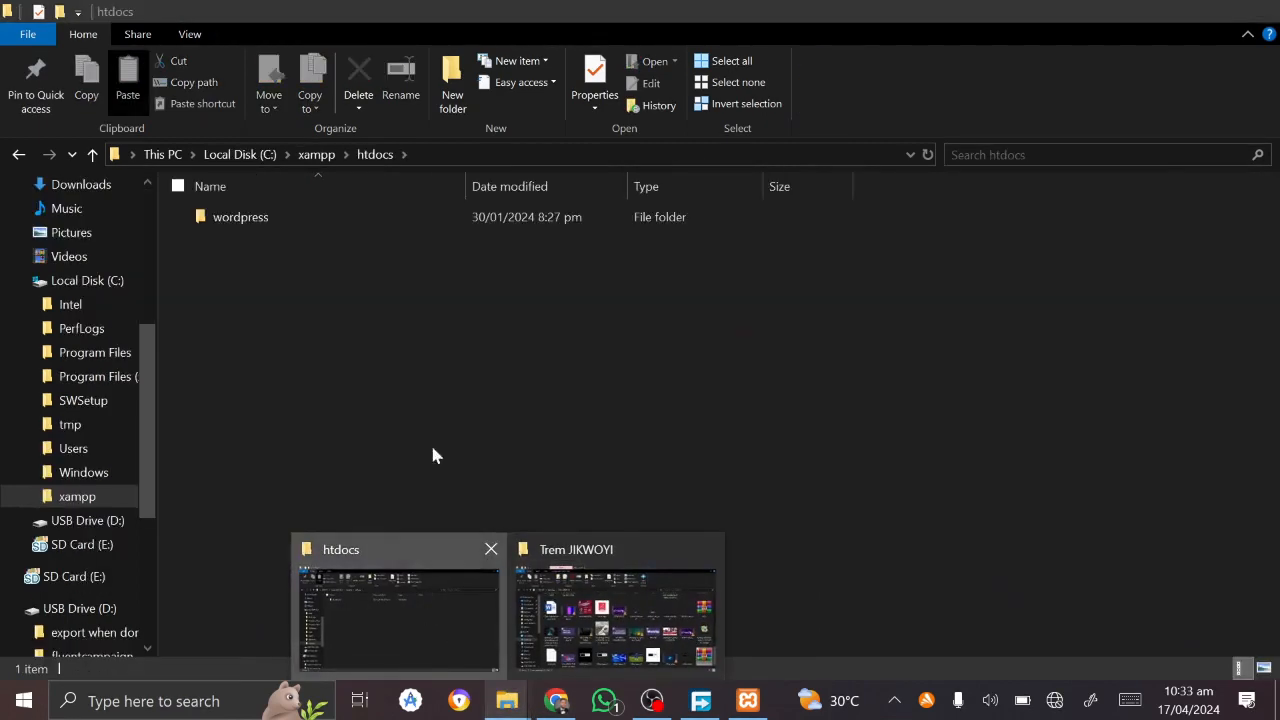
# Step: Cut the 19 WordPress core files from the wordpress subfolder into htdocs, then delete that folder
pyautogui.doubleClick(240, 218)
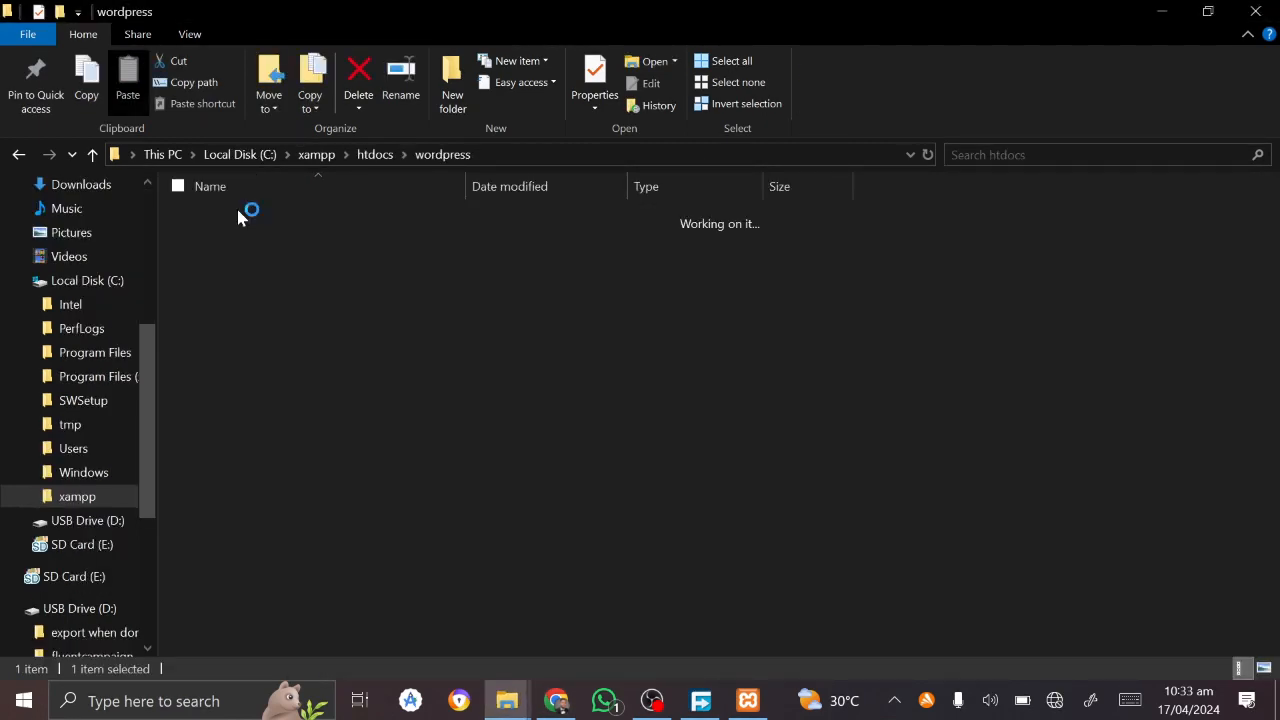
pyautogui.hotkey('ctrl', 'a')
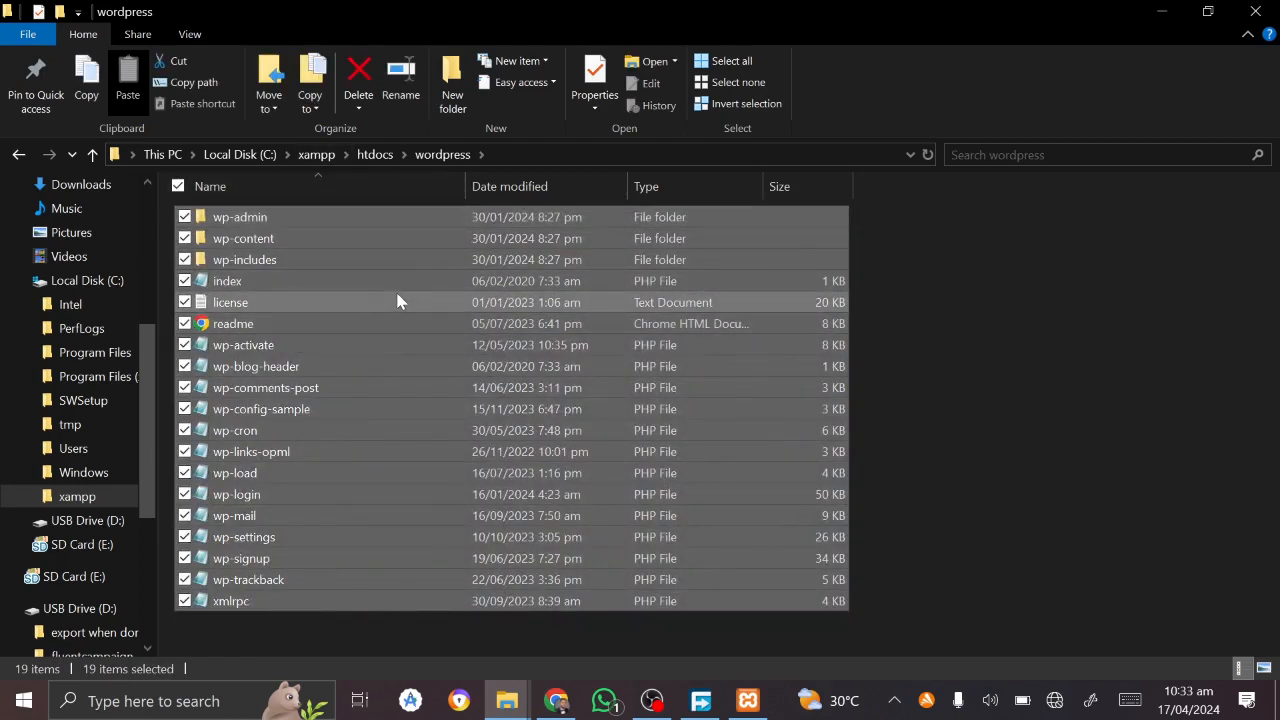
pyautogui.moveTo(397, 302)
pyautogui.mouseDown()
pyautogui.moveTo(409, 271)
pyautogui.moveTo(389, 163)
pyautogui.moveTo(374, 160)
pyautogui.moveTo(376, 215)
pyautogui.moveTo(392, 222)
pyautogui.moveTo(380, 200)
pyautogui.moveTo(386, 283)
pyautogui.mouseUp()
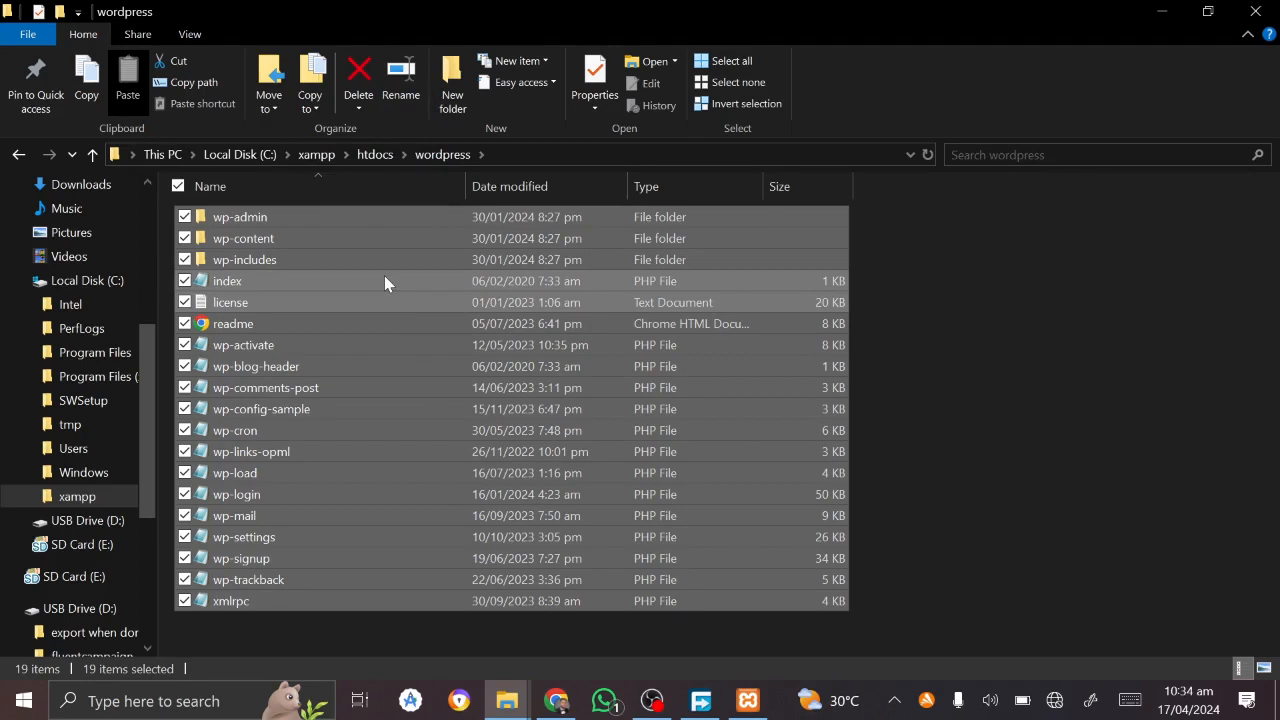
pyautogui.hotkey('ctrl', 'x')
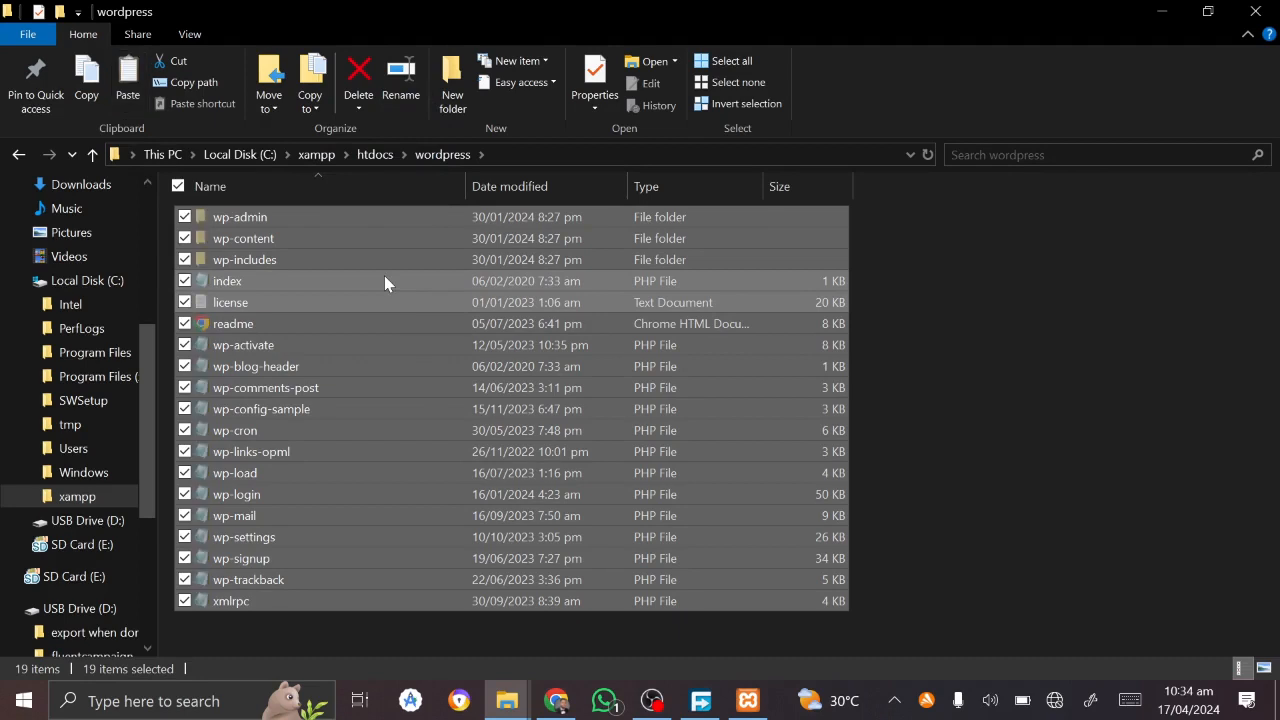
pyautogui.click(375, 155)
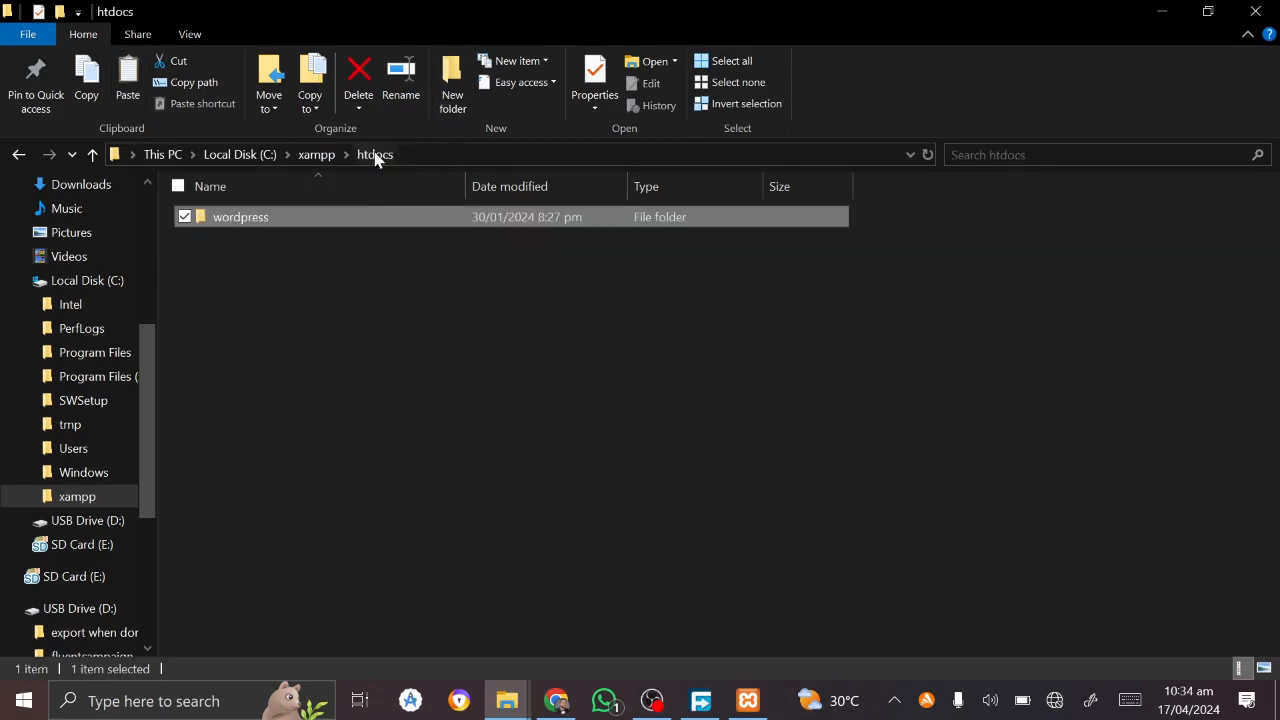
pyautogui.hotkey('ctrl', 'v')
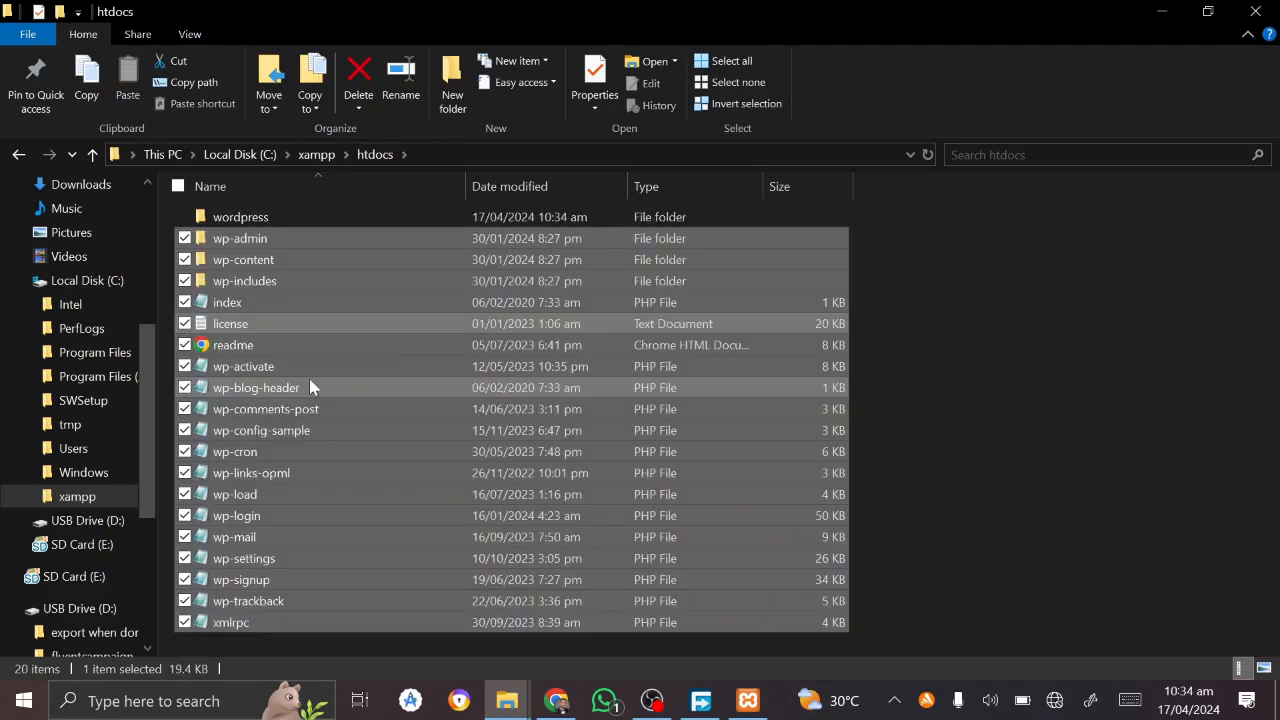
pyautogui.click(250, 220)
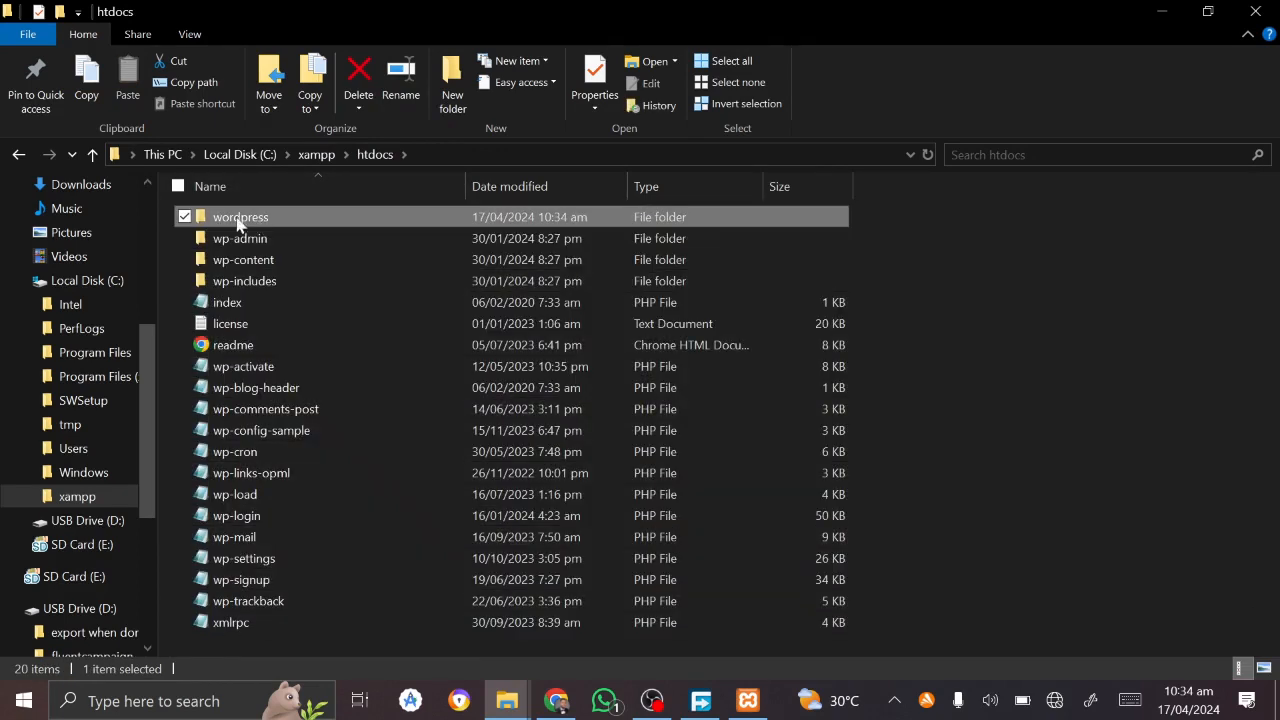
pyautogui.press('Delete')
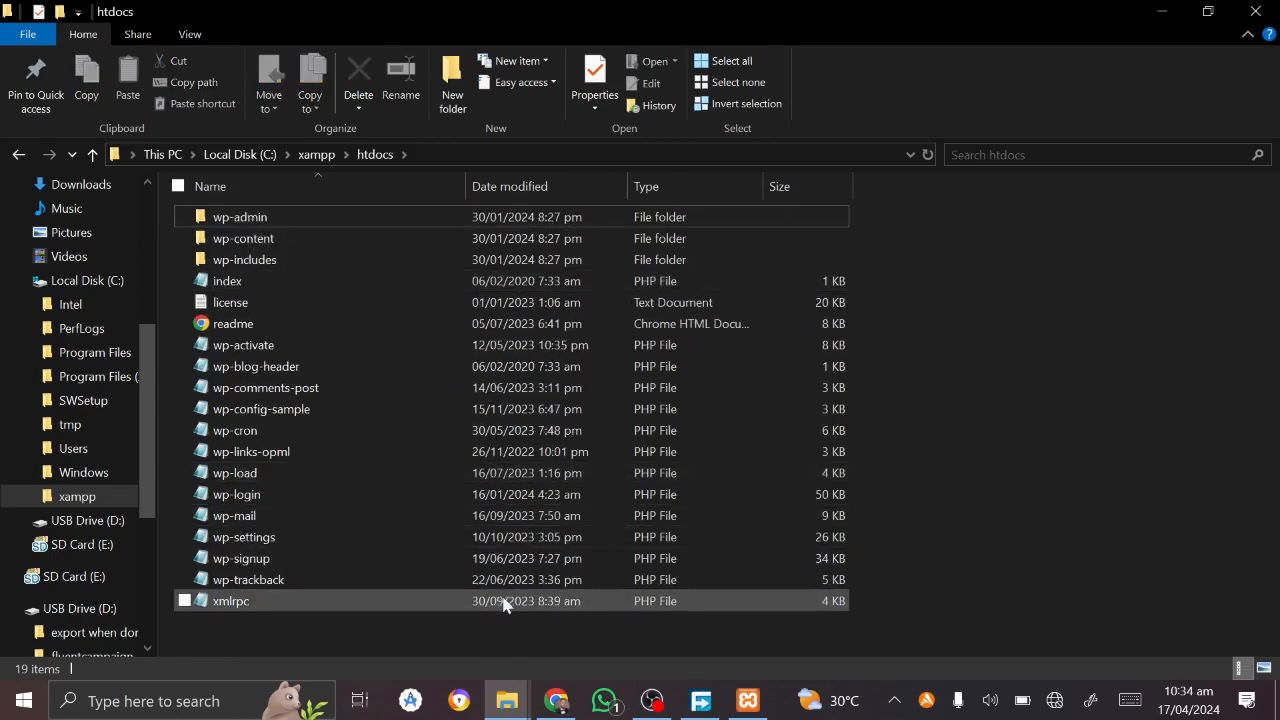
pyautogui.click(557, 700)
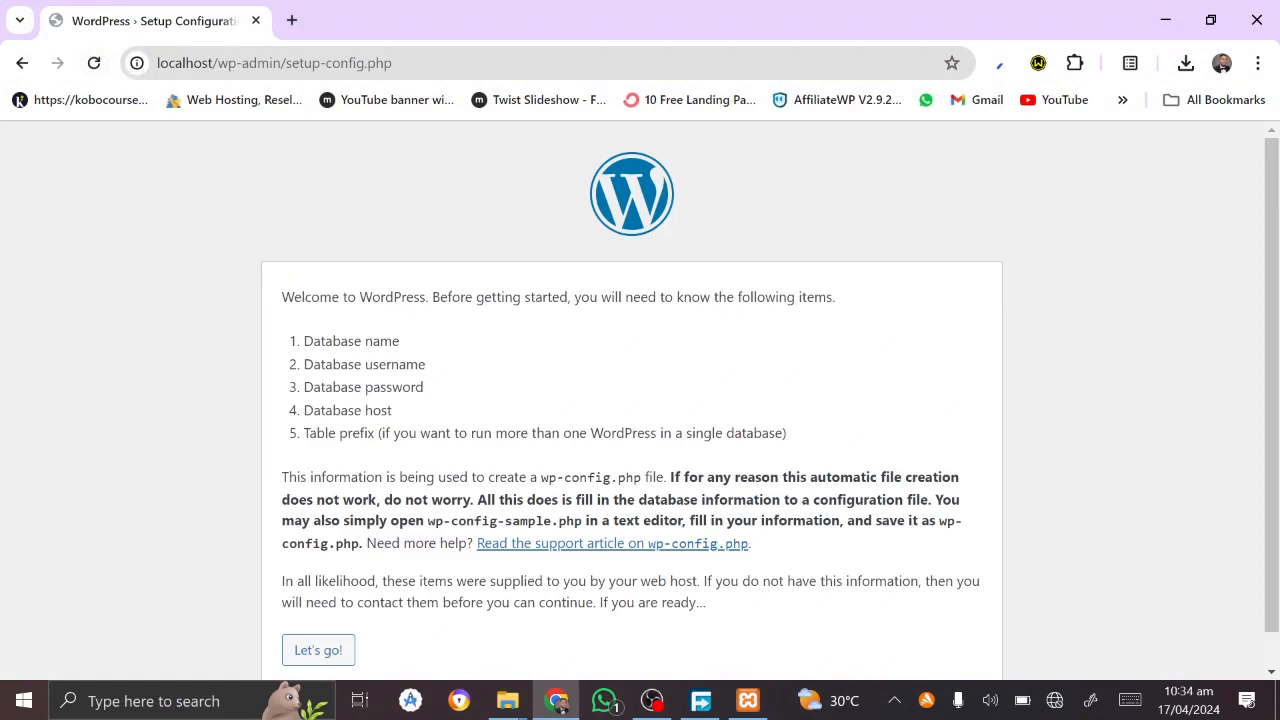
# Step: Review the WordPress setup-config page's required database details, then bring up the XAMPP Control Panel
pyautogui.scroll(-1, 376, 425)
pyautogui.scroll(1, 376, 425)
pyautogui.scroll(-1, 640, 400)
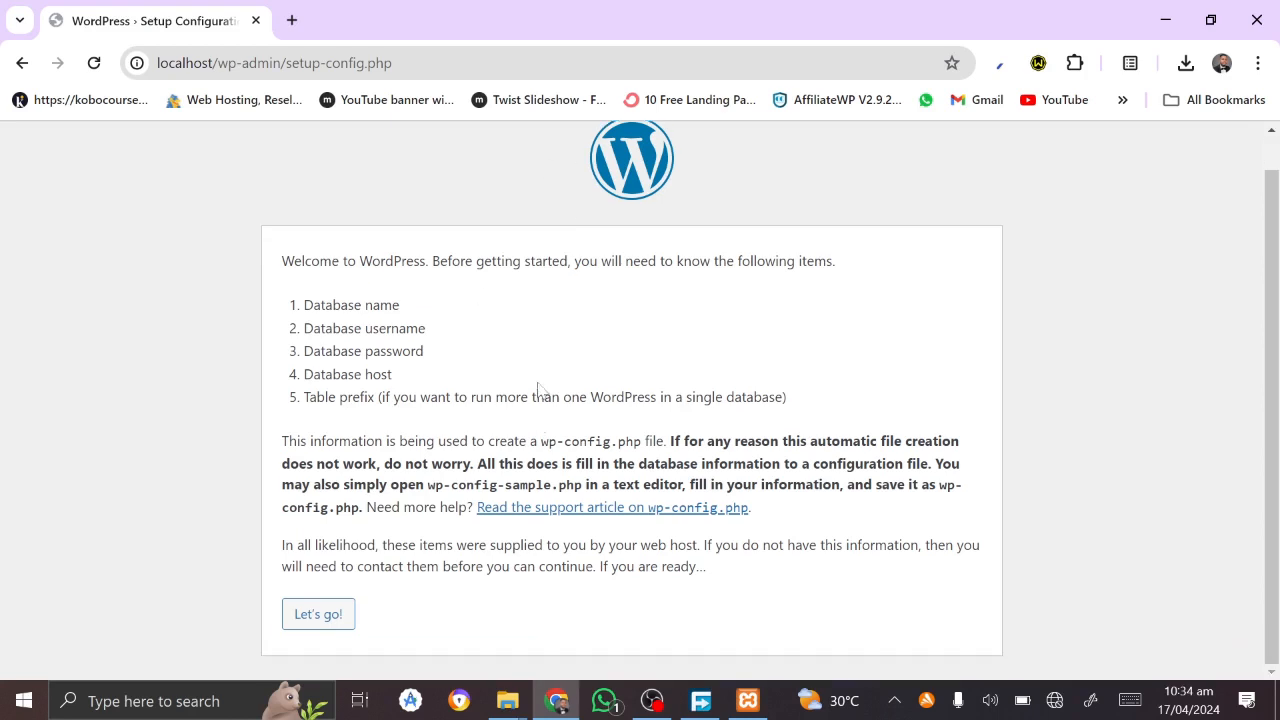
pyautogui.click(748, 700)
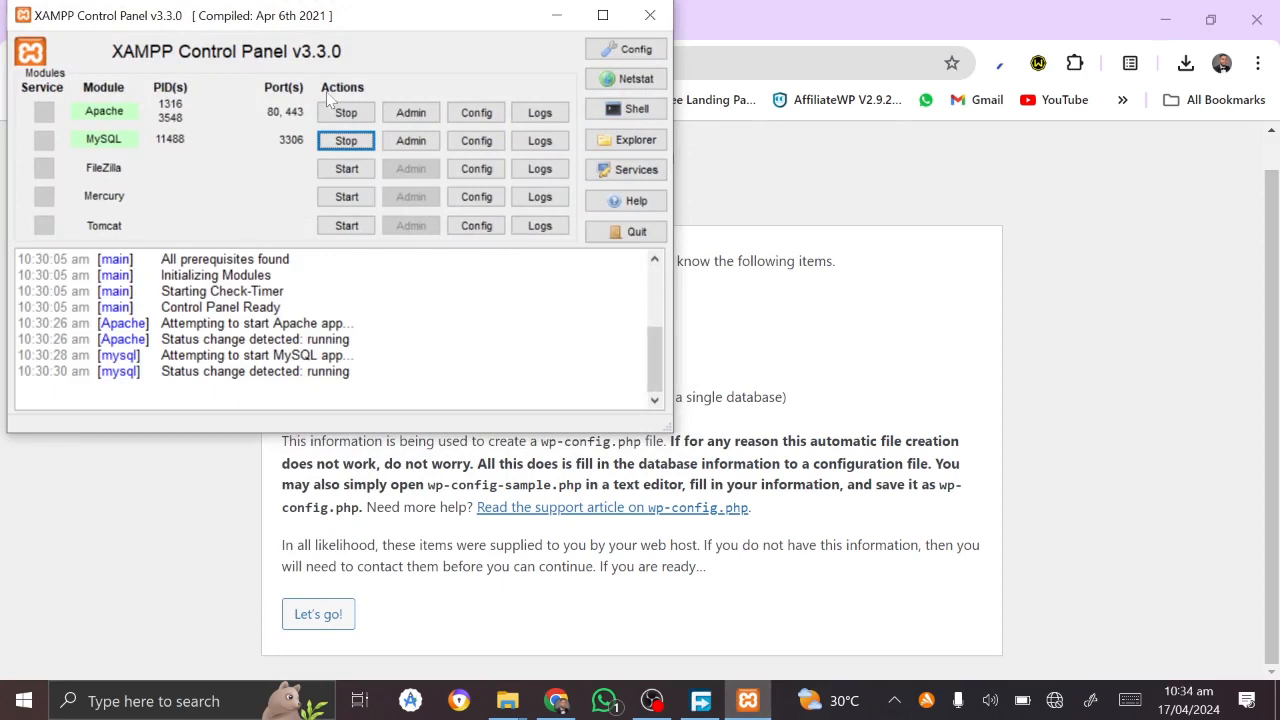
# Step: Launch phpMyAdmin from the MySQL Admin button, glance at the WordPress setup tab, and come back
pyautogui.click(410, 141)
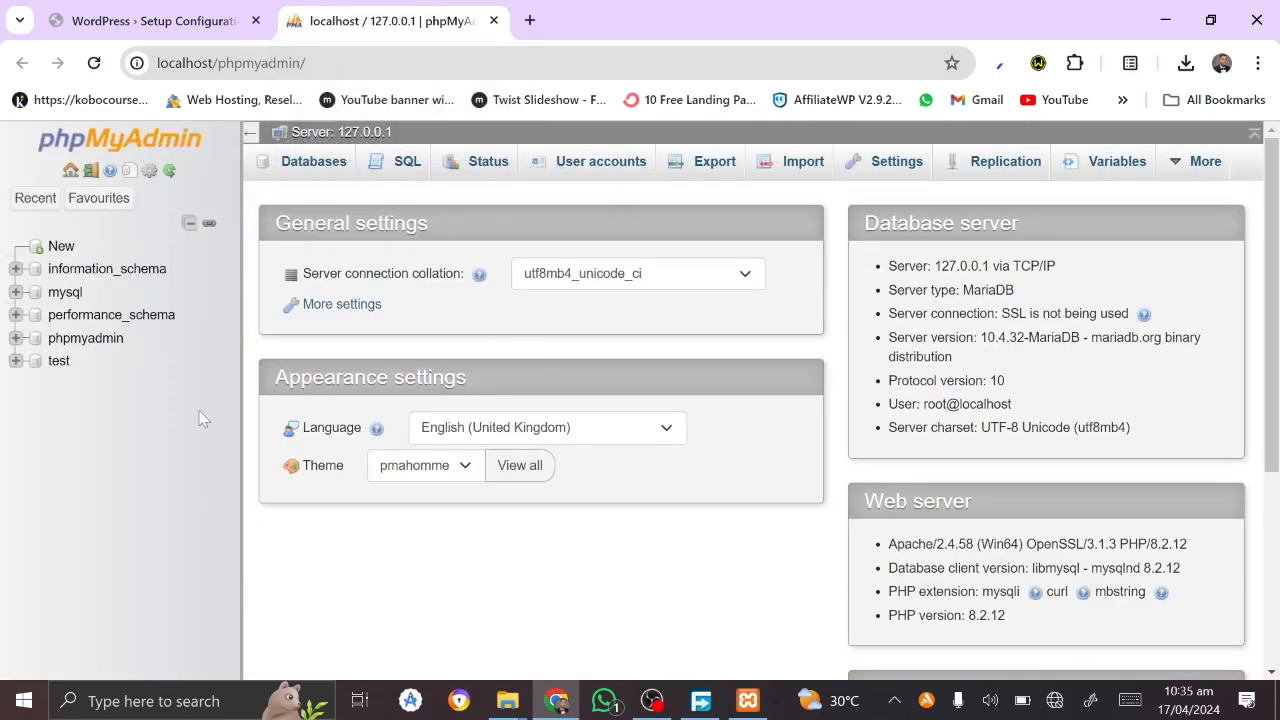
pyautogui.click(110, 8)
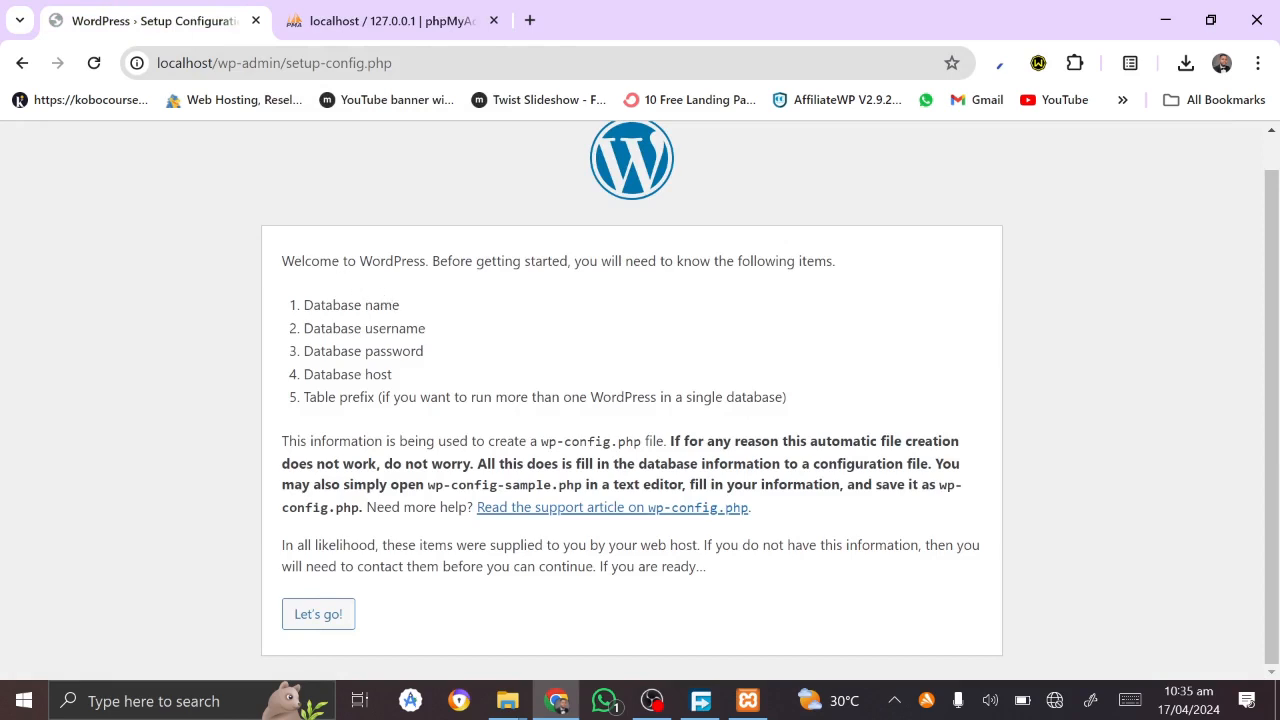
pyautogui.click(380, 10)
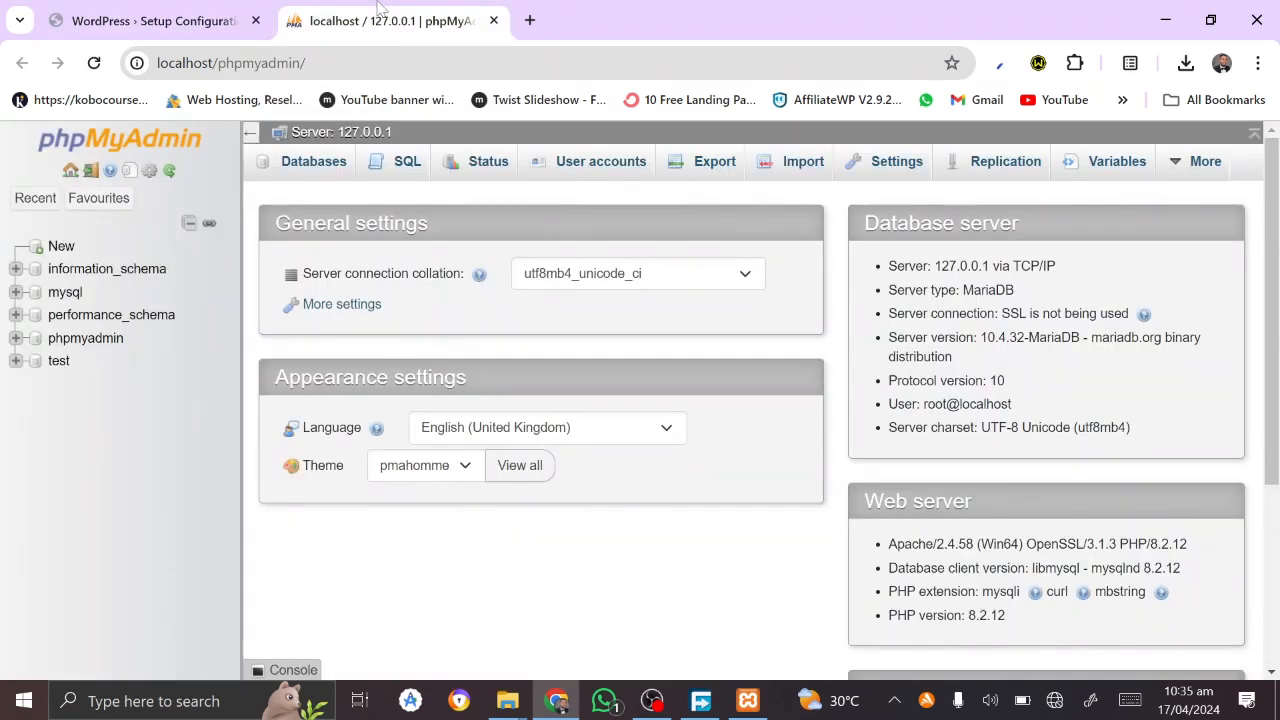
# Step: Create an empty database named 'new' and return to the phpMyAdmin server home page
pyautogui.click(55, 248)
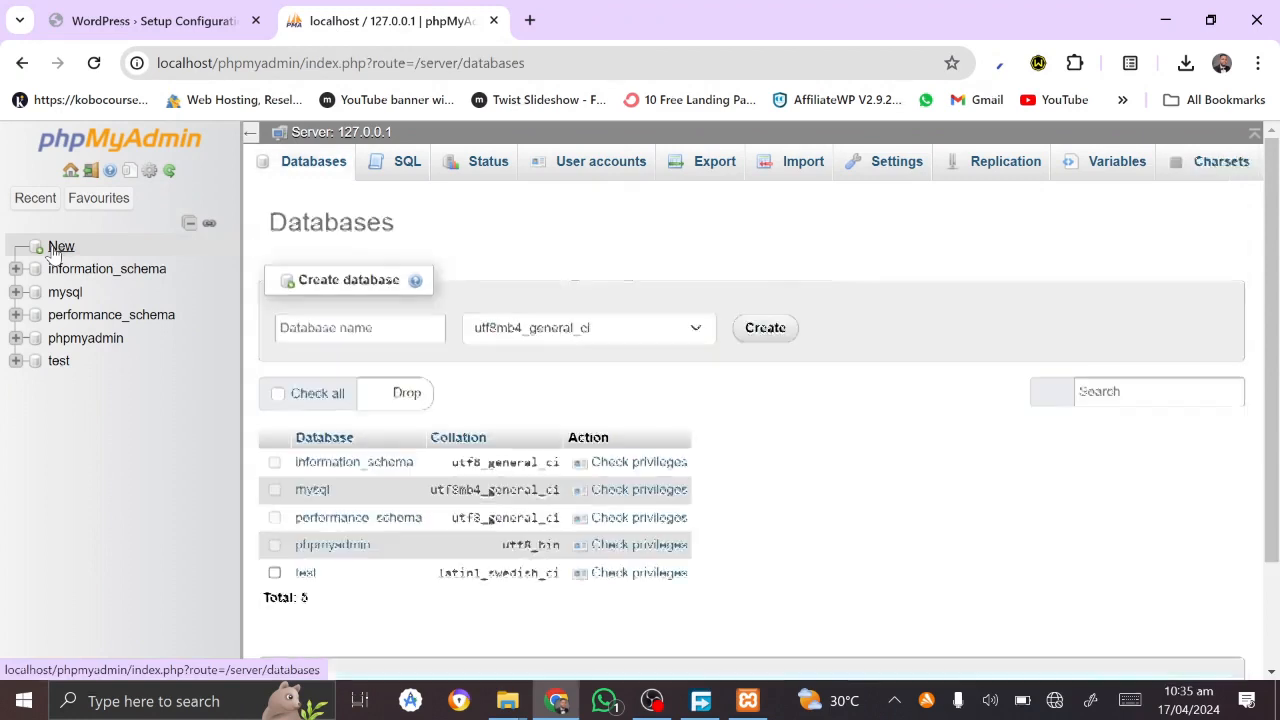
pyautogui.click(370, 328)
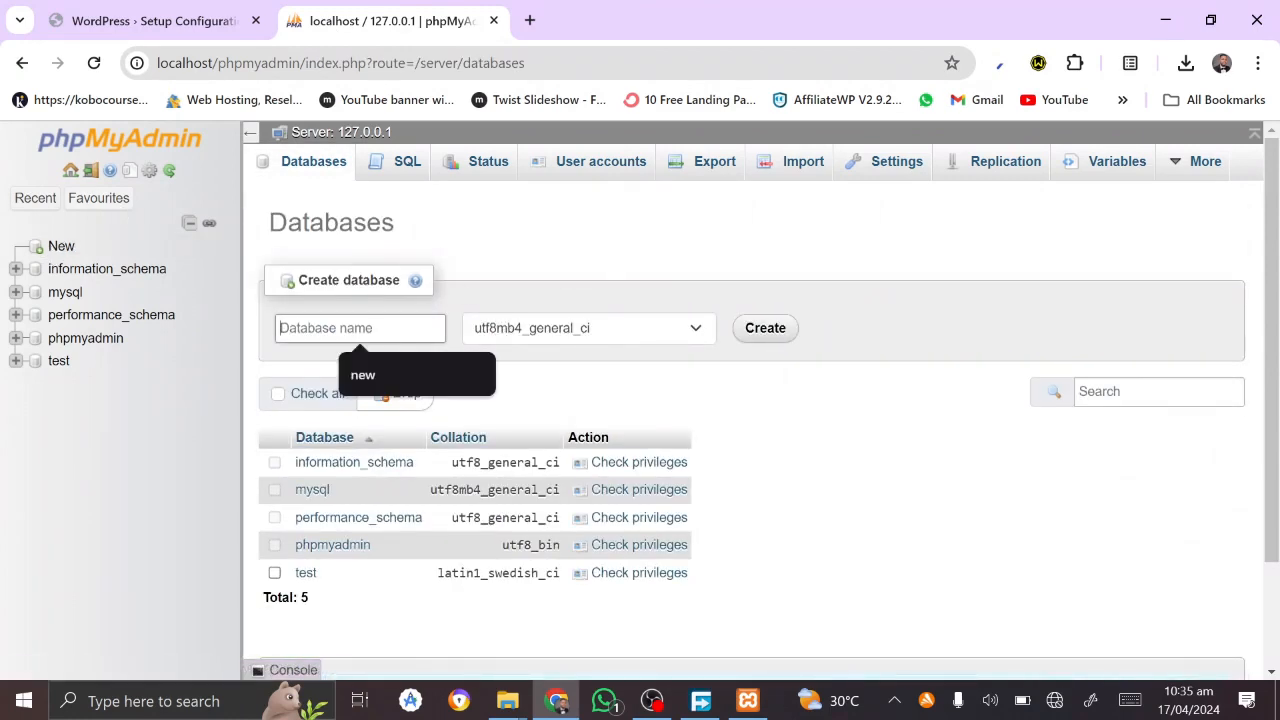
pyautogui.write('new')
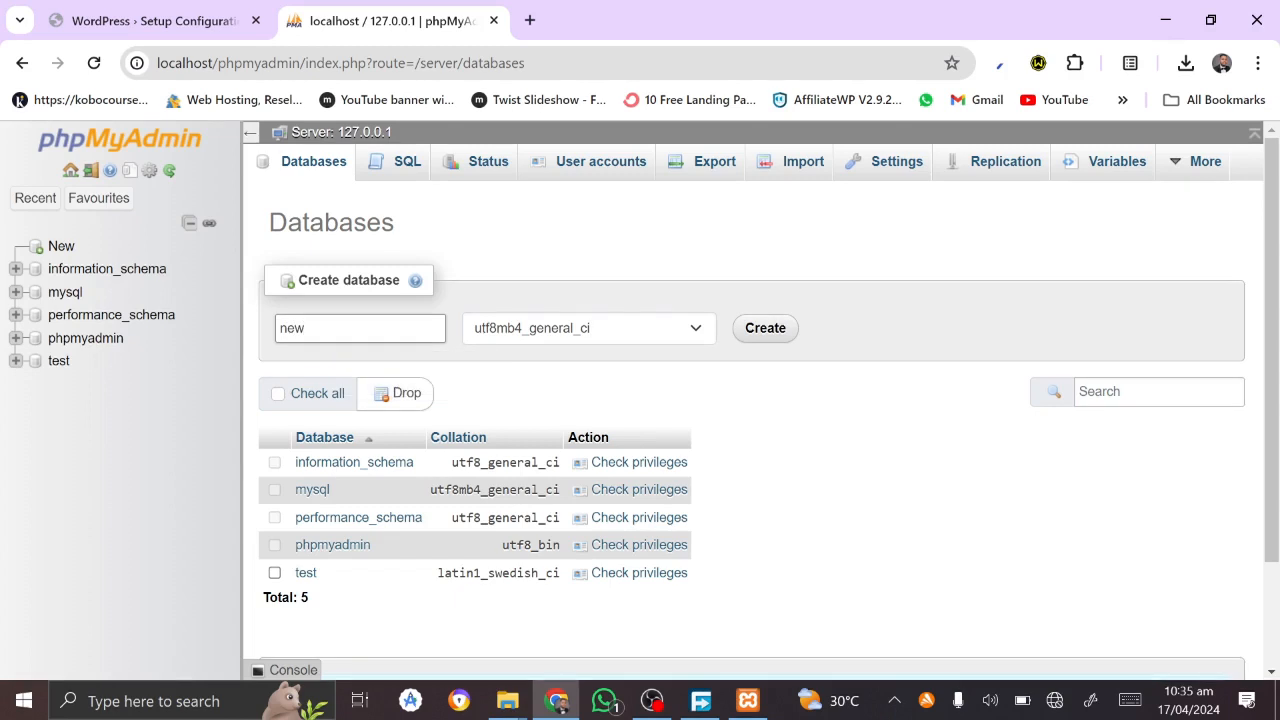
pyautogui.click(748, 338)
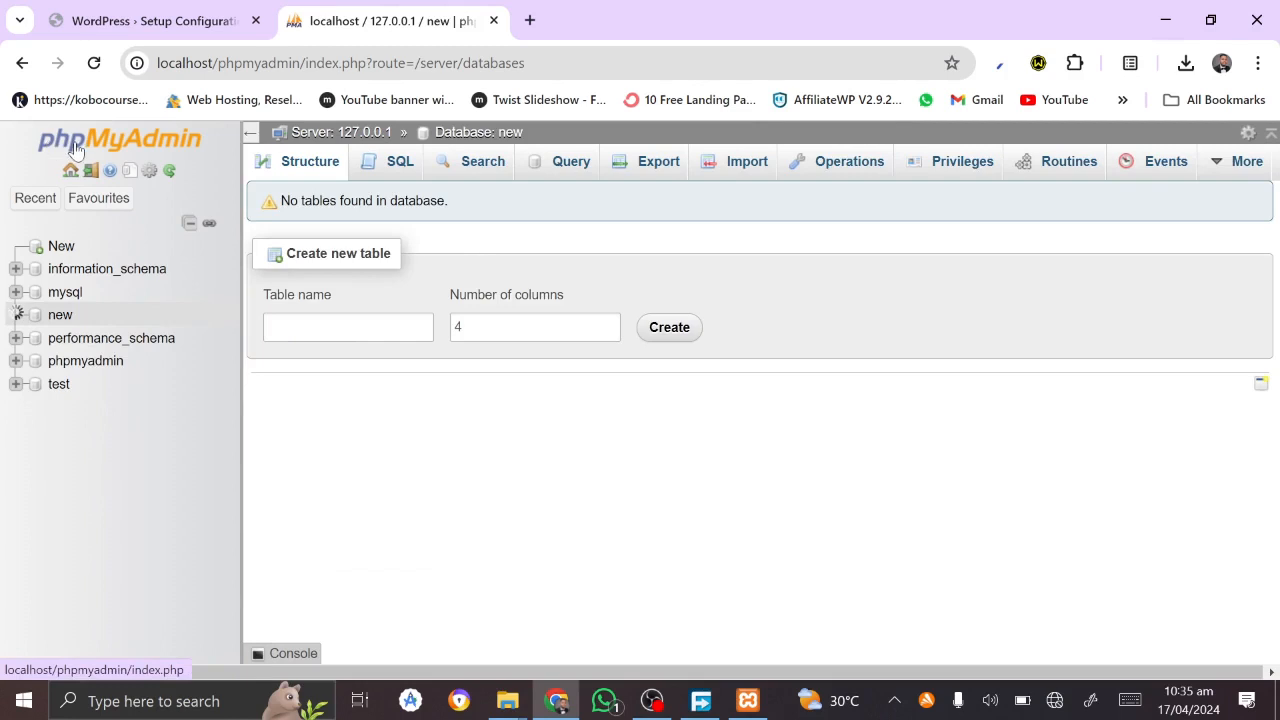
pyautogui.click(118, 143)
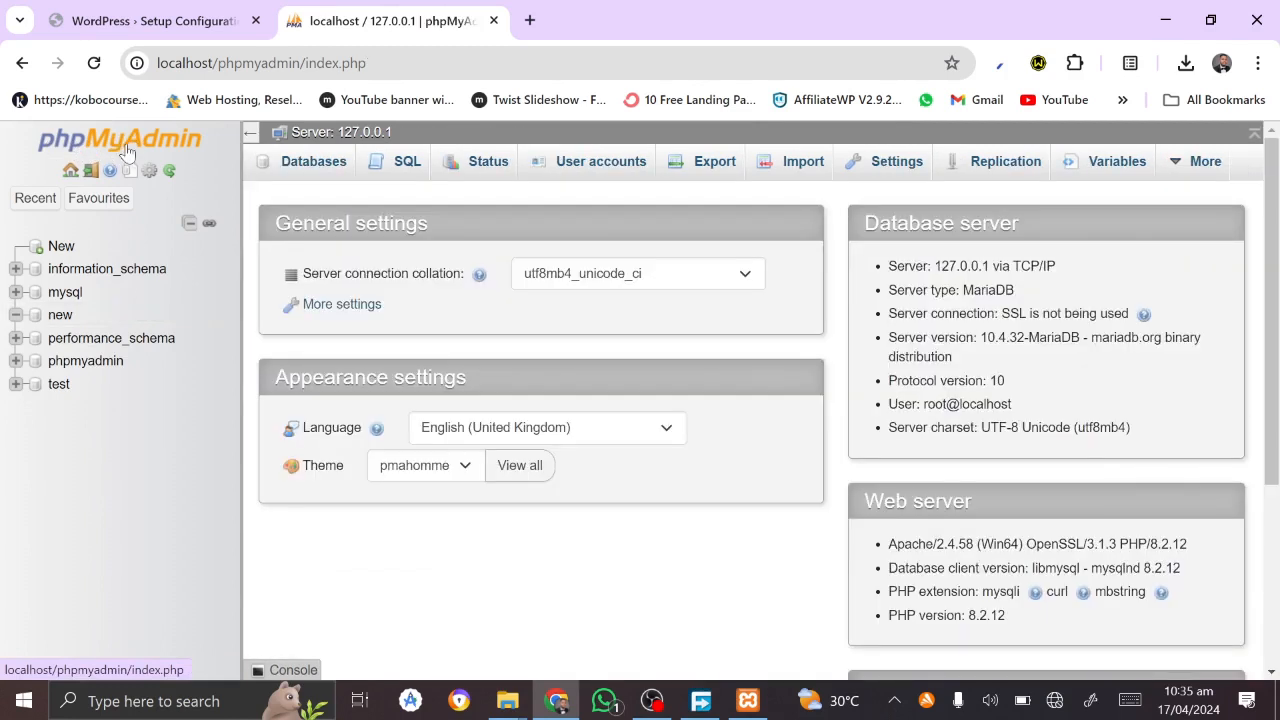
# Step: Start a new user account 'user' limited to localhost, with a generated strong password copied
pyautogui.click(588, 167)
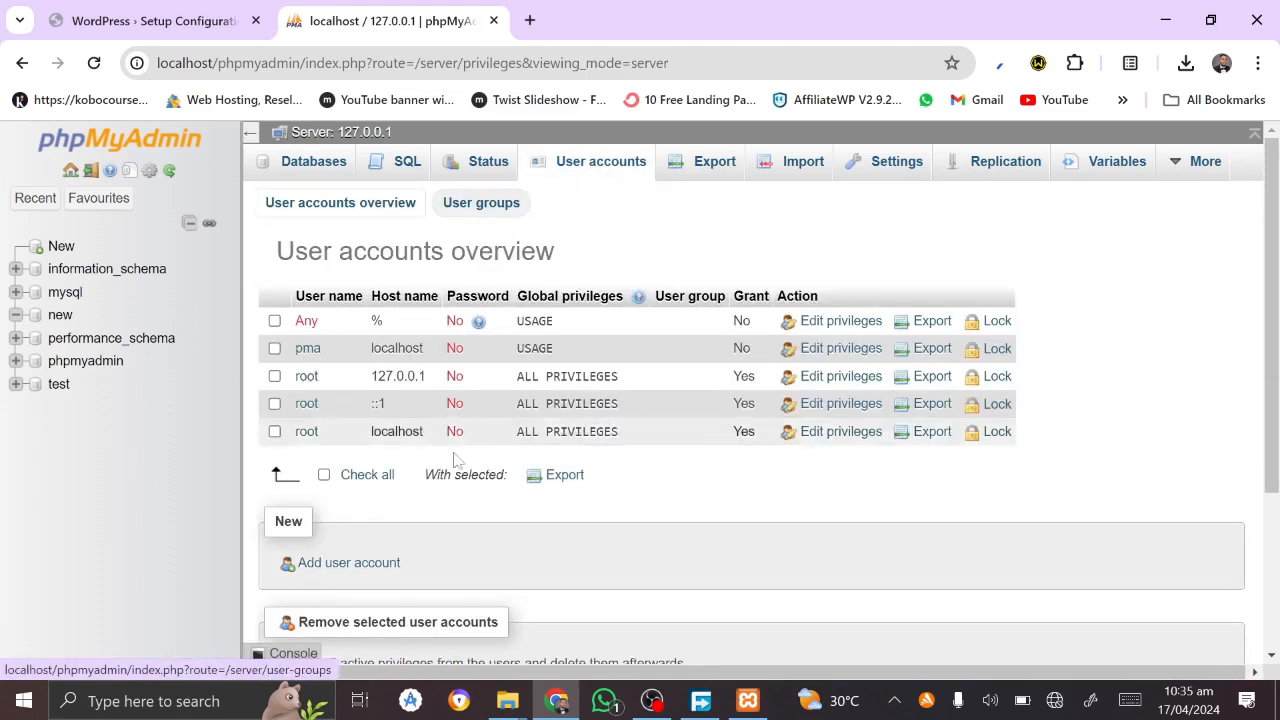
pyautogui.scroll(-1, 371, 495)
pyautogui.click(367, 459)
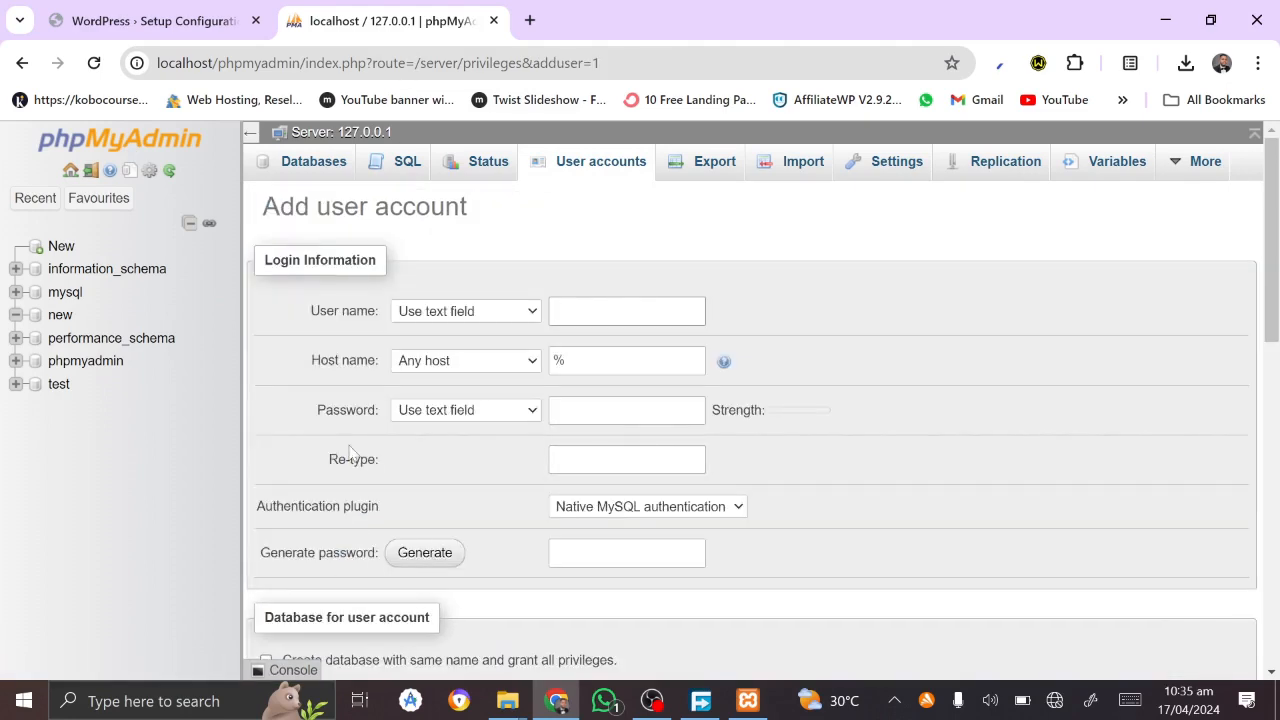
pyautogui.click(600, 311)
pyautogui.click(484, 366)
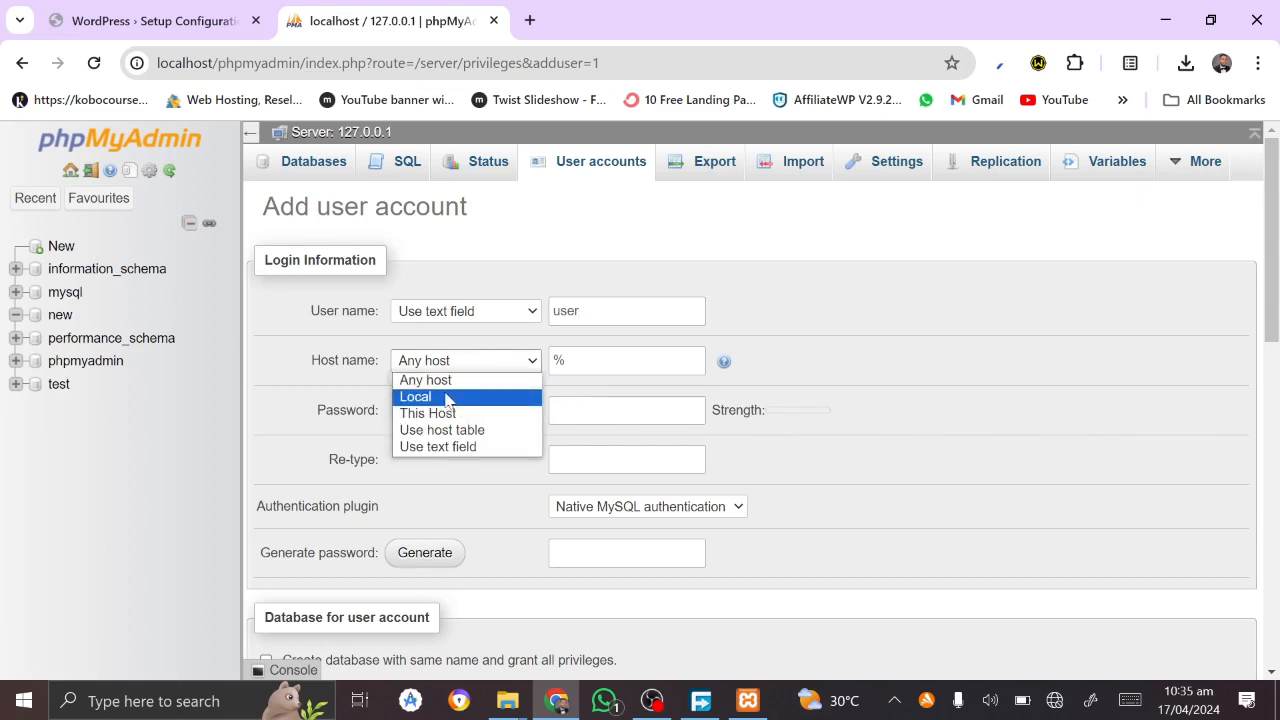
pyautogui.click(447, 399)
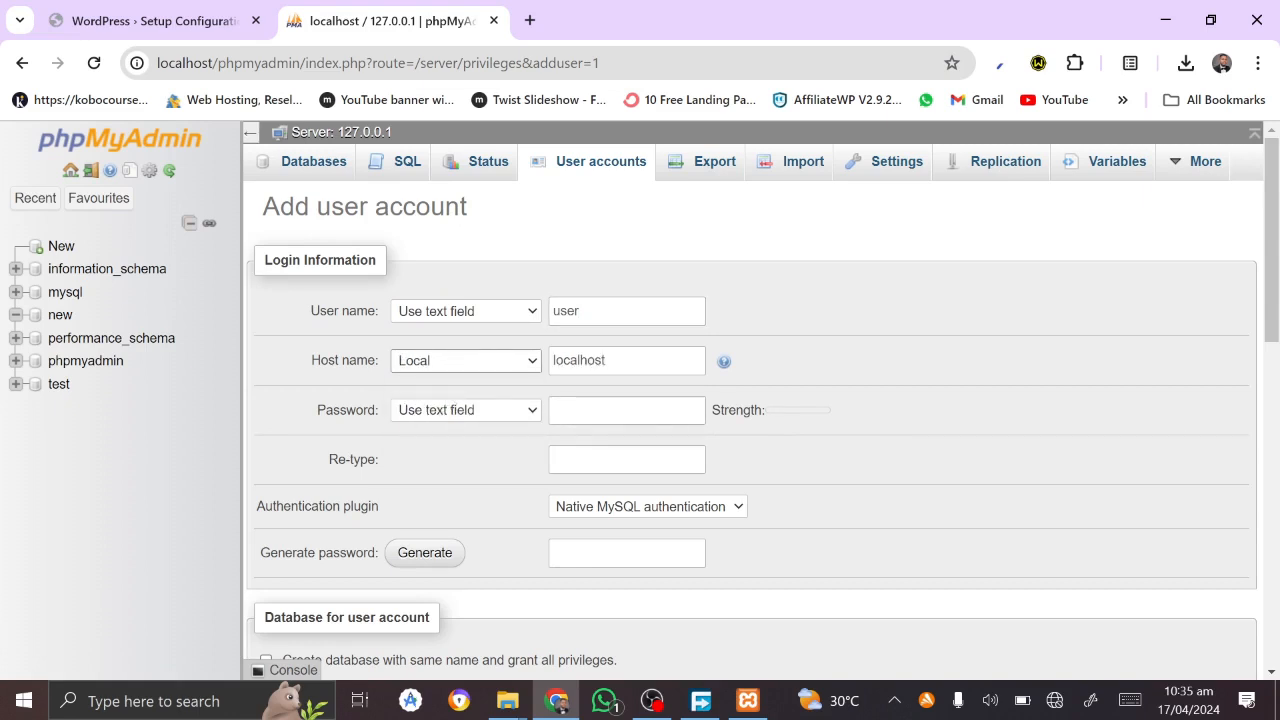
pyautogui.click(412, 552)
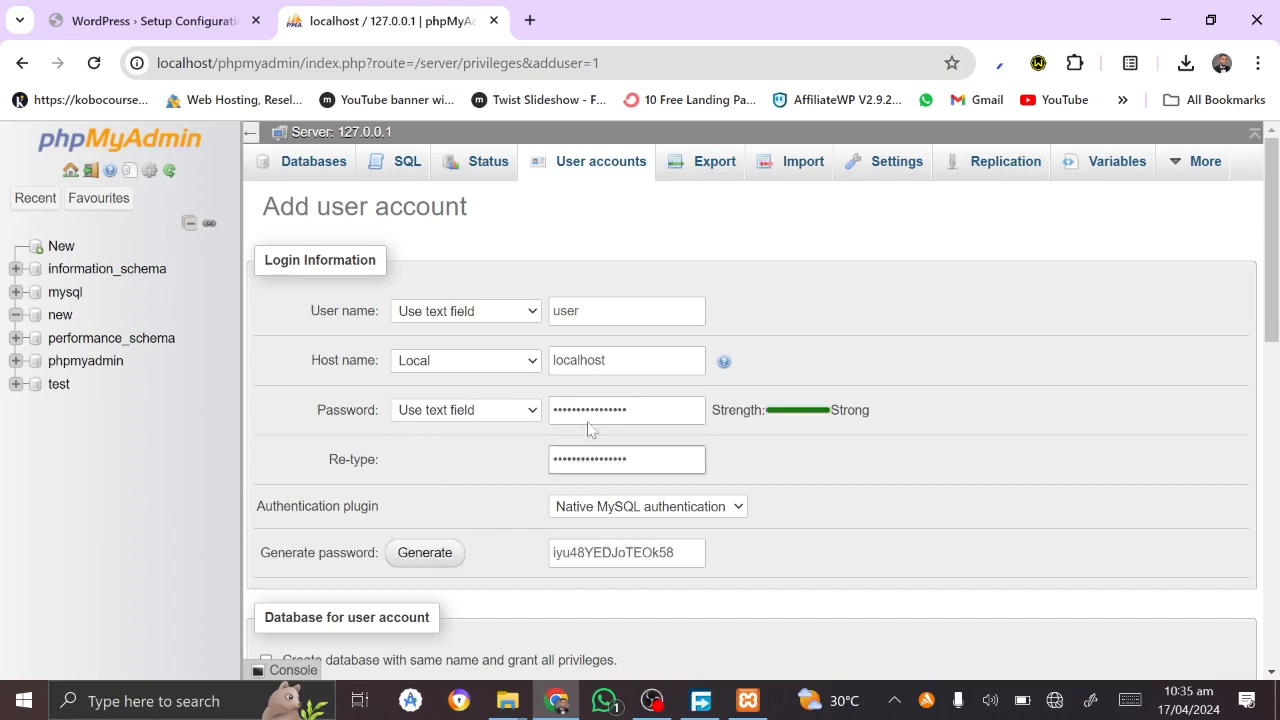
pyautogui.hotkey('ctrl', 'a')
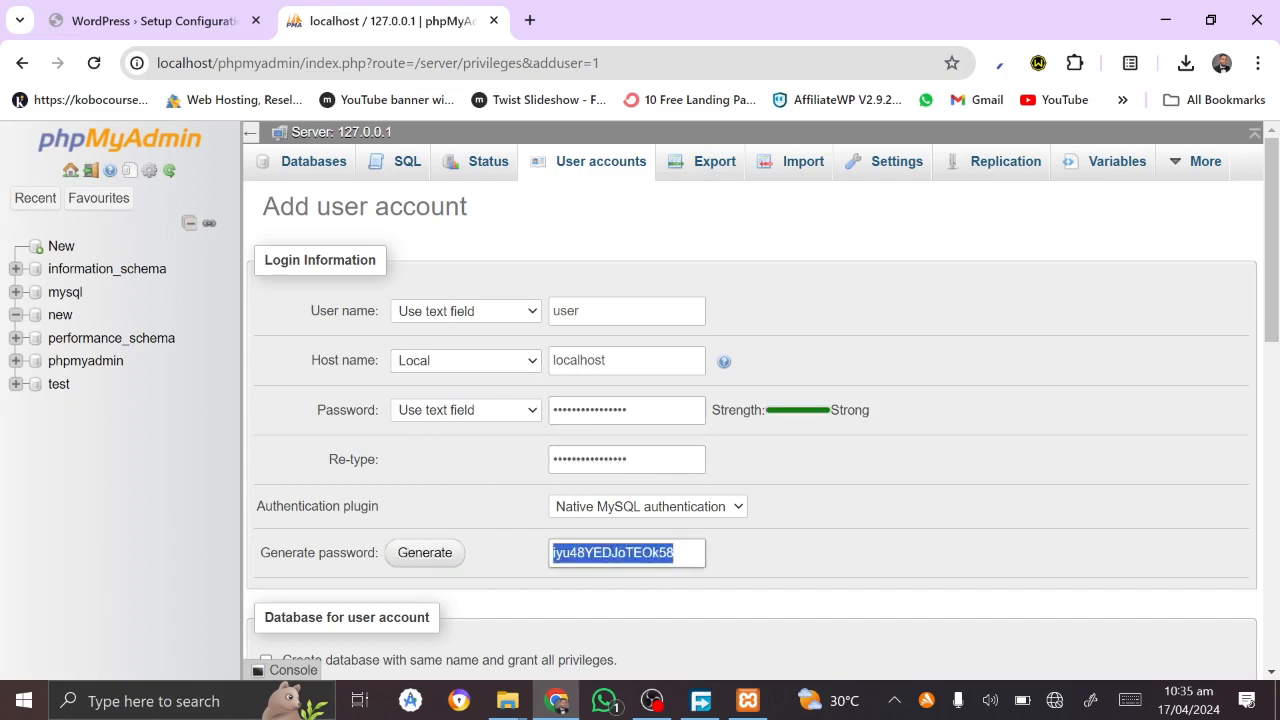
pyautogui.hotkey('ctrl', 'x')
pyautogui.hotkey('ctrl', 'v')
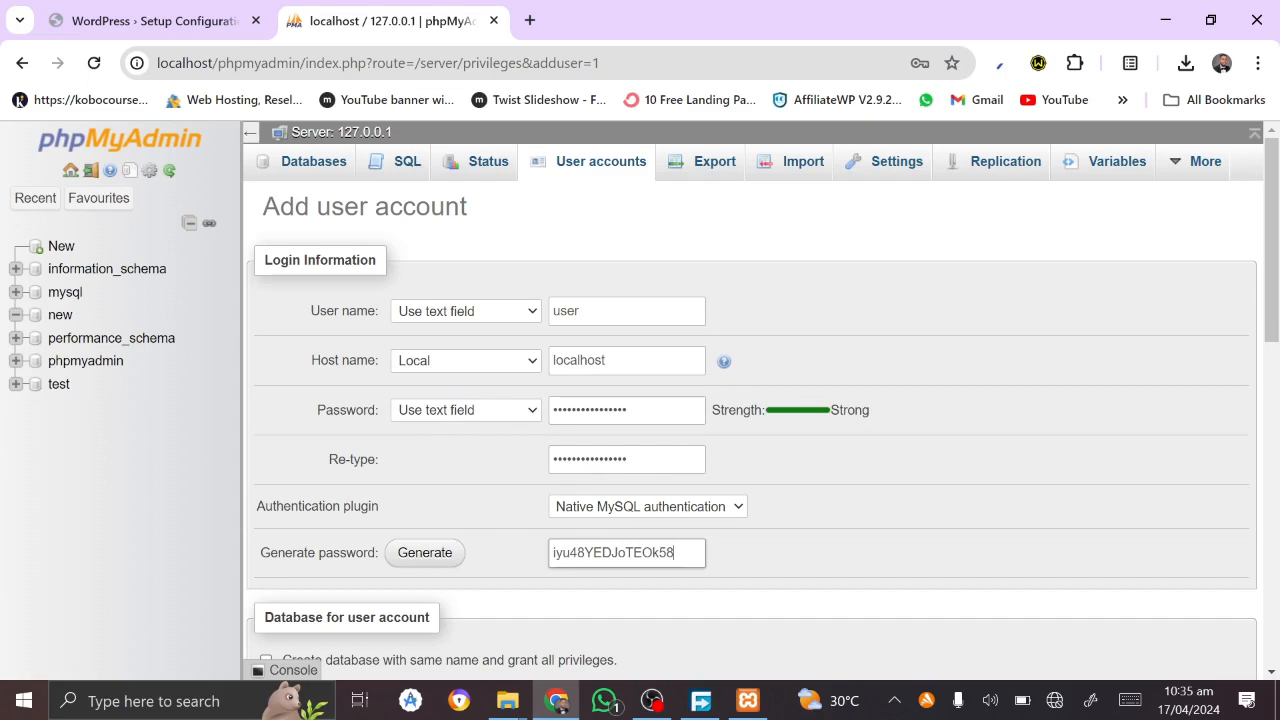
# Step: Grant the account all global privileges and create it
pyautogui.scroll(-2, 752, 560)
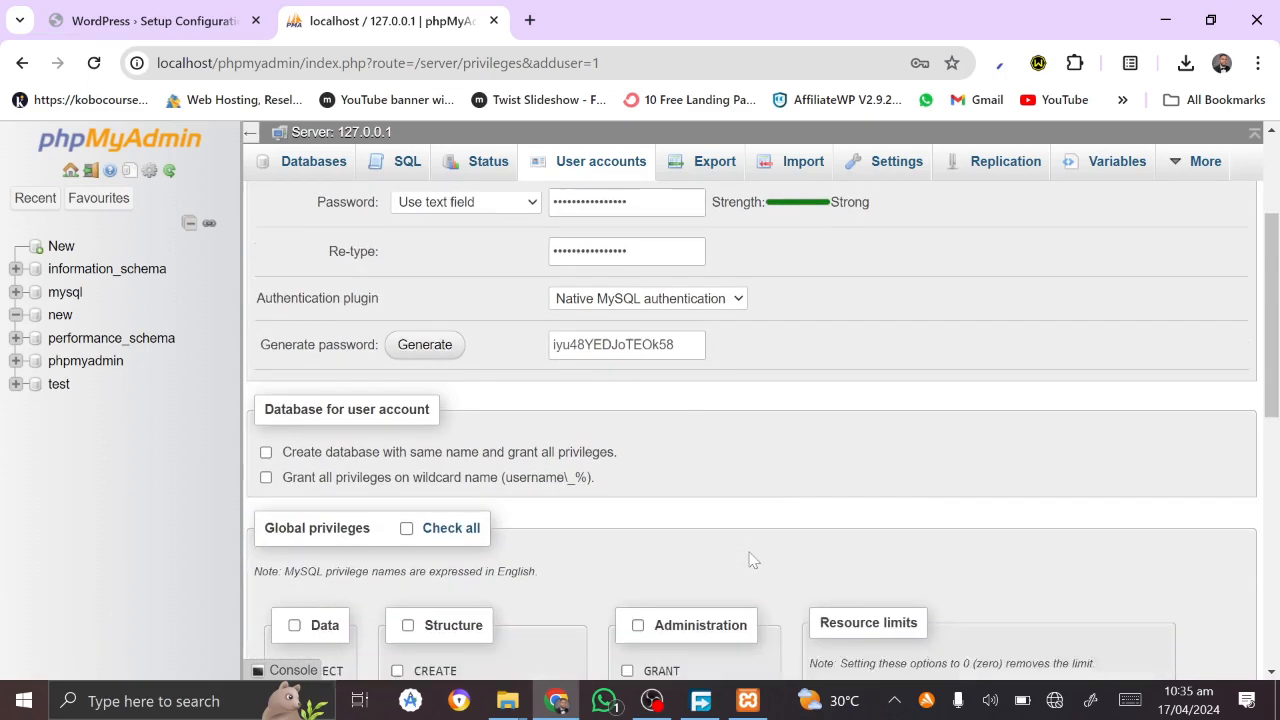
pyautogui.scroll(-1, 752, 560)
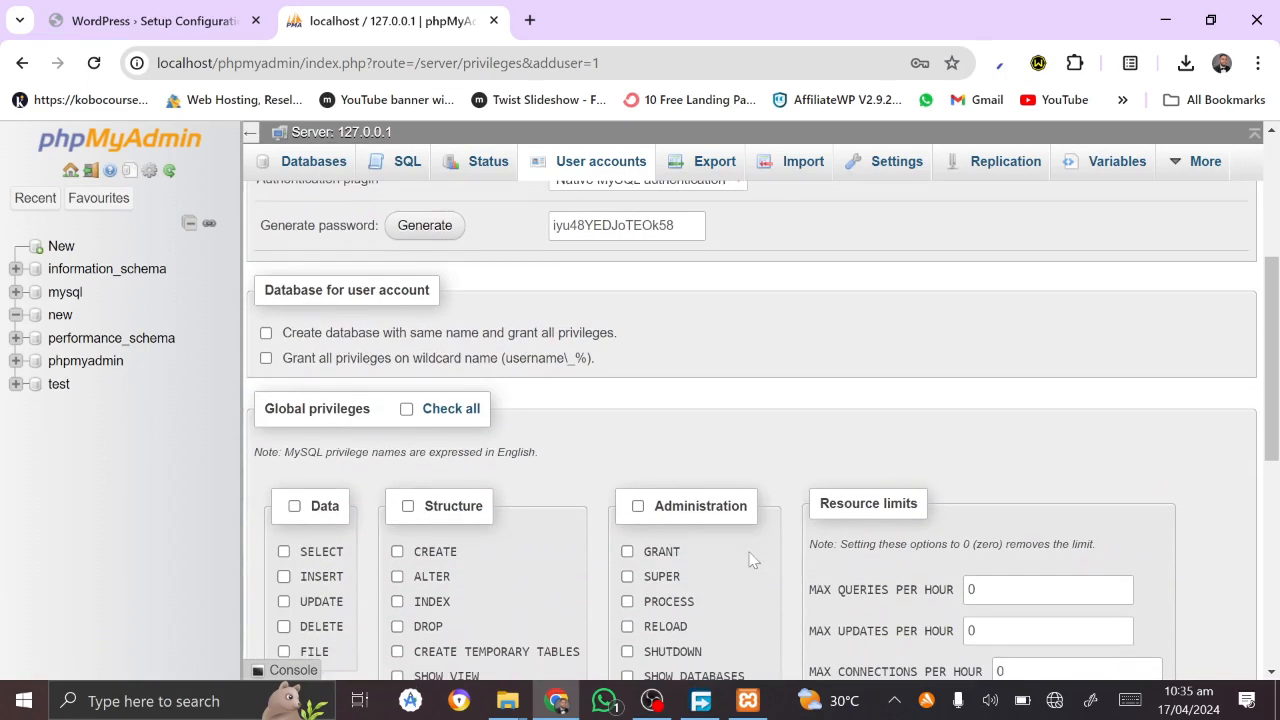
pyautogui.click(406, 410)
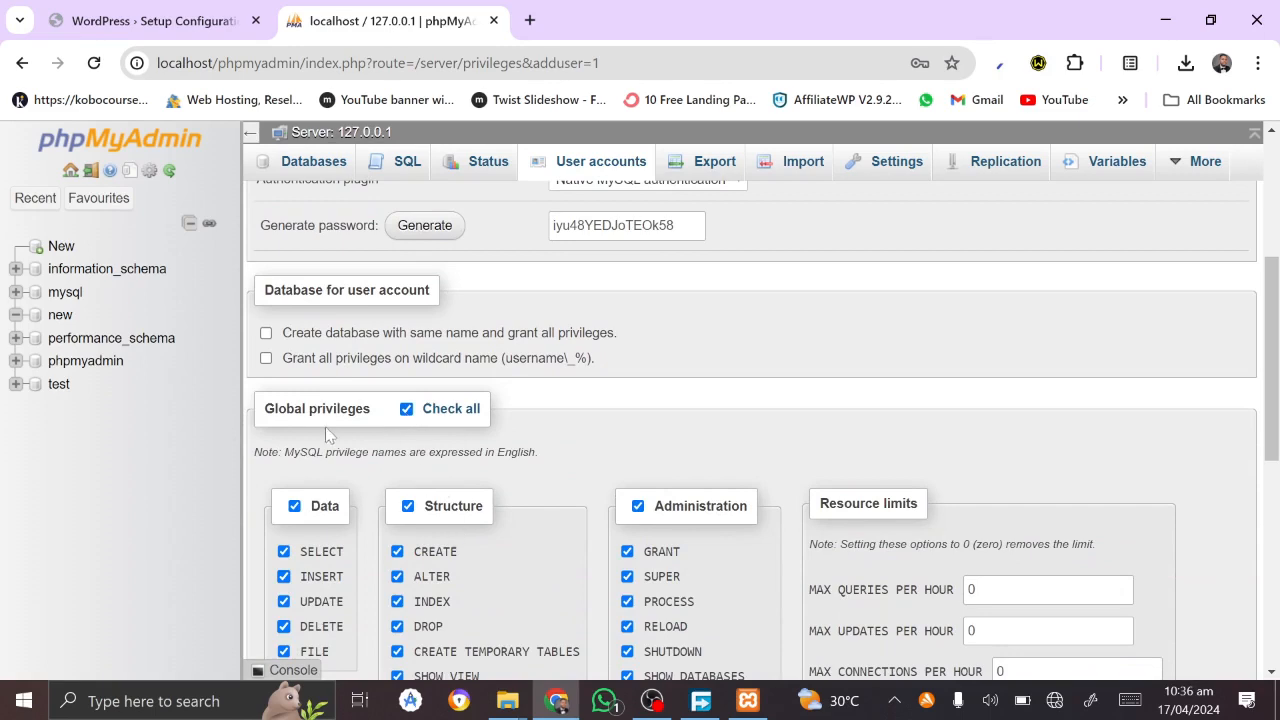
pyautogui.scroll(-3, 390, 443)
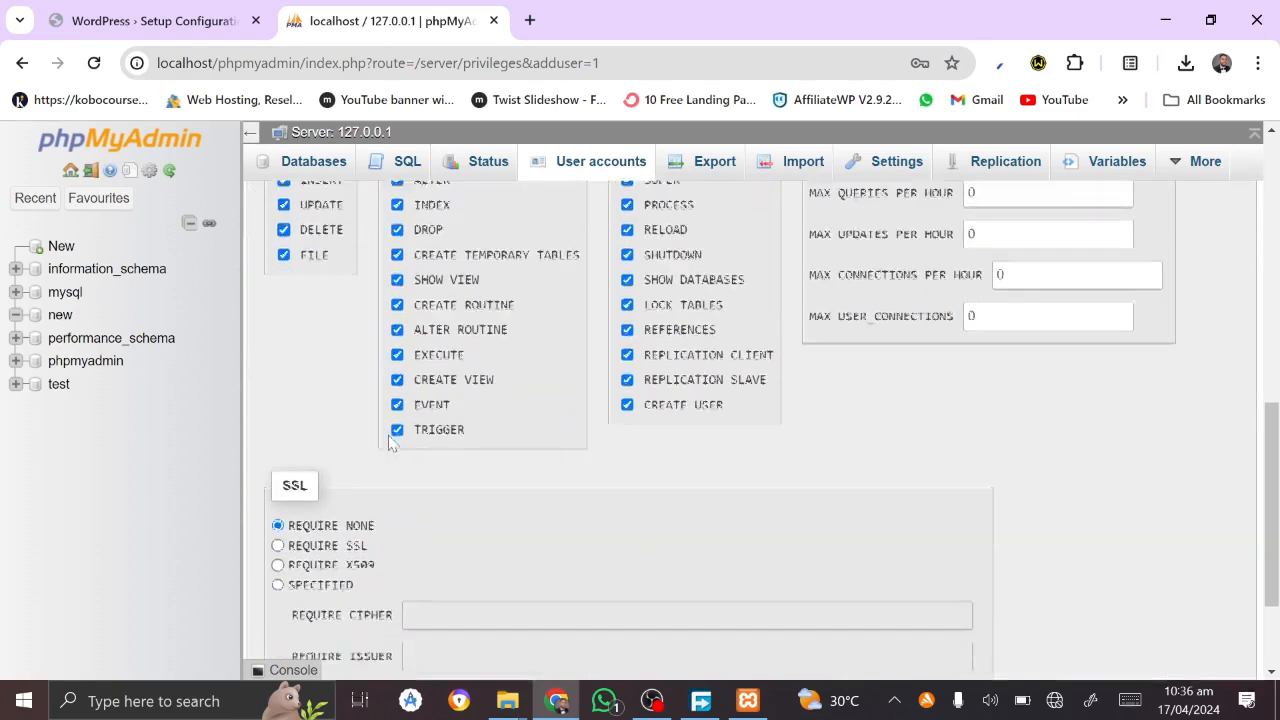
pyautogui.scroll(-2, 390, 443)
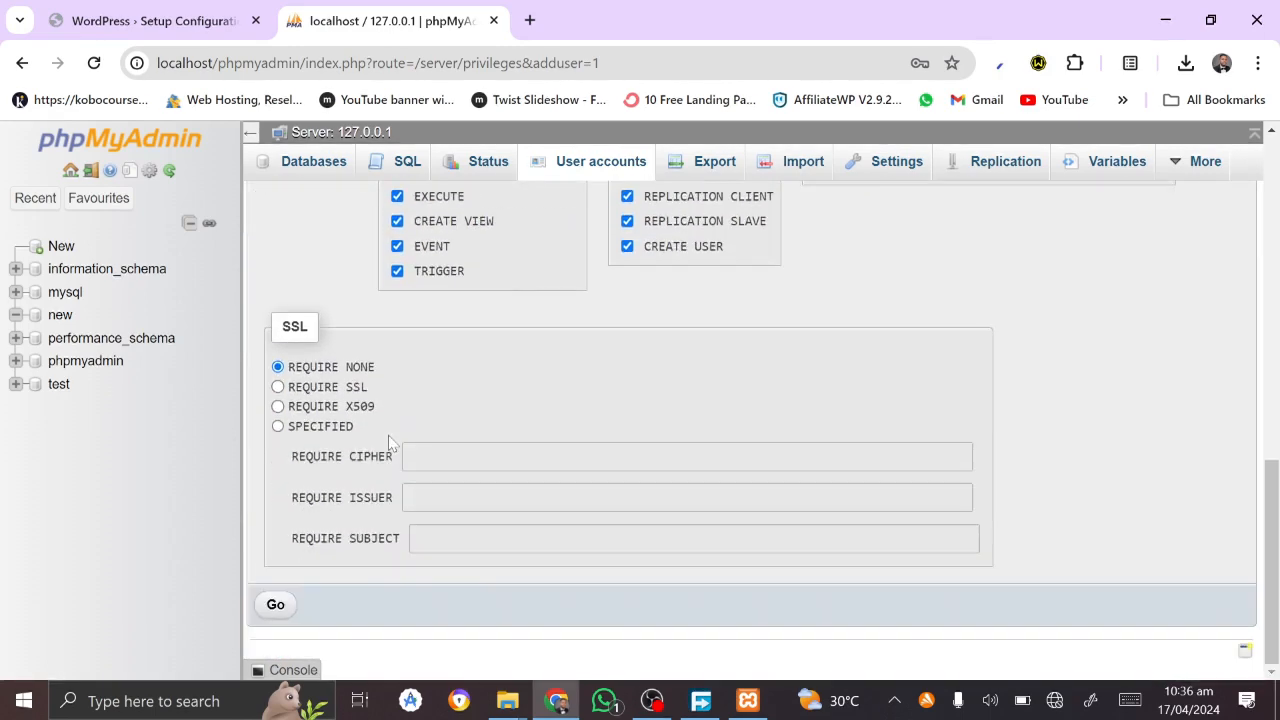
pyautogui.click(275, 606)
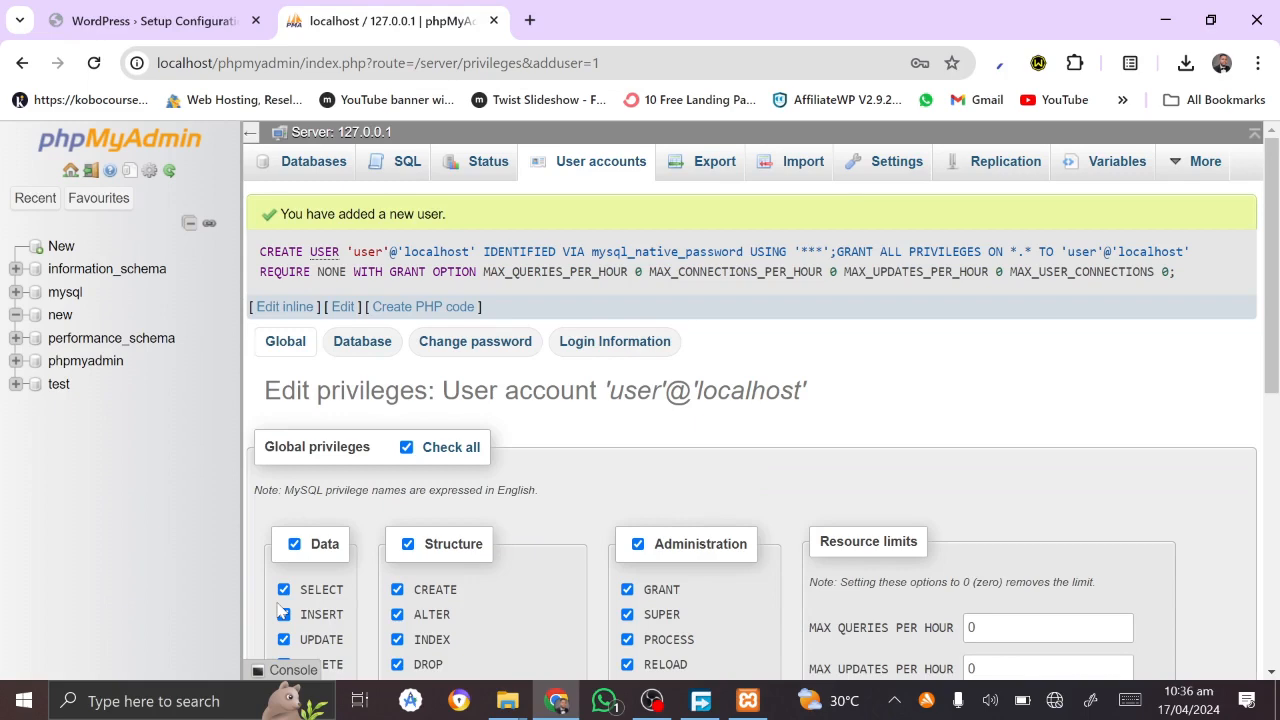
# Step: Enter database 'new', username 'user' and the pasted password, submit, then start the installation
pyautogui.click(130, 20)
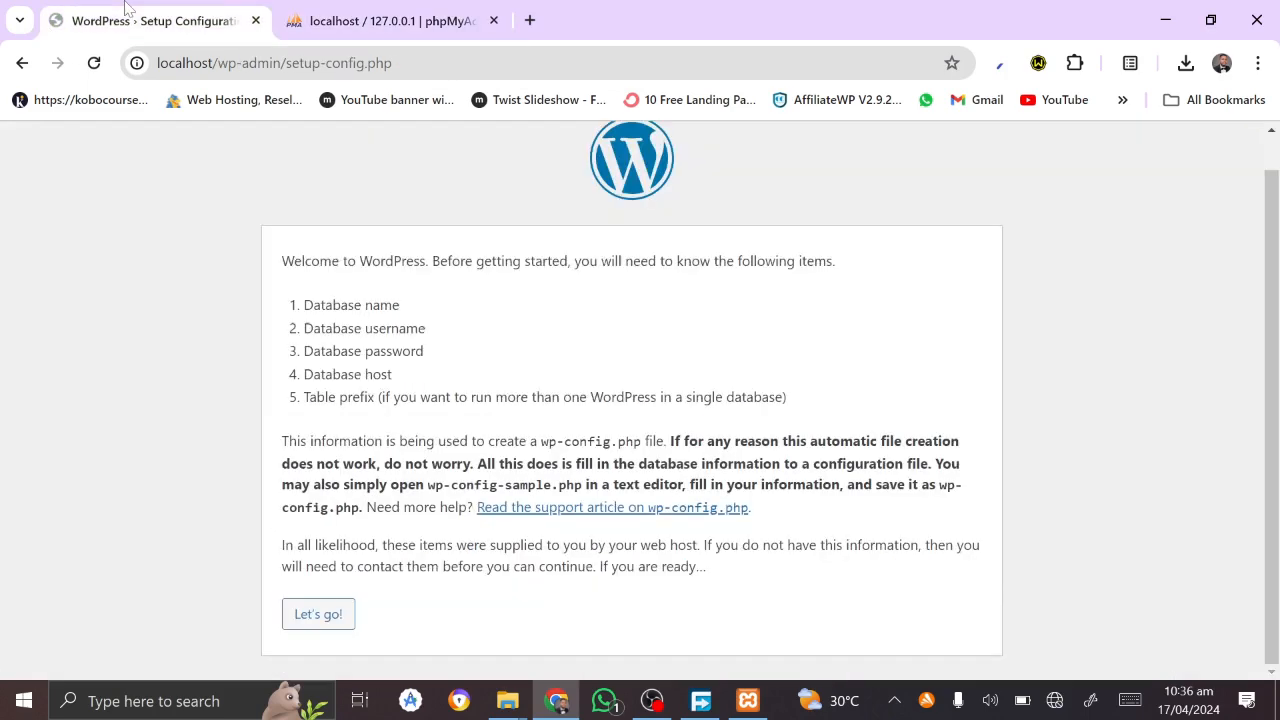
pyautogui.click(320, 625)
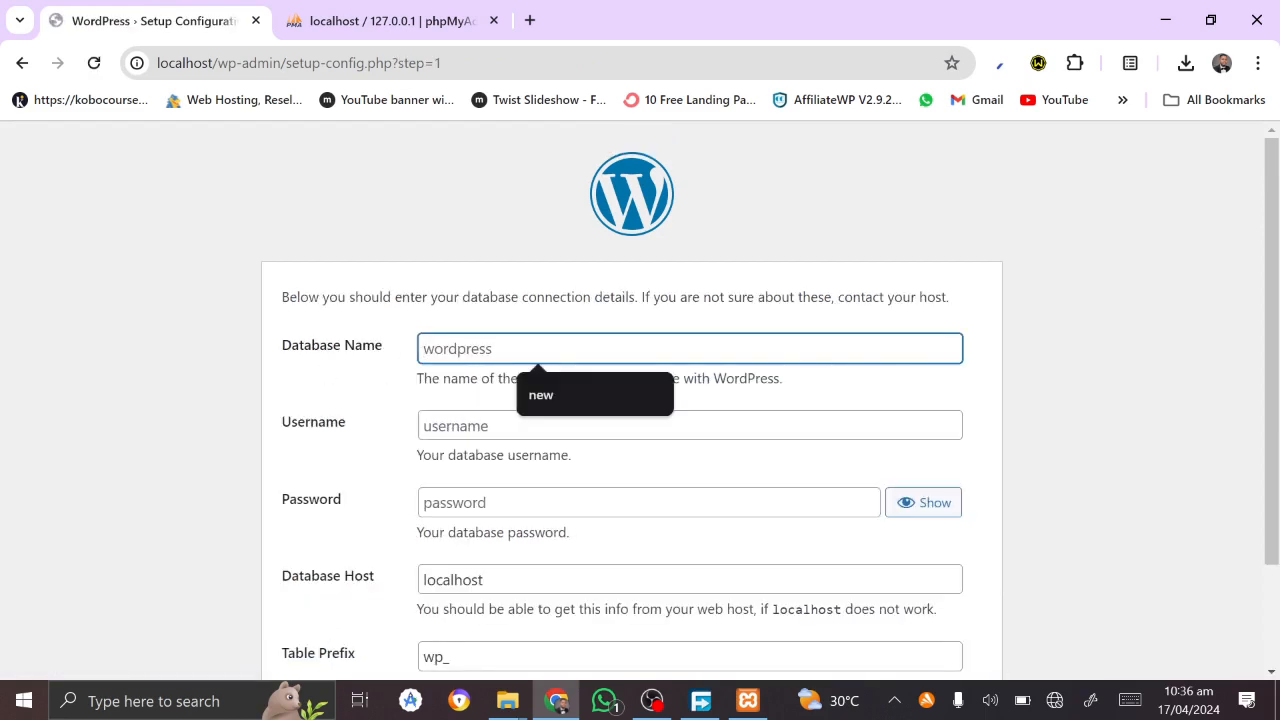
pyautogui.write('new')
pyautogui.press('Tab')
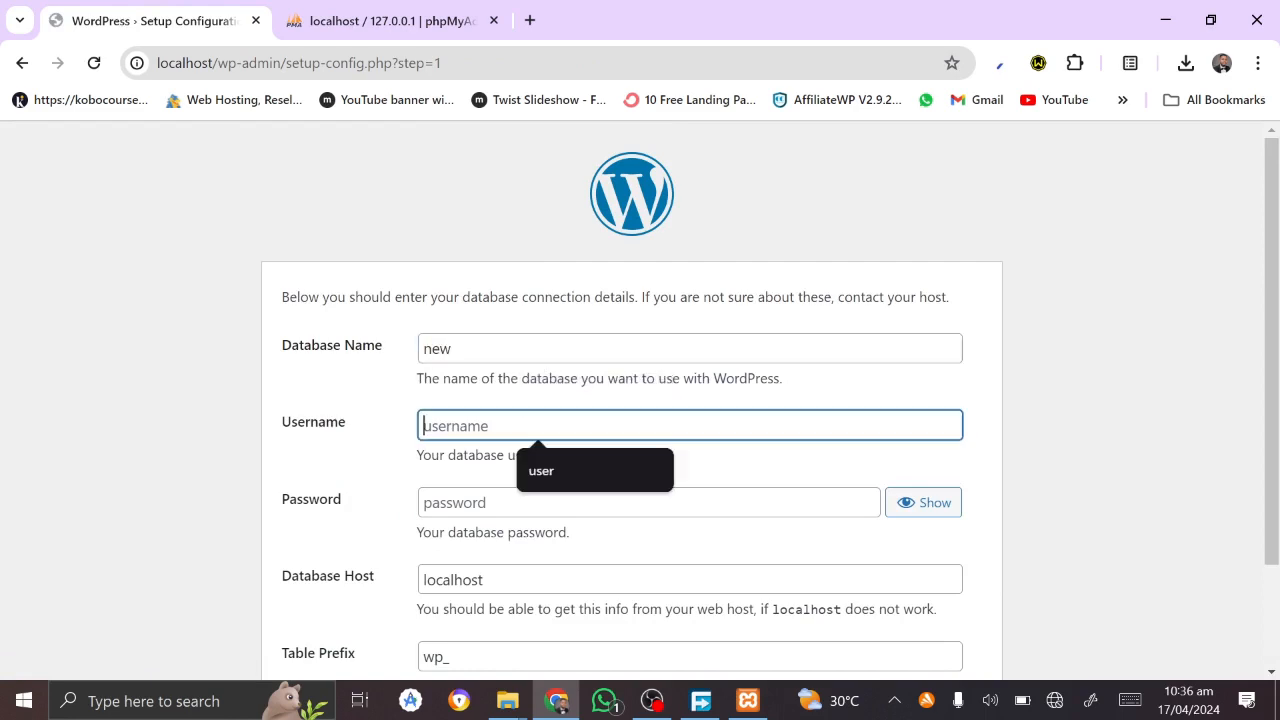
pyautogui.write('user')
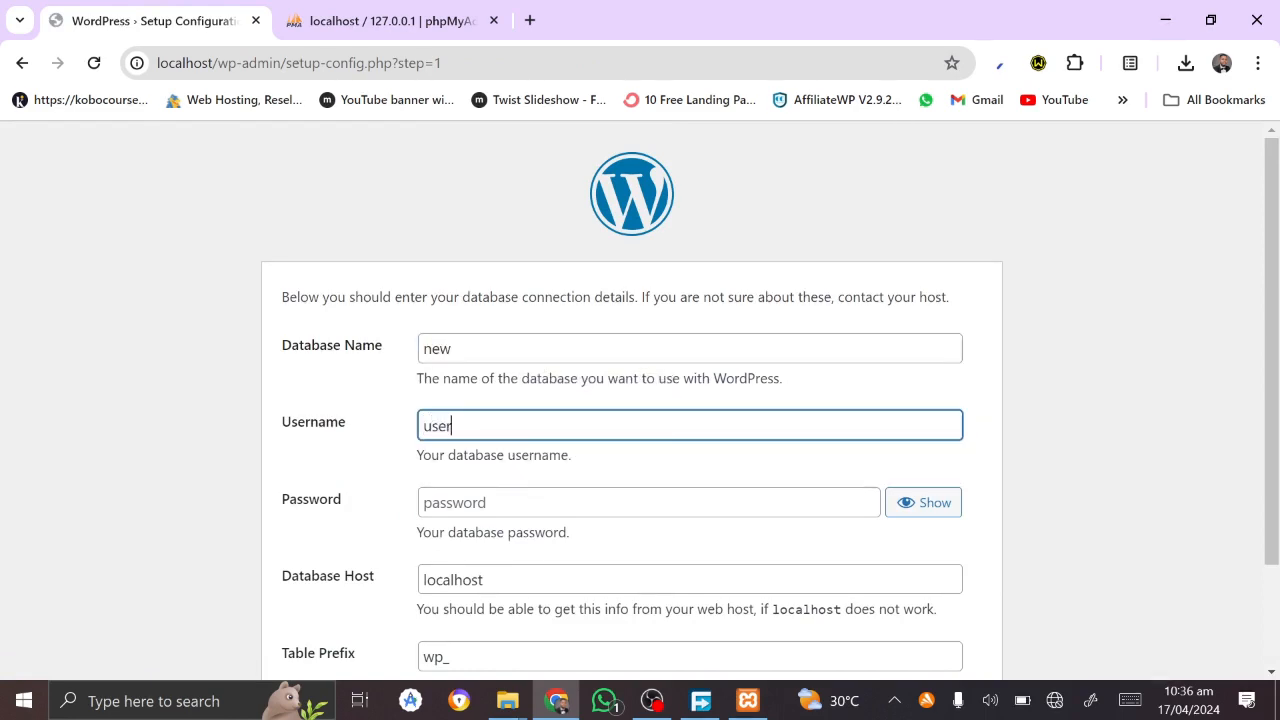
pyautogui.press('Tab')
pyautogui.hotkey('ctrl', 'v')
pyautogui.scroll(-1, 477, 503)
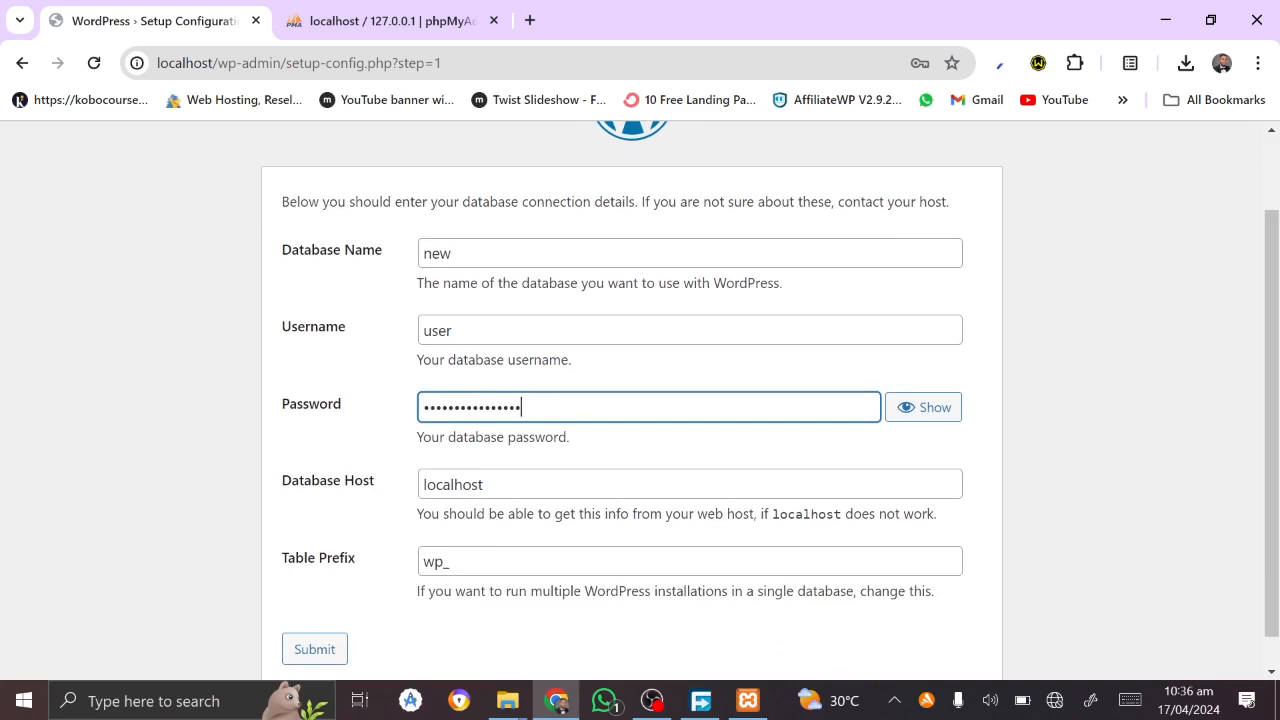
pyautogui.scroll(-1, 477, 510)
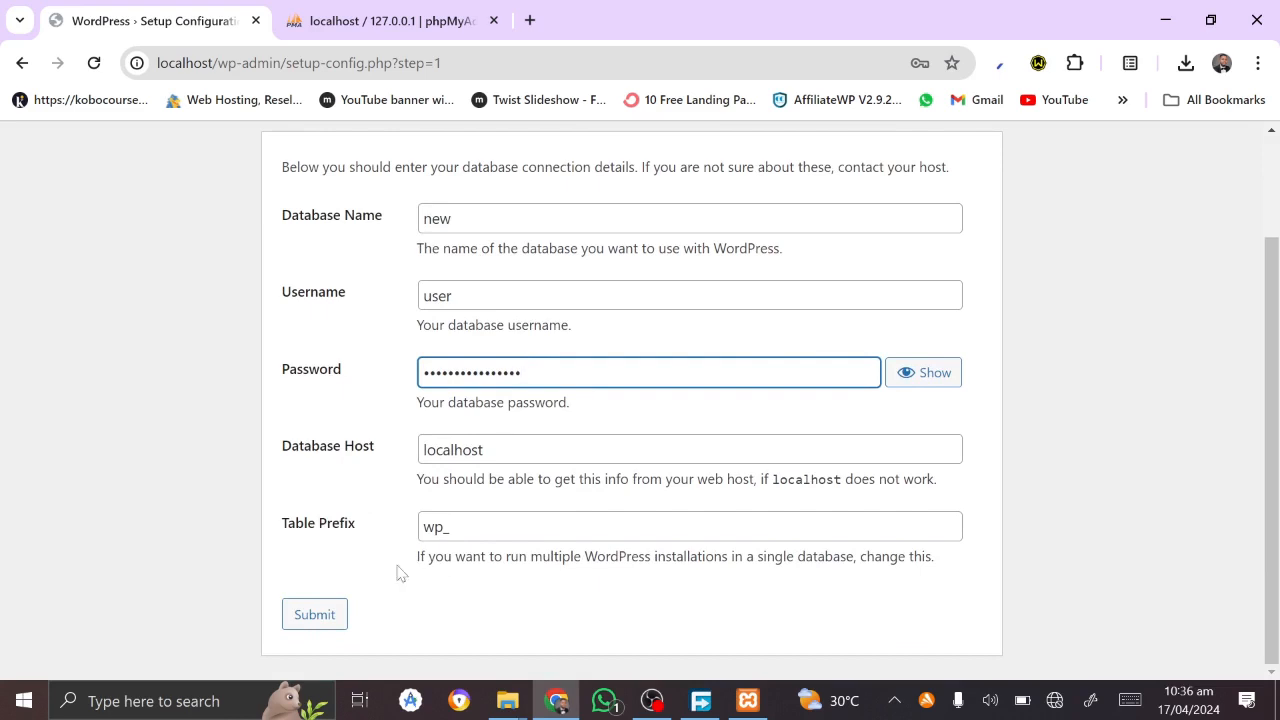
pyautogui.click(312, 625)
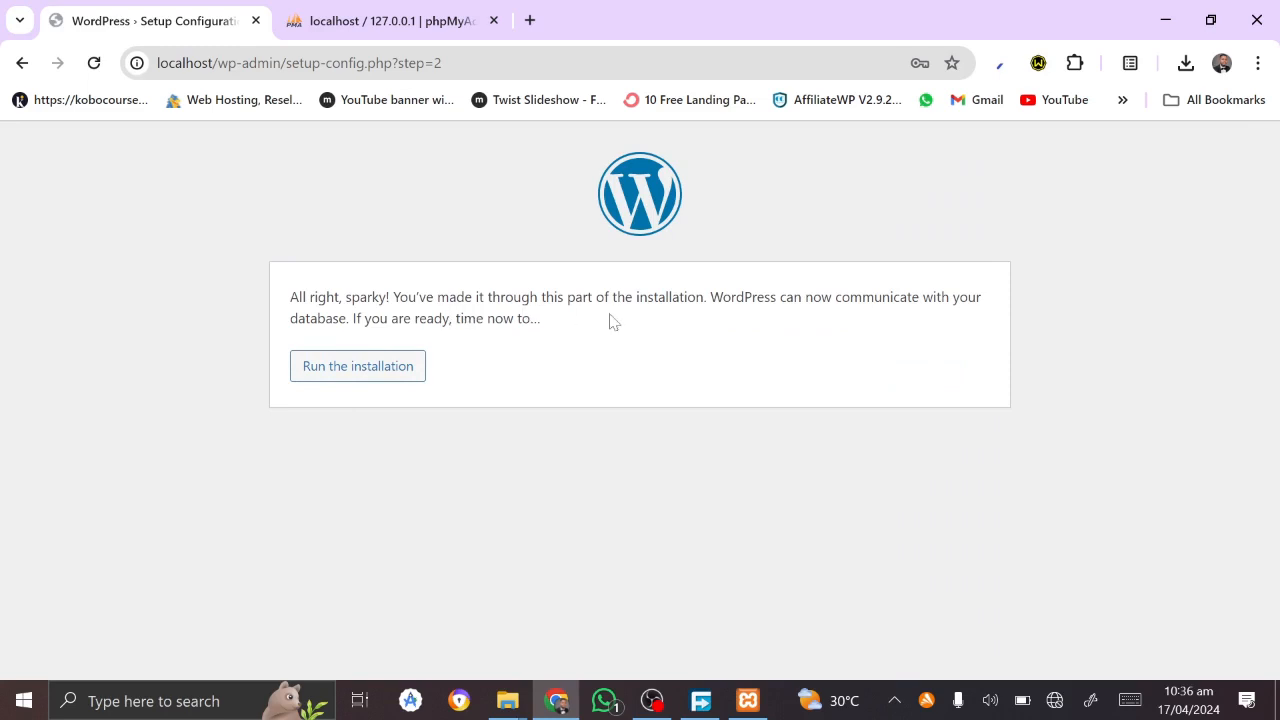
pyautogui.click(372, 386)
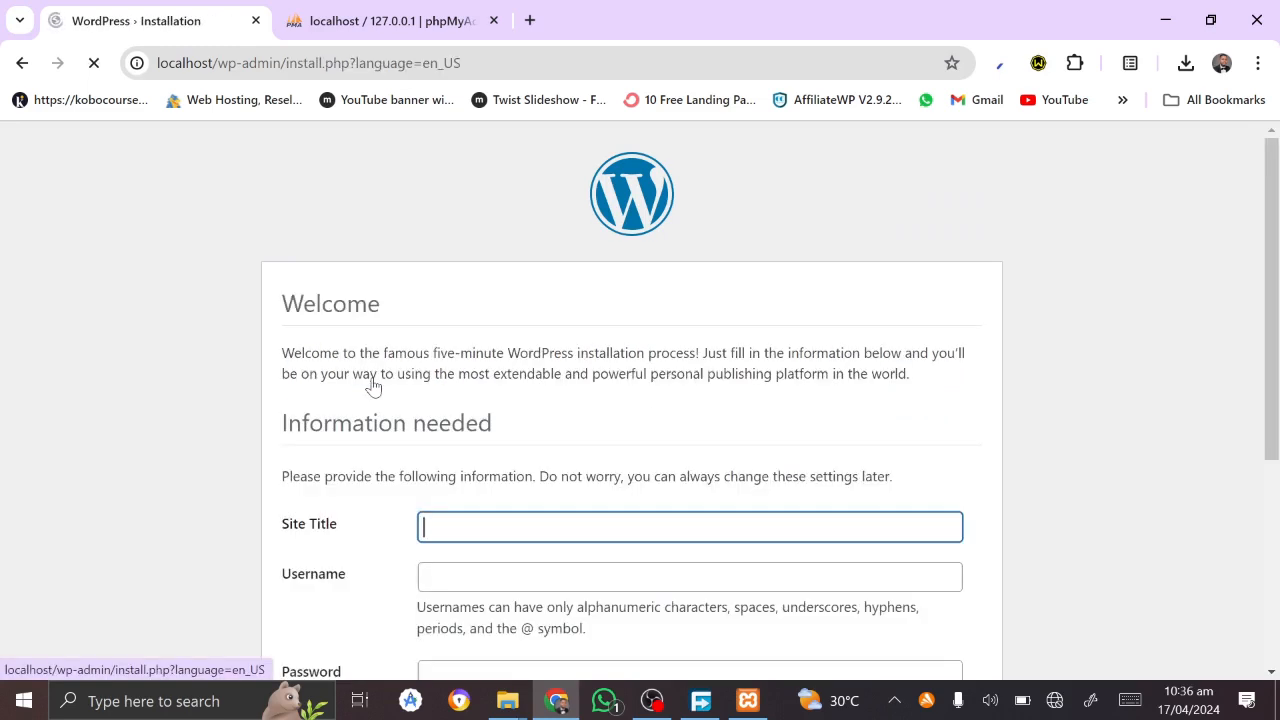
# Step: Set the site title to 'Ziflite' and the admin username to 'ziflite'
pyautogui.scroll(-2, 539, 455)
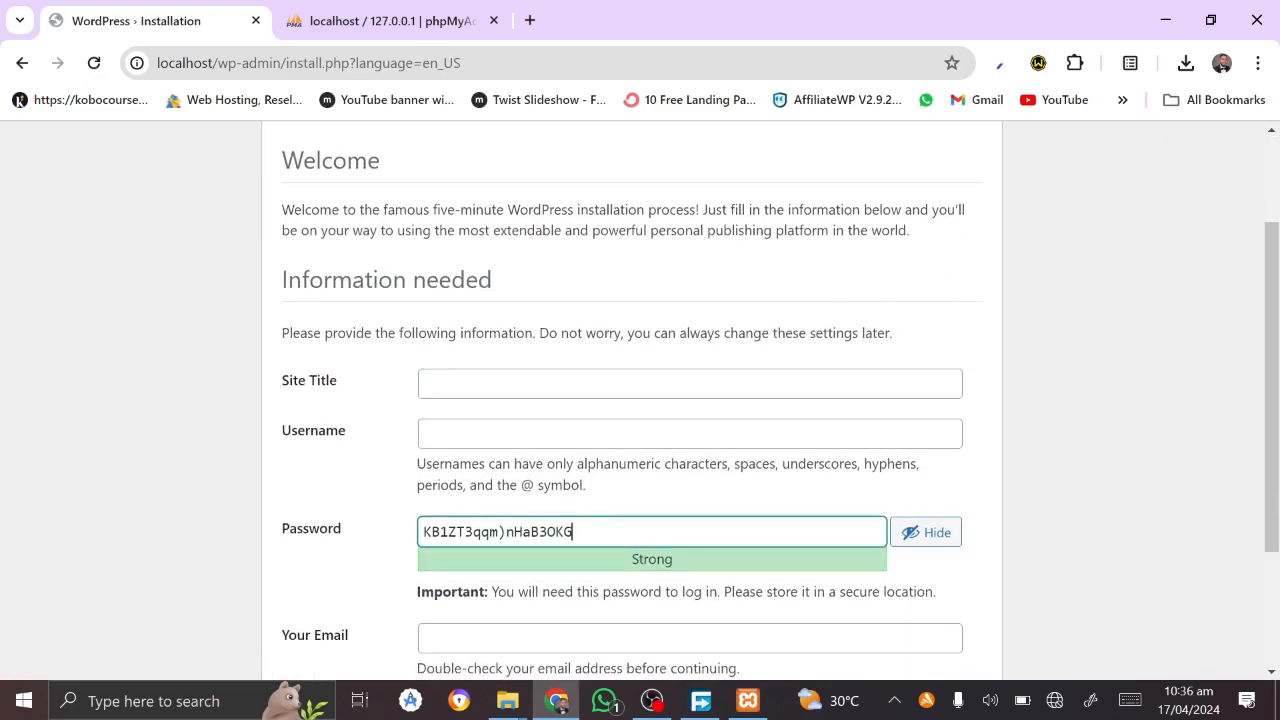
pyautogui.click(539, 385)
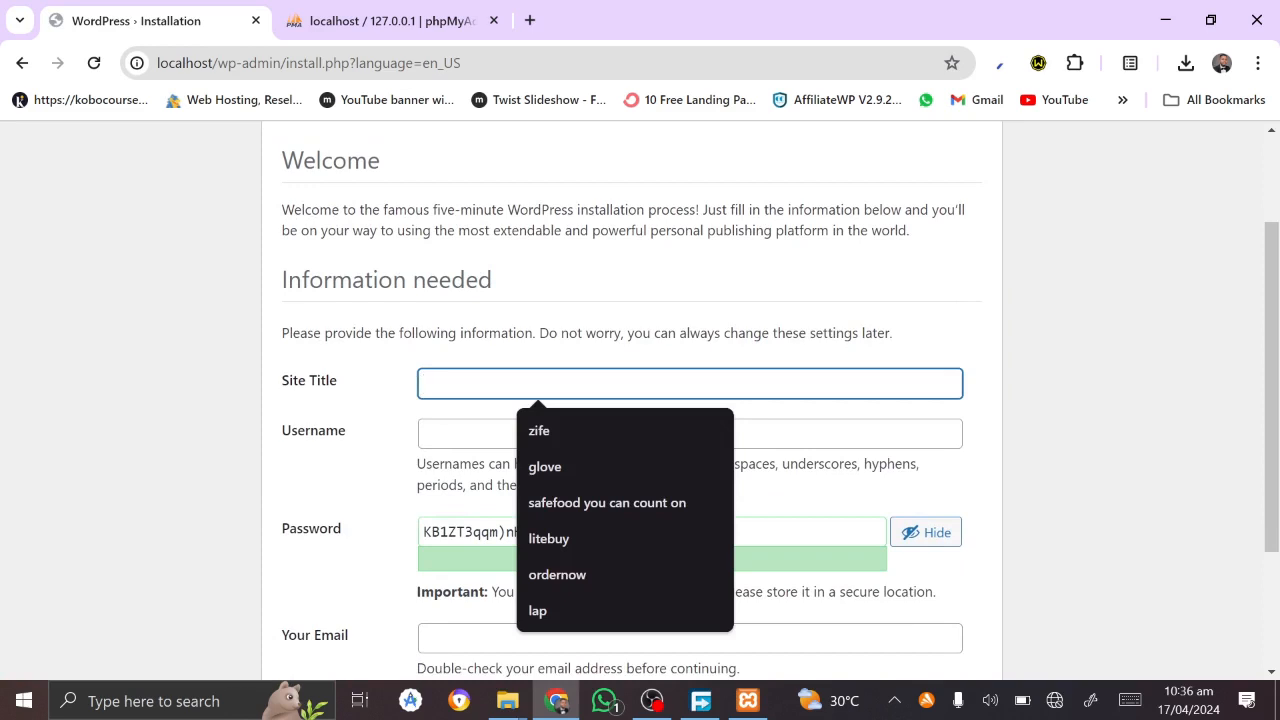
pyautogui.write('Ziflite')
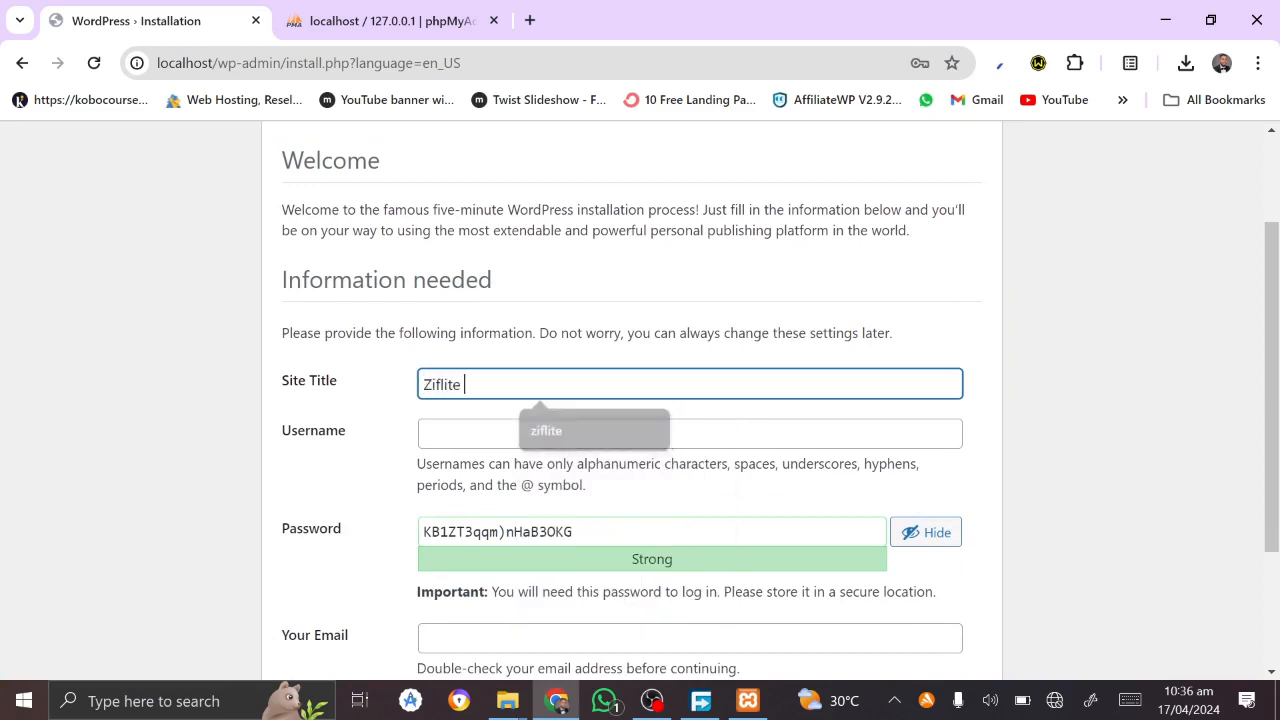
pyautogui.press('Tab')
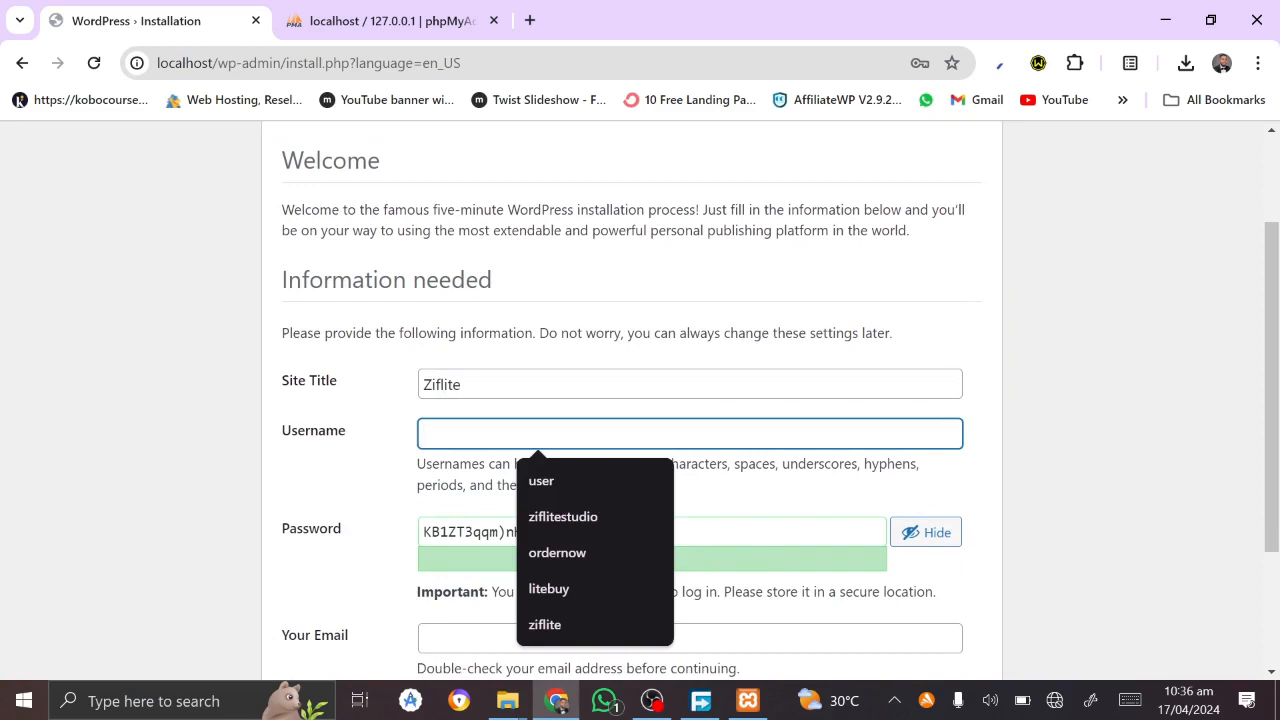
pyautogui.click(467, 385)
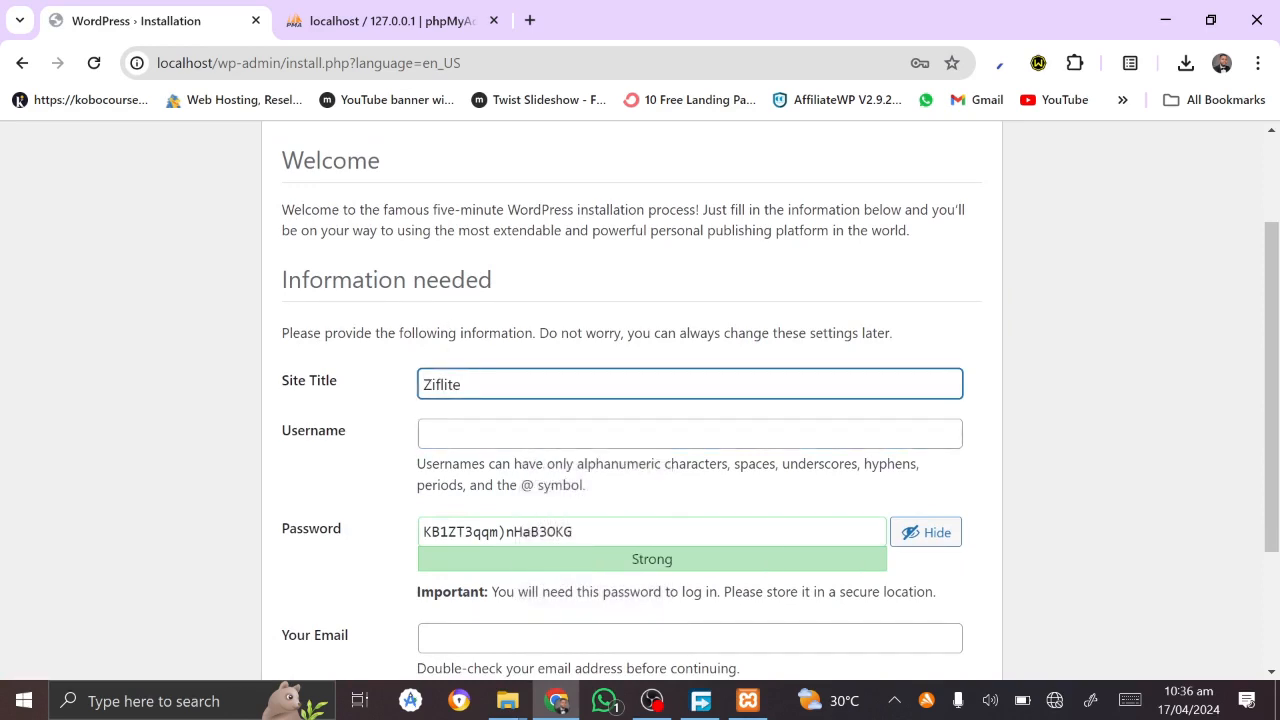
pyautogui.hotkey('ctrl', 'a')
pyautogui.hotkey('ctrl', 'c')
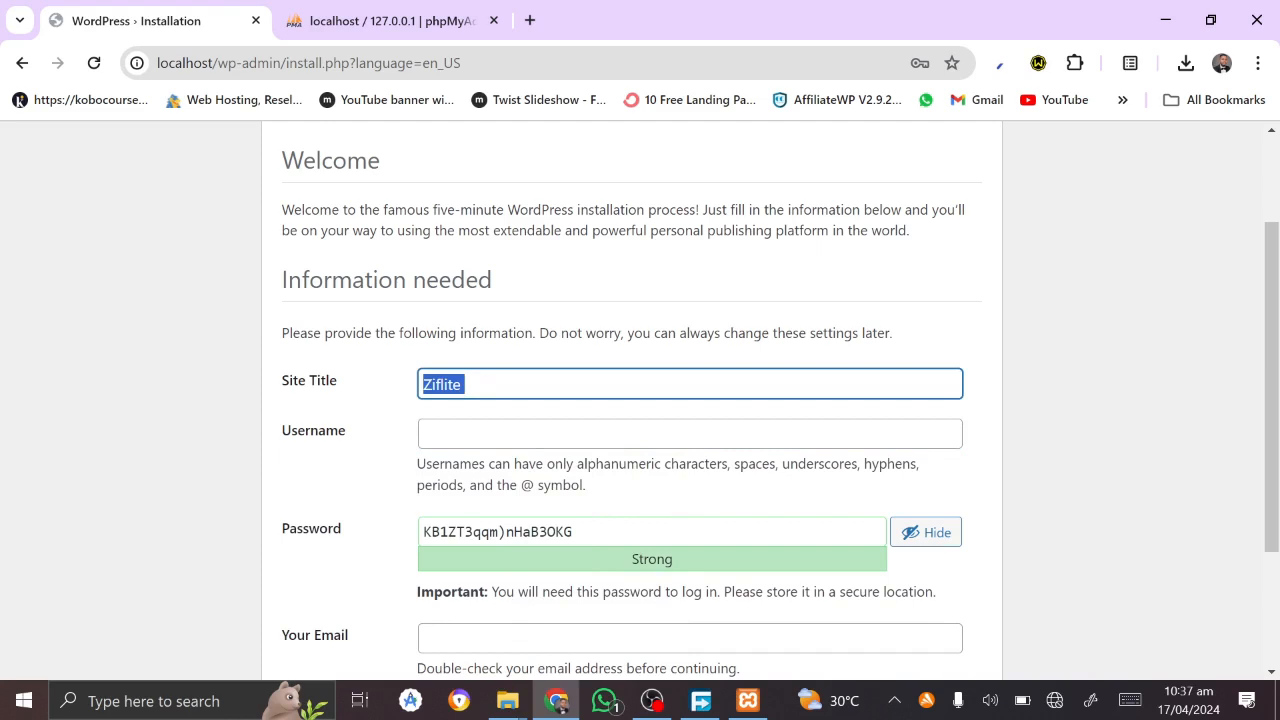
pyautogui.press('Tab')
pyautogui.hotkey('ctrl', 'v')
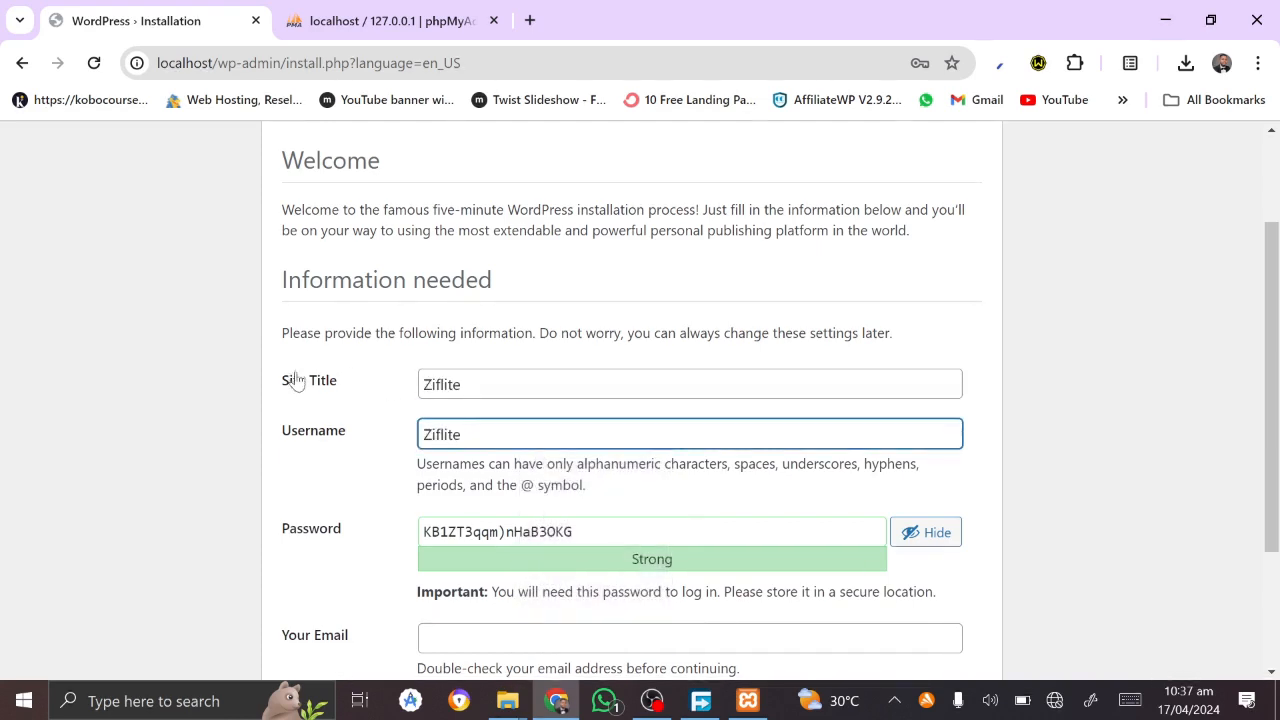
pyautogui.click(431, 434)
pyautogui.press('BackSpace')
pyautogui.write('z')
# Step: Keep the generated admin password unchanged and select it for copying
pyautogui.scroll(-1, 540, 557)
pyautogui.click(573, 438)
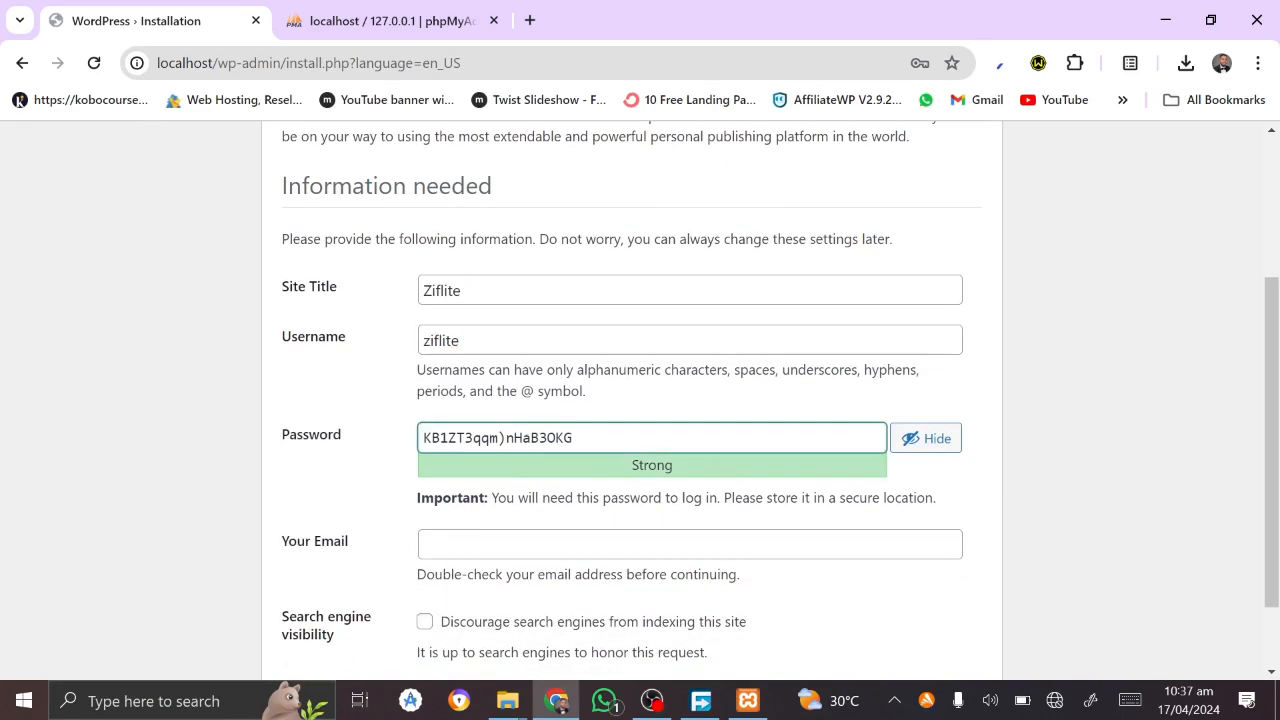
pyautogui.hotkey('ctrl', 'a')
pyautogui.write('m')
pyautogui.press('BackSpace')
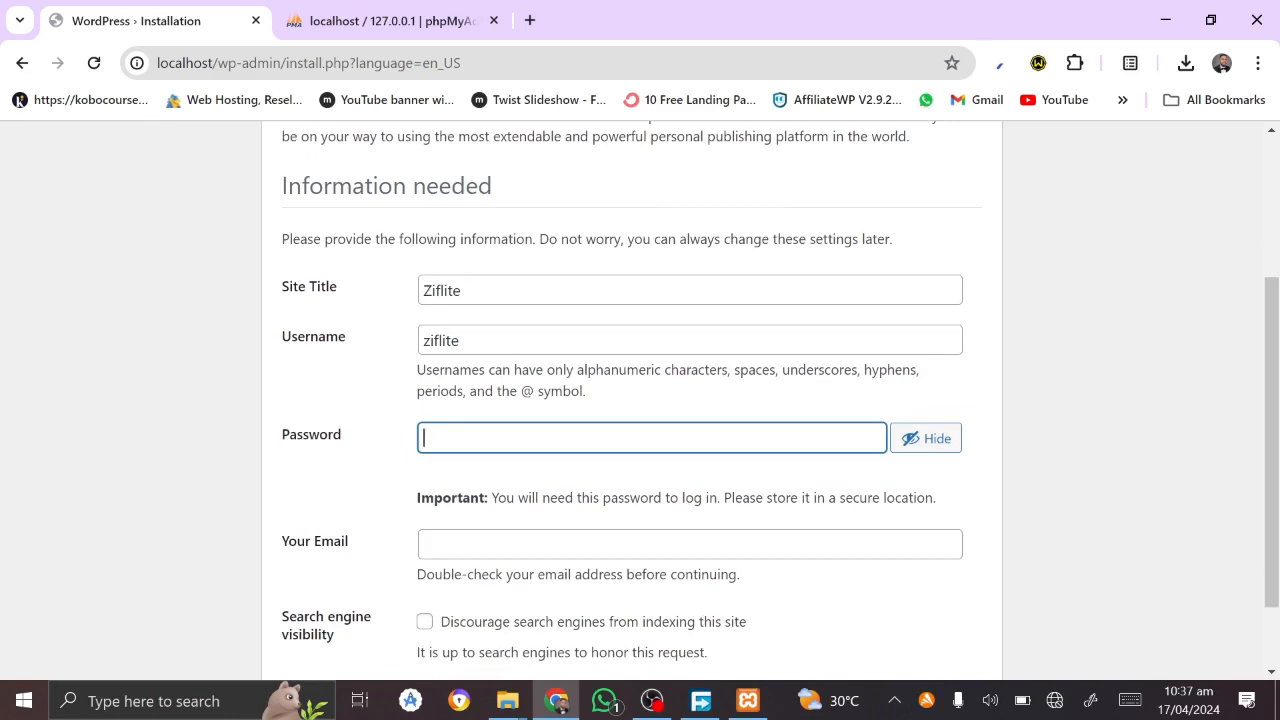
pyautogui.hotkey('ctrl', 'z')
pyautogui.hotkey('ctrl', 'z')
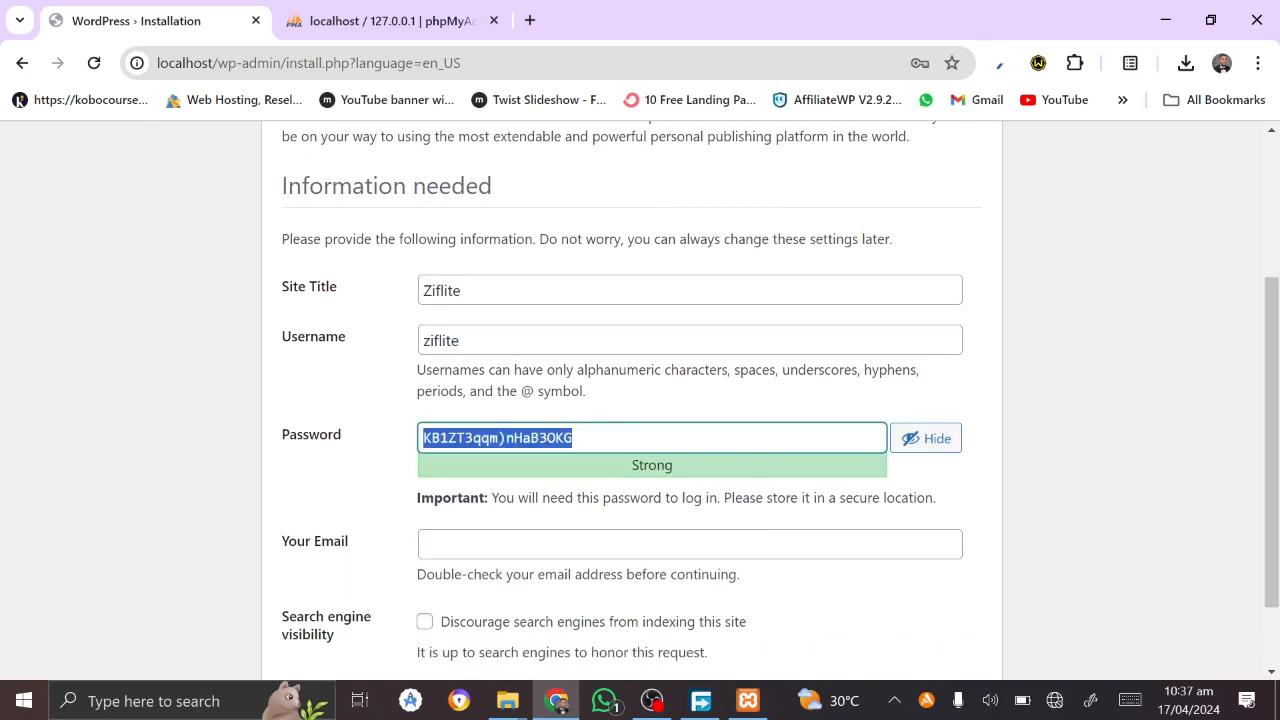
pyautogui.press('Right')
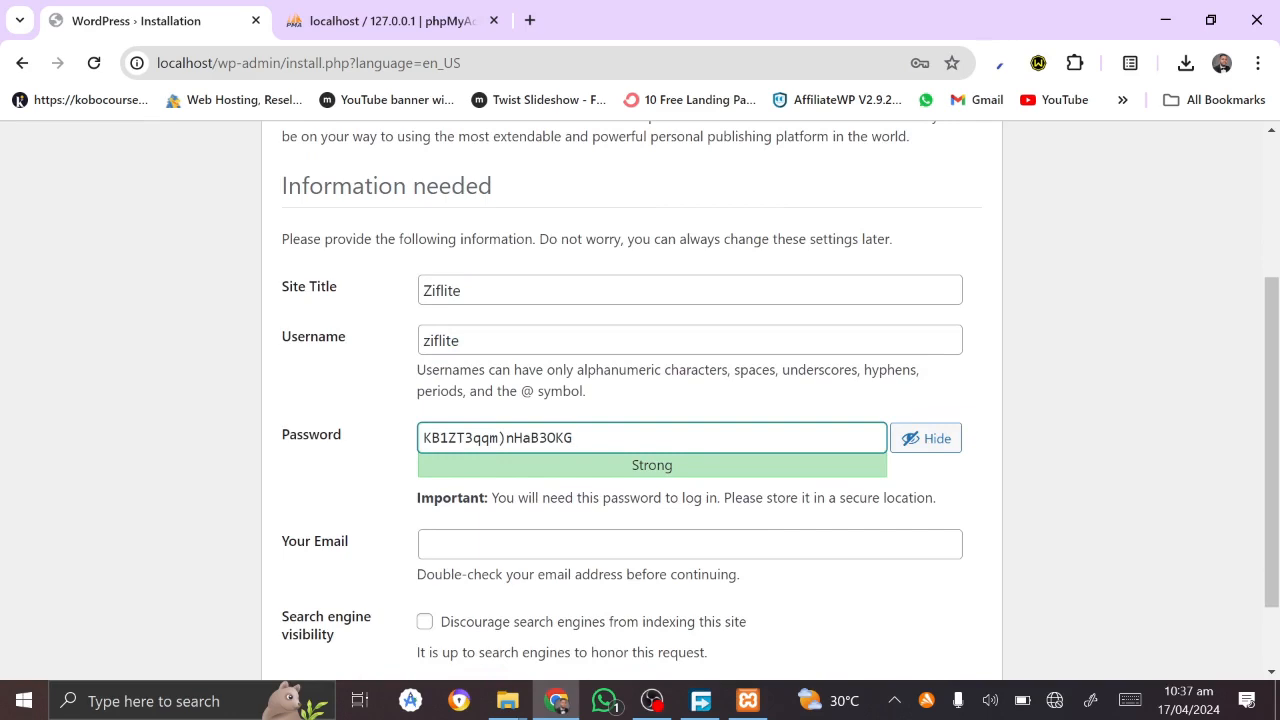
pyautogui.hotkey('ctrl', 'a')
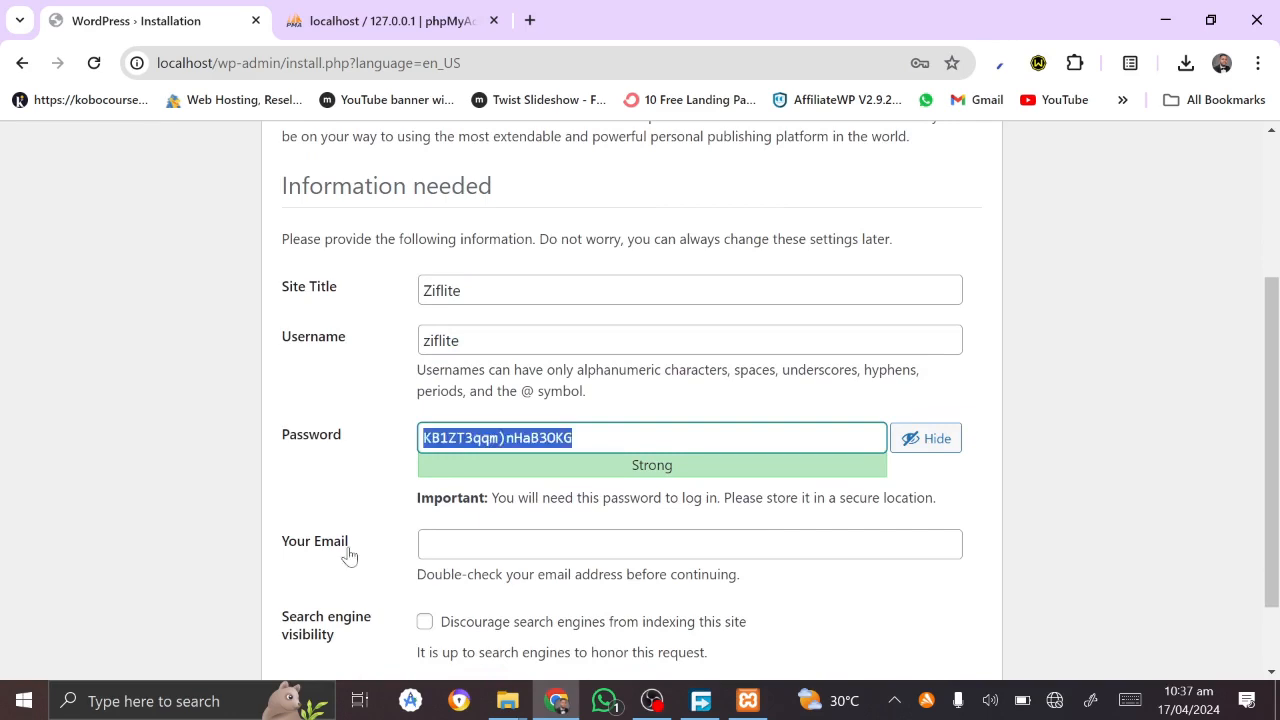
# Step: Fill in the admin email, discourage search engine indexing, and install WordPress
pyautogui.scroll(-1, 349, 555)
pyautogui.click(497, 447)
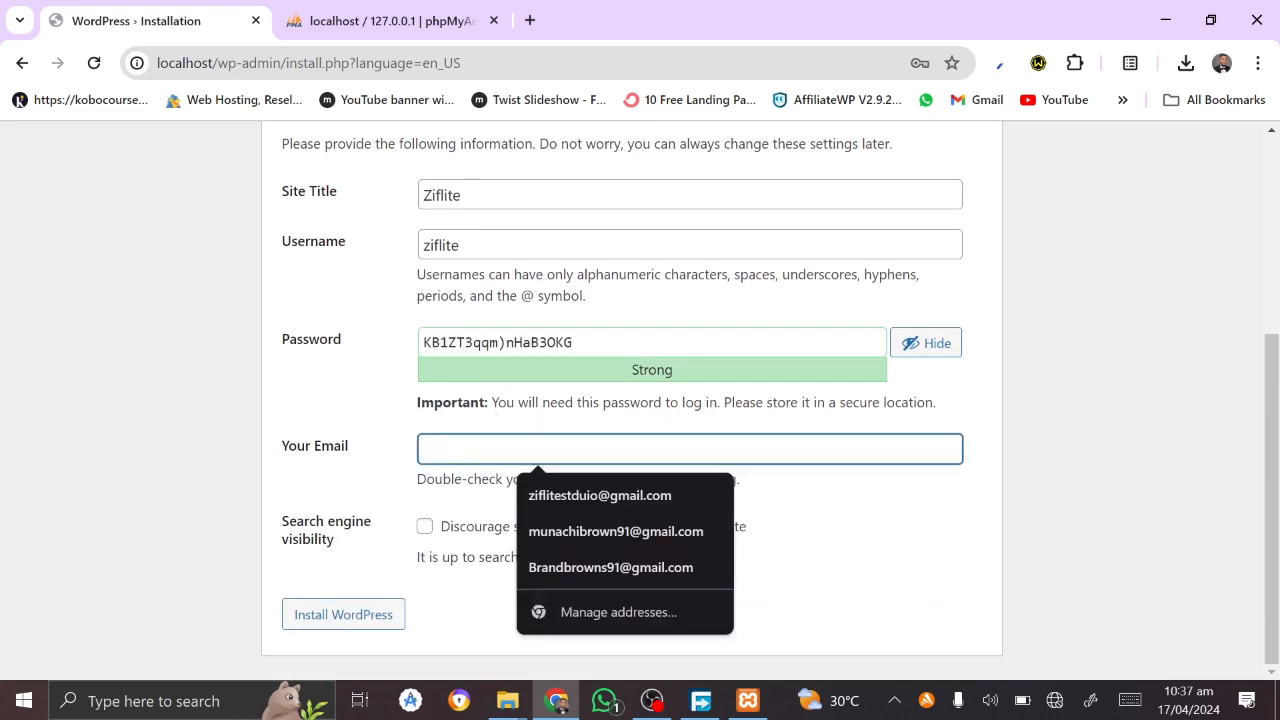
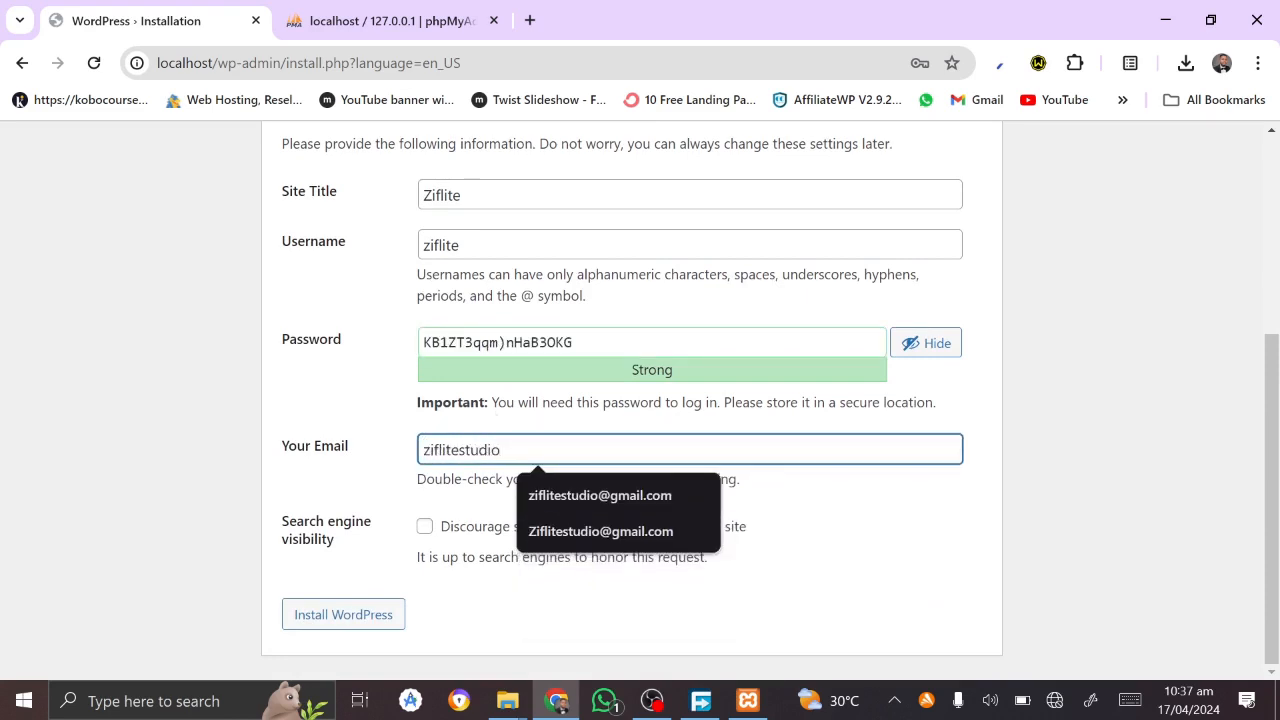
pyautogui.click(603, 496)
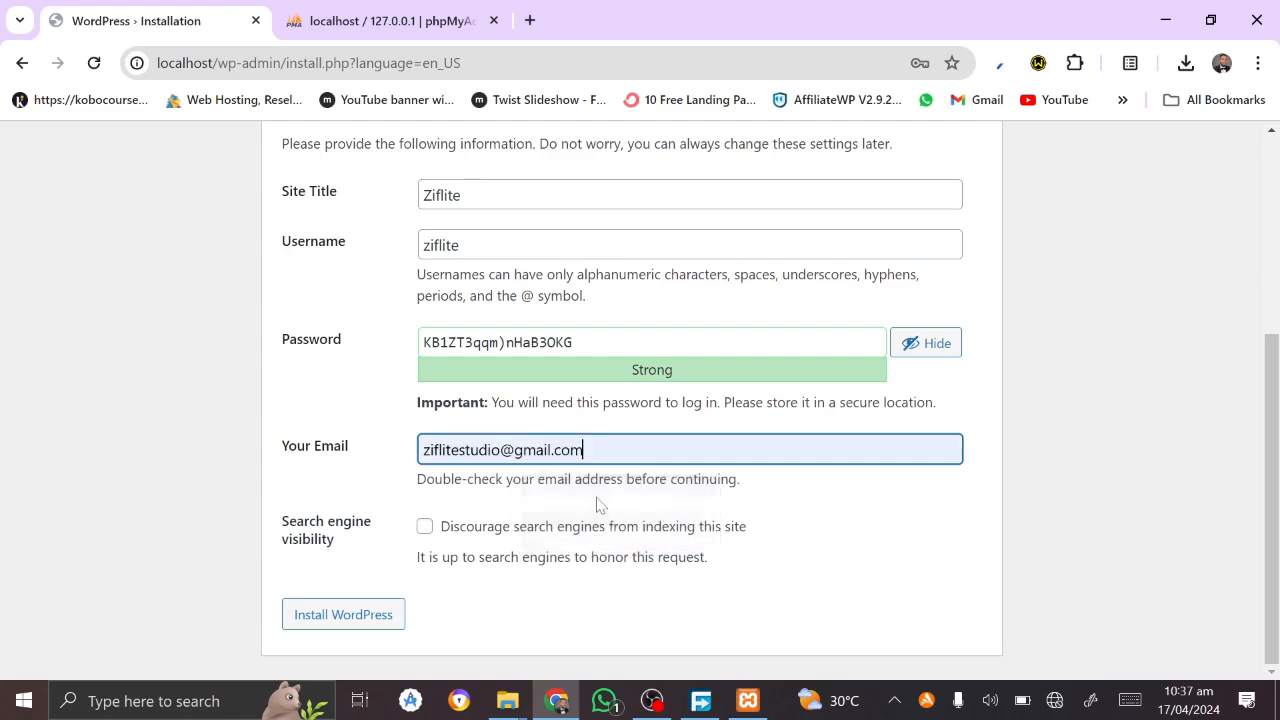
pyautogui.click(427, 533)
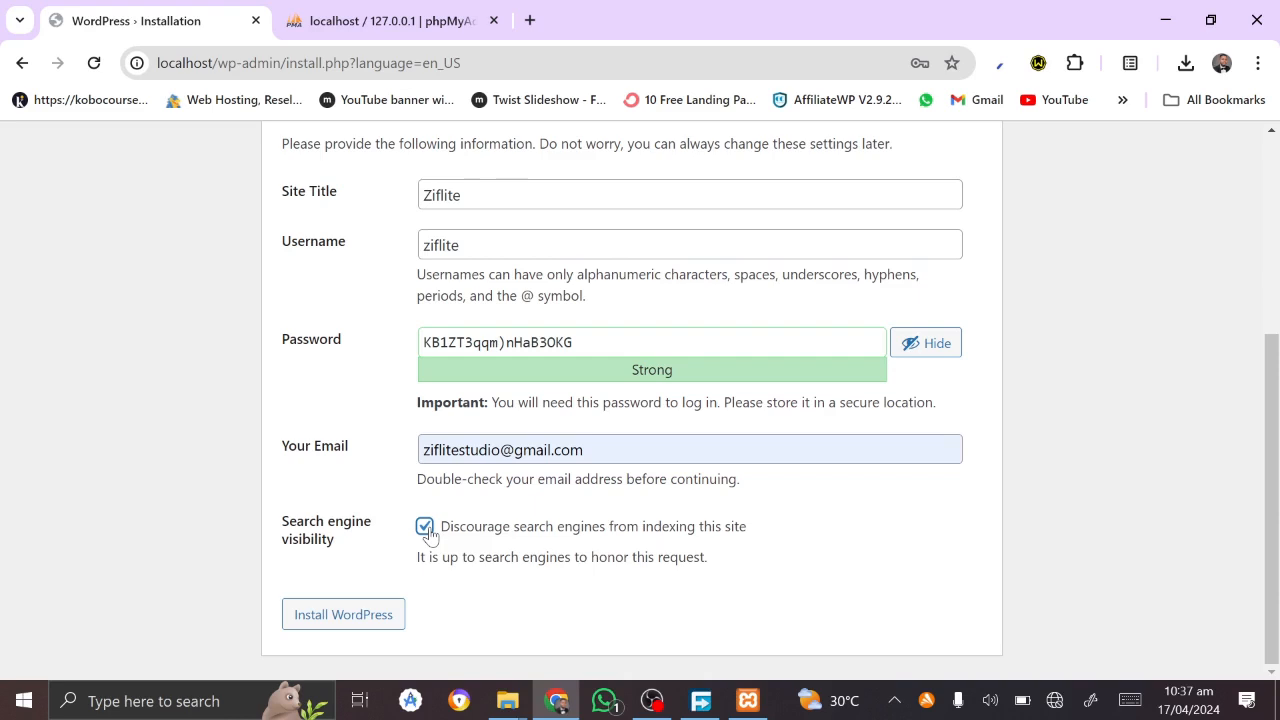
pyautogui.click(346, 618)
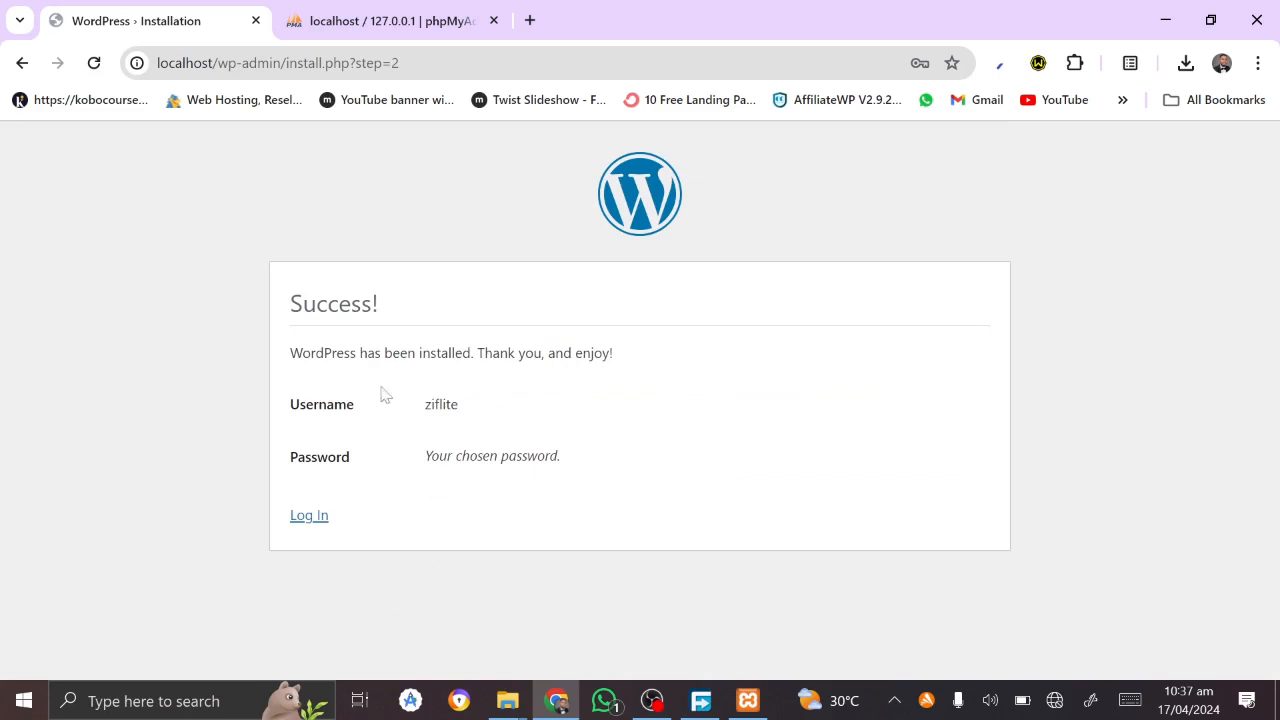
# Step: Log in as 'ziflite' with the saved password to reach the localhost wp-admin Dashboard
pyautogui.click(307, 518)
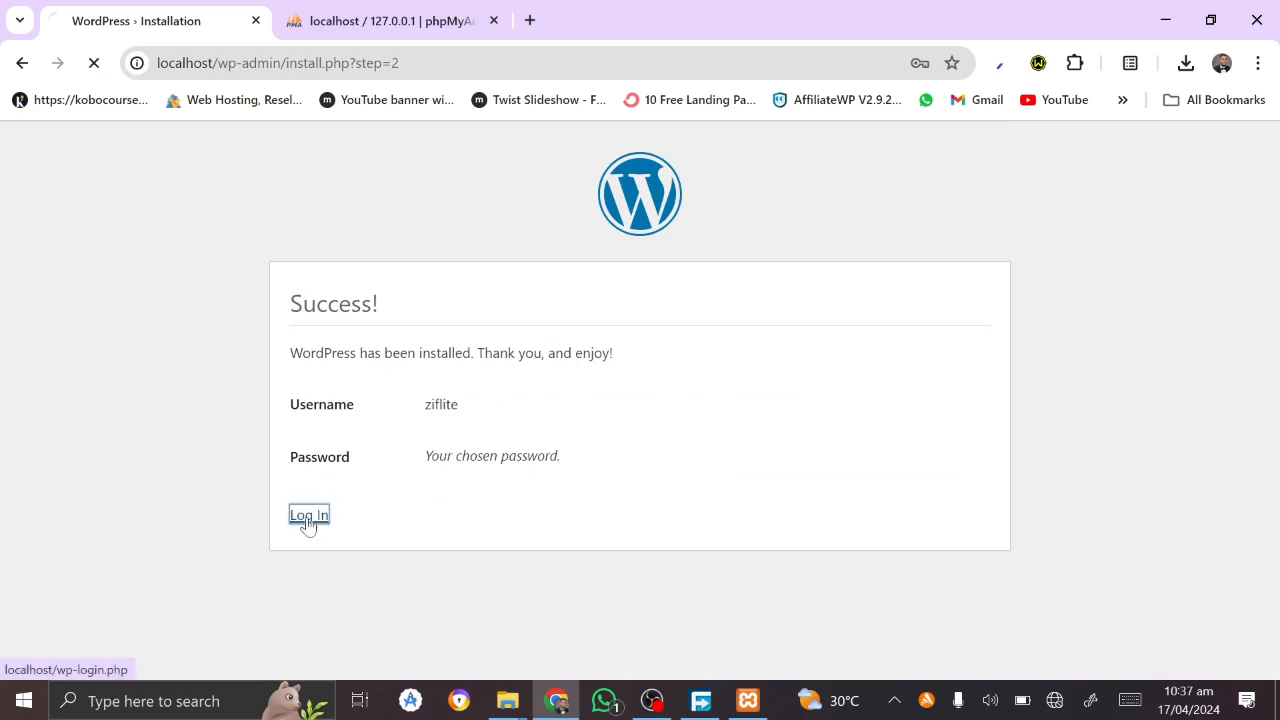
pyautogui.press('Tab')
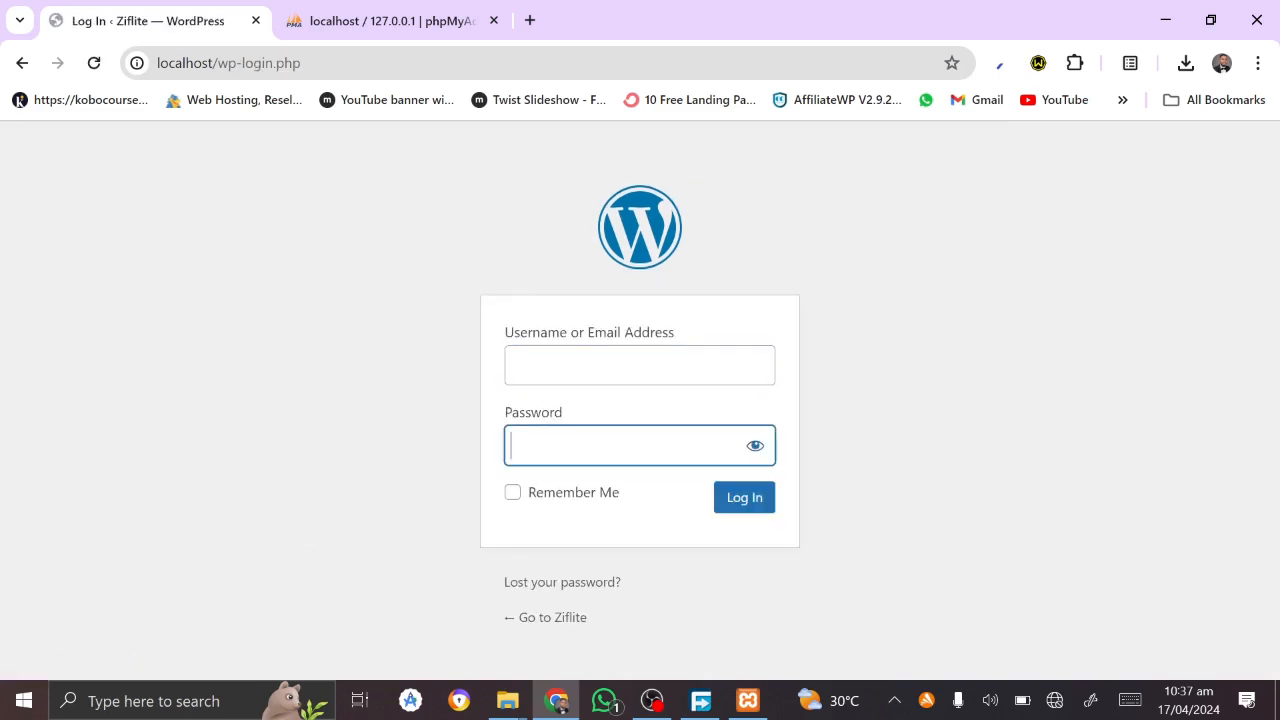
pyautogui.hotkey('ctrl', 'v')
pyautogui.click(585, 368)
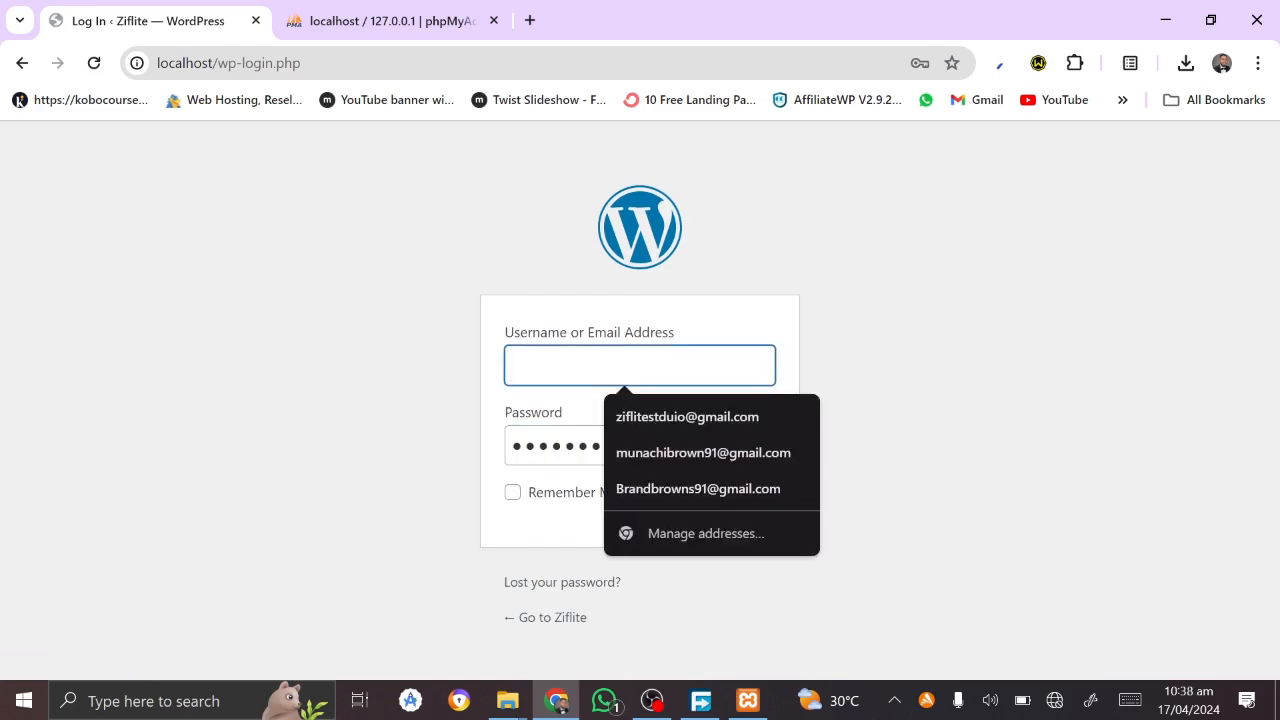
pyautogui.write('zifl')
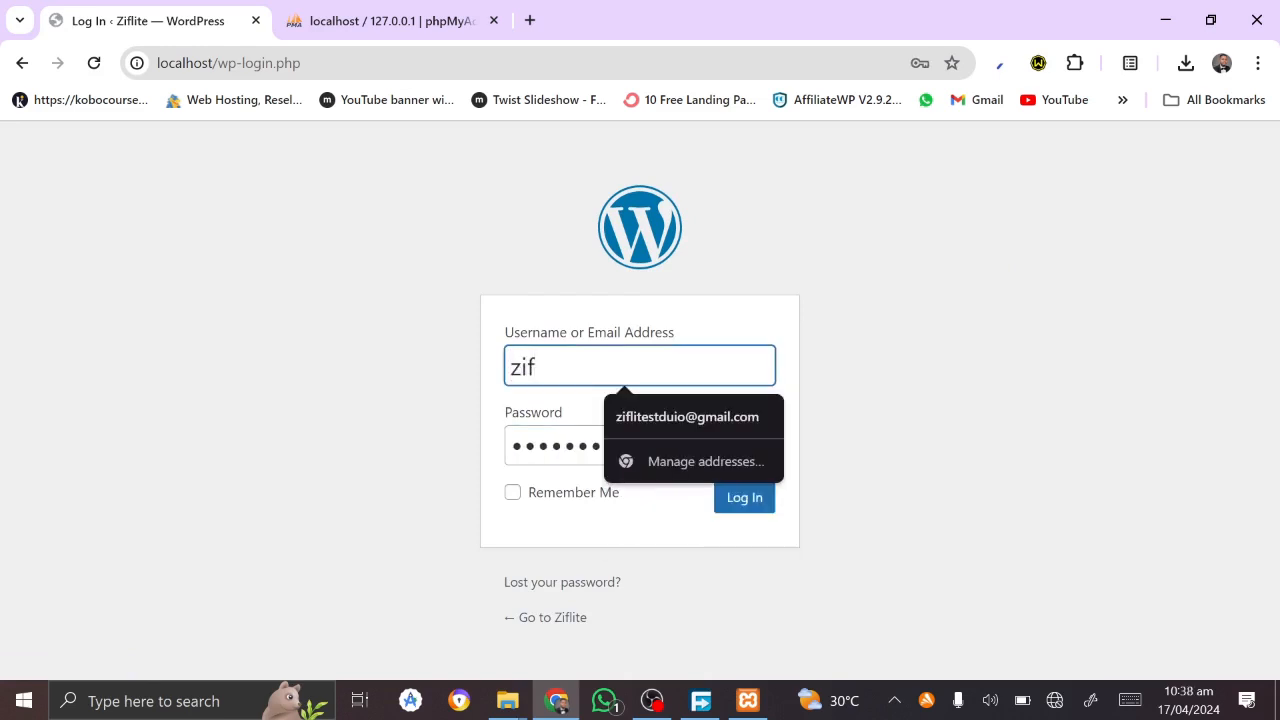
pyautogui.write('ite')
pyautogui.click(757, 508)
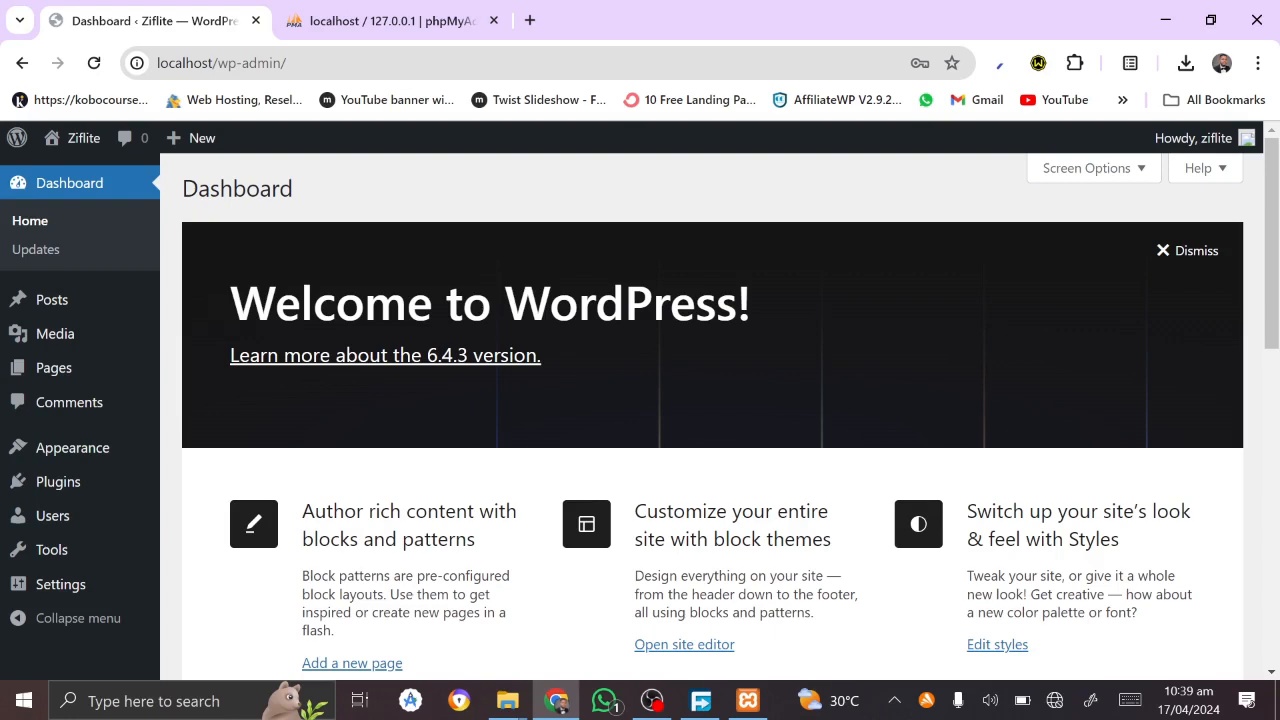
# Step: Load the vidansolutions.com homepage in a new tab, trimming wp-admin from the suggested address
pyautogui.click(530, 18)
pyautogui.write('vi')
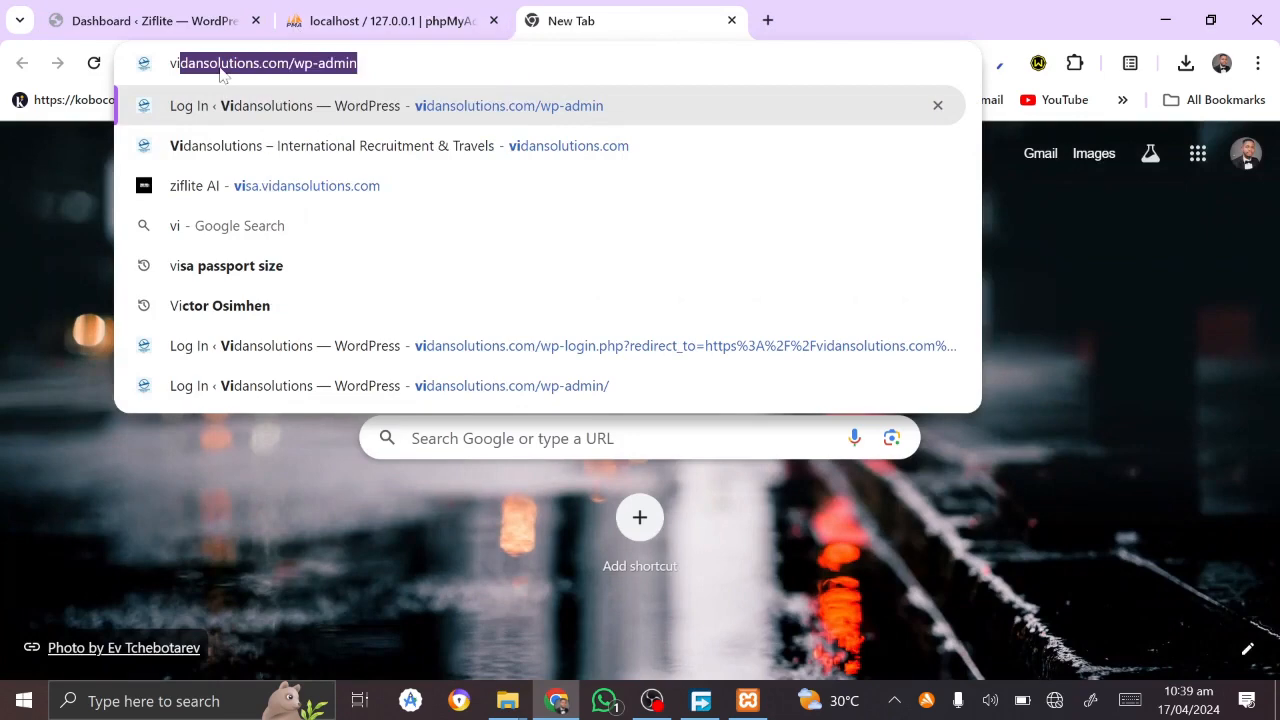
pyautogui.click(219, 63)
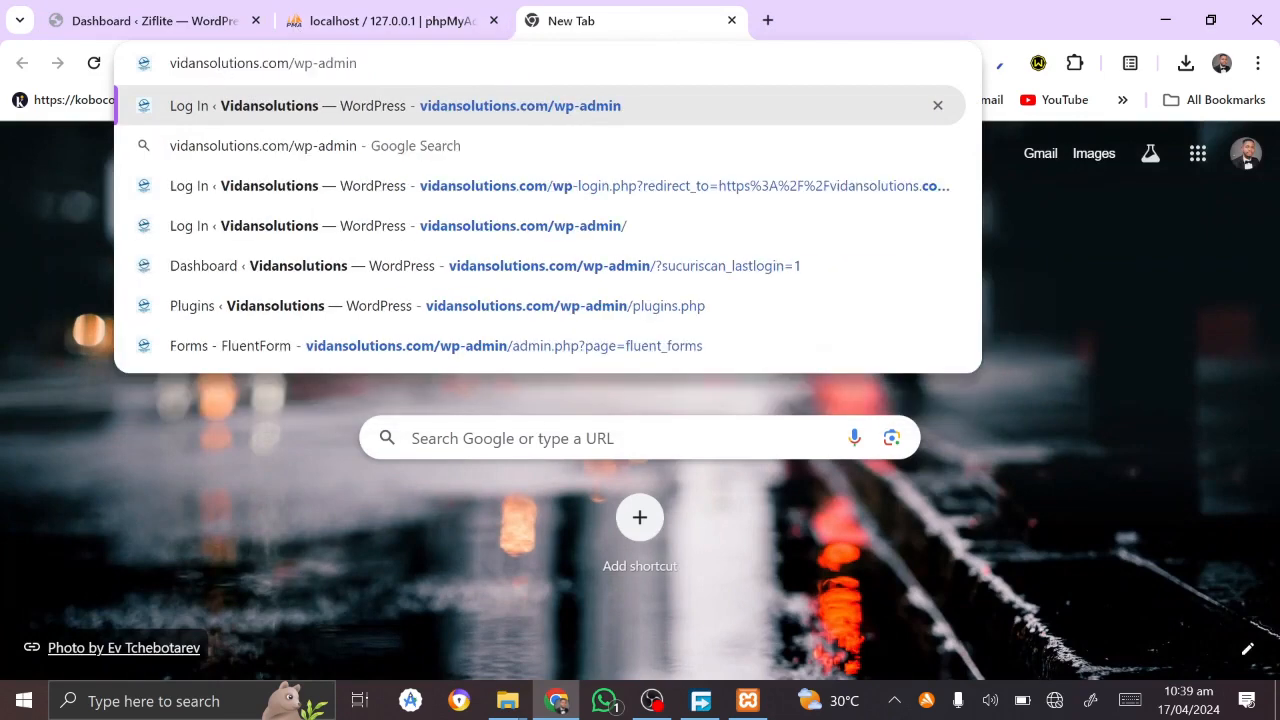
pyautogui.hotkey('shift', 'End')
pyautogui.press('Delete')
pyautogui.press('Return')
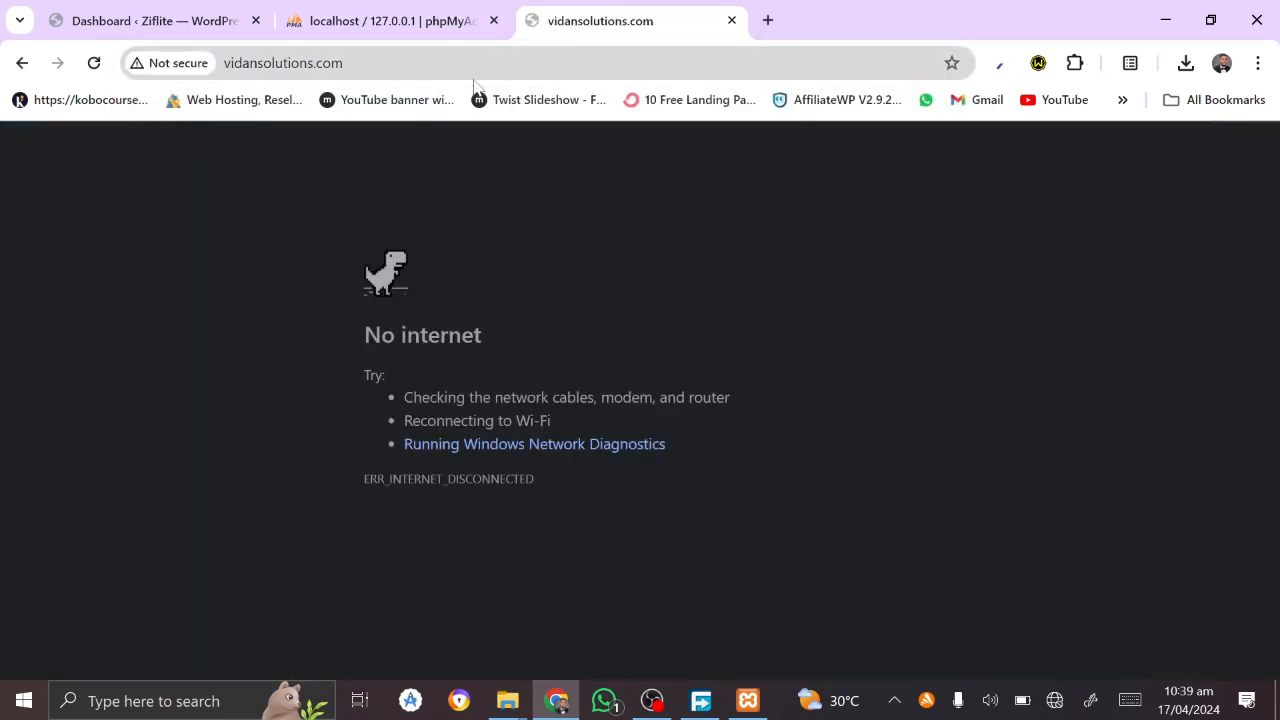
# Step: Connect to the Infinix SMART 7 PLUS Wi-Fi network
pyautogui.click(1066, 706)
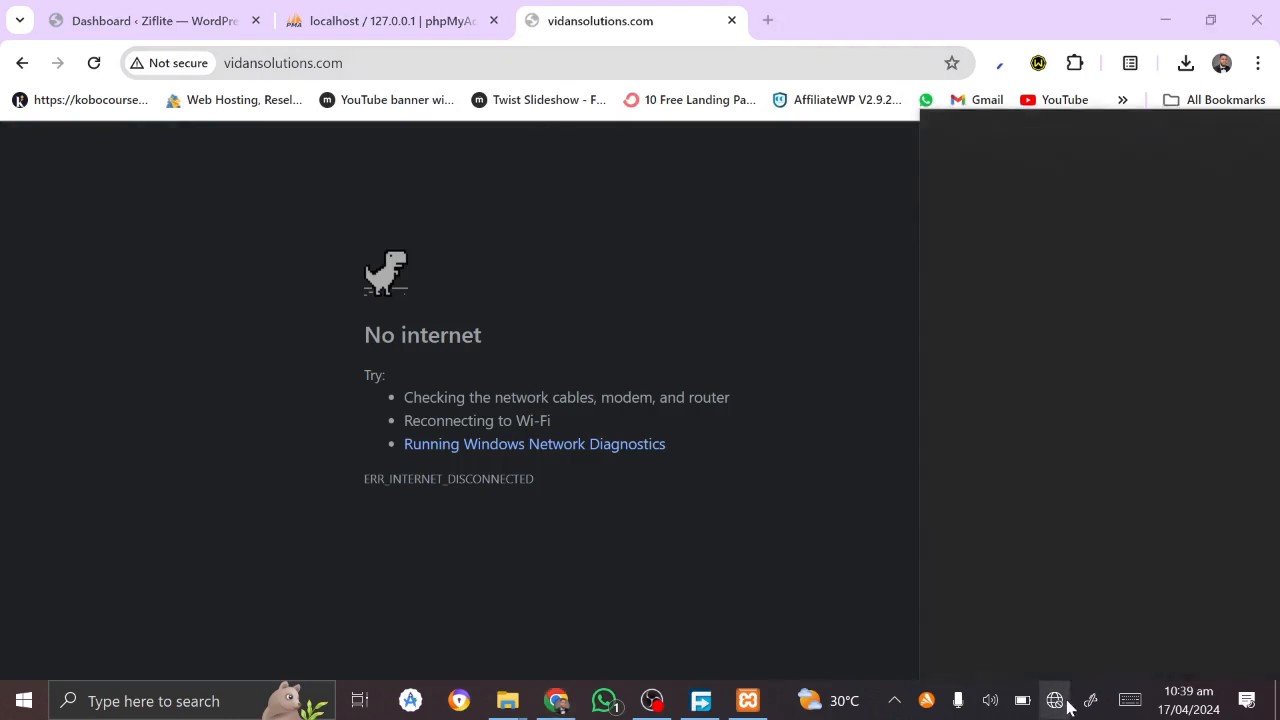
pyautogui.click(1023, 148)
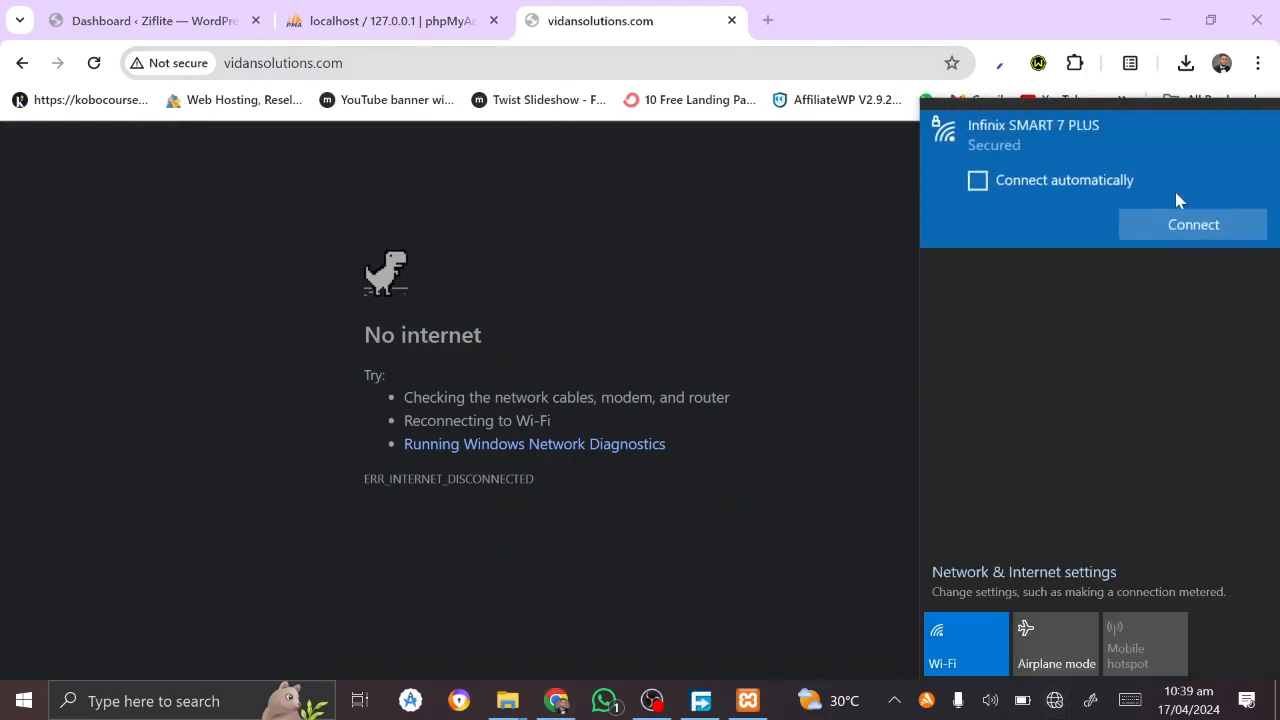
pyautogui.click(1190, 226)
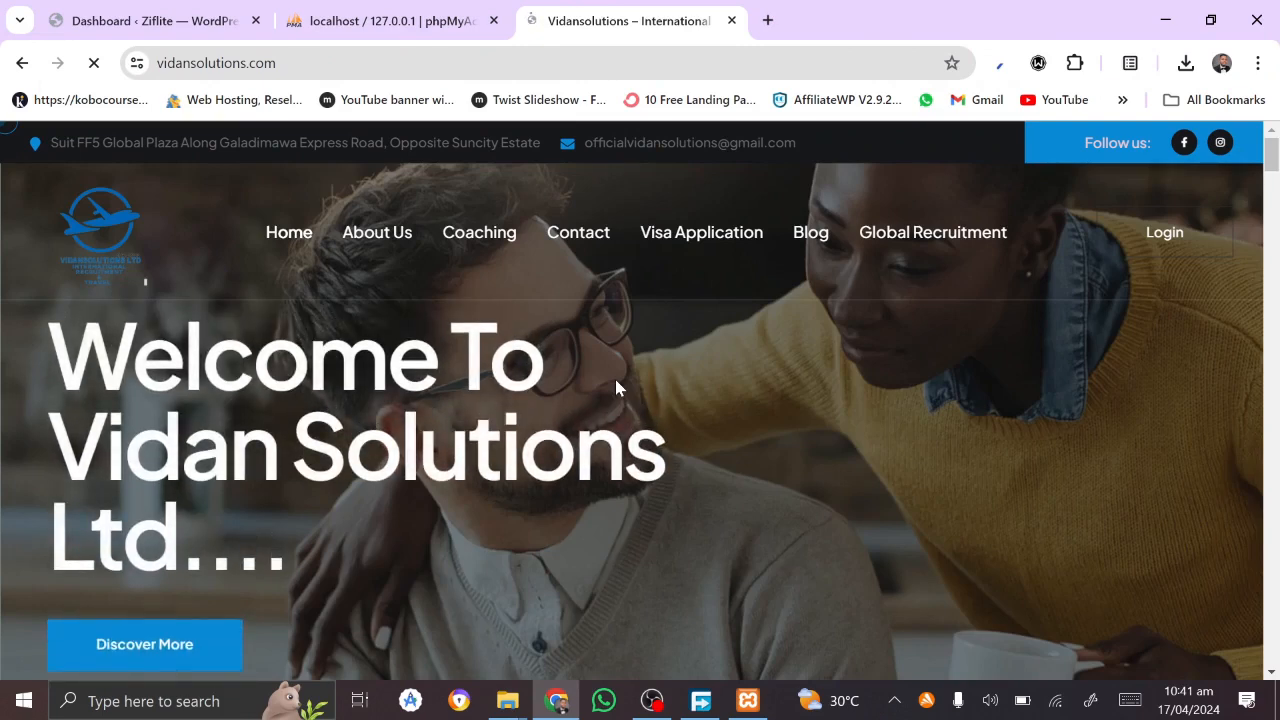
pyautogui.scroll(-6, 616, 386)
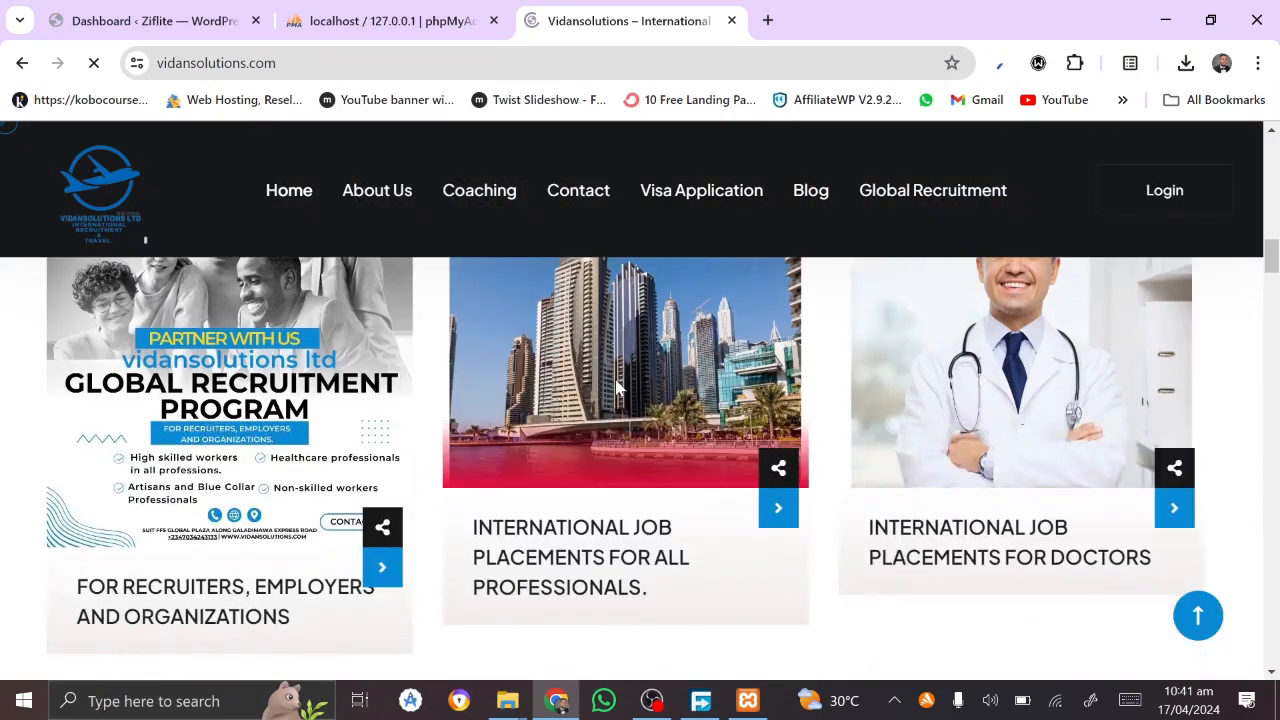
pyautogui.scroll(6, 616, 388)
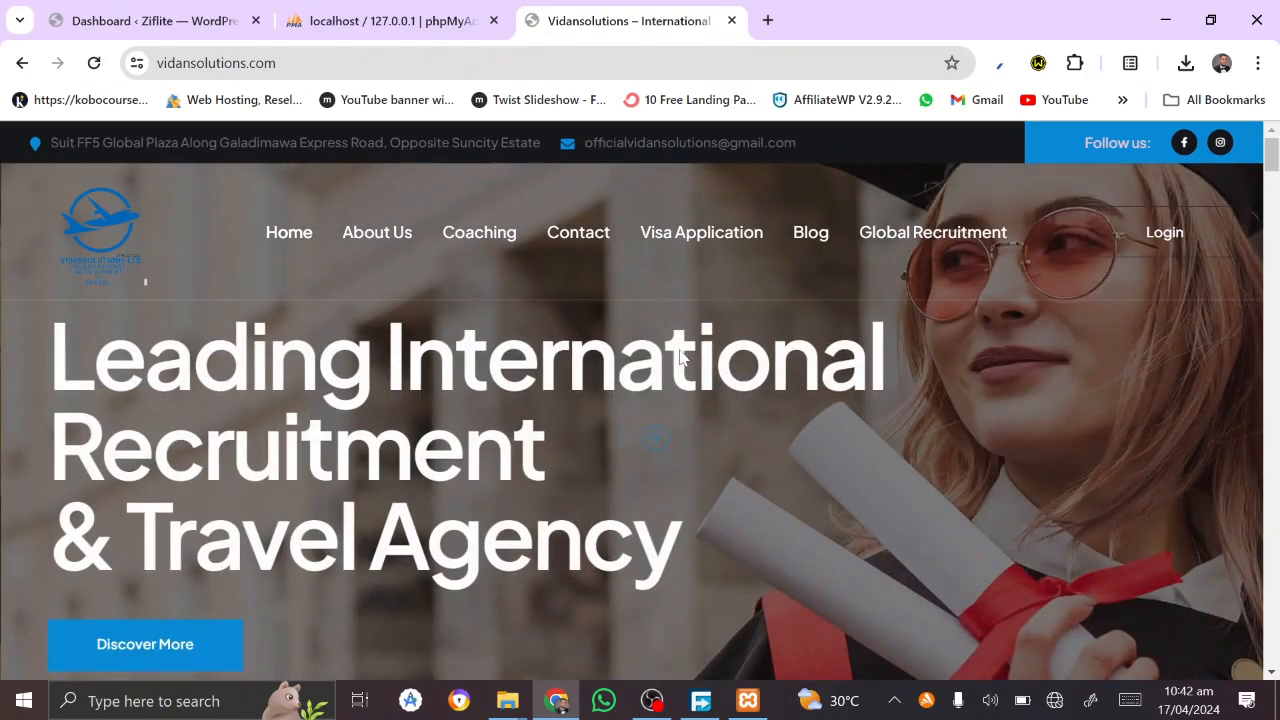
# Step: Load the ziflite.site homepage in a new tab, removing wp-admin from the suggested address
pyautogui.click(763, 14)
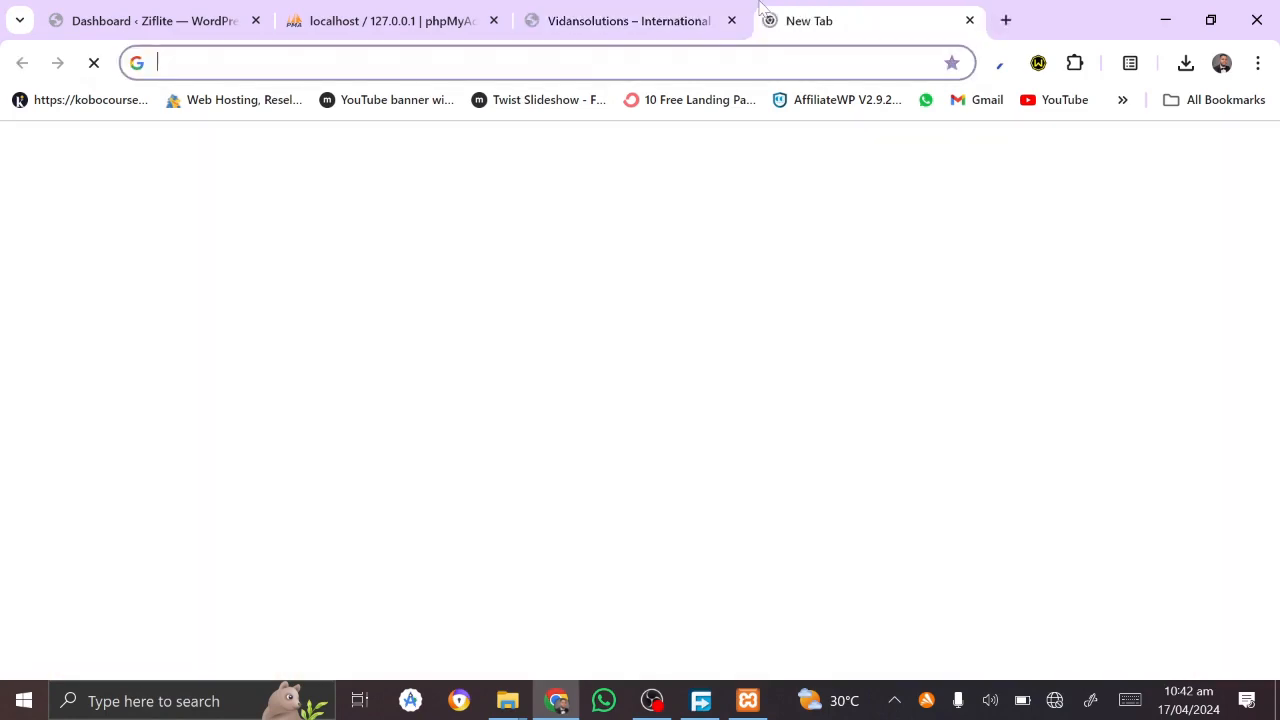
pyautogui.write('ziflite.')
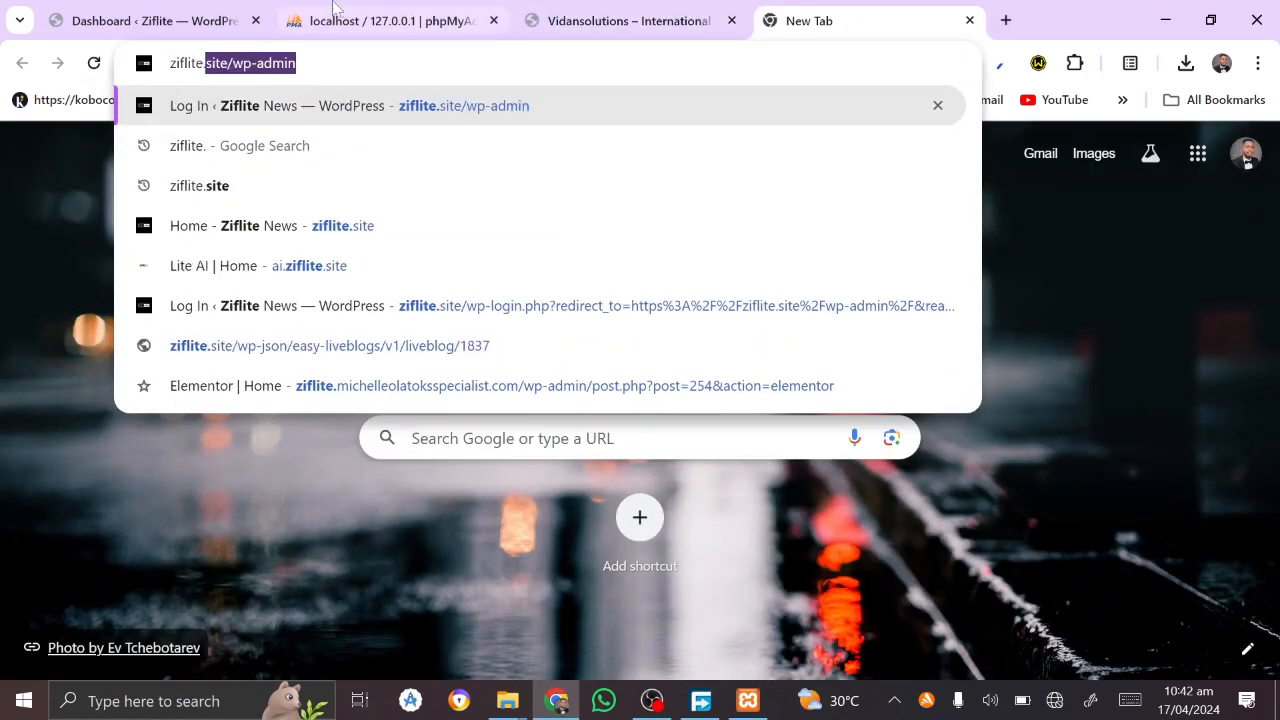
pyautogui.press('End')
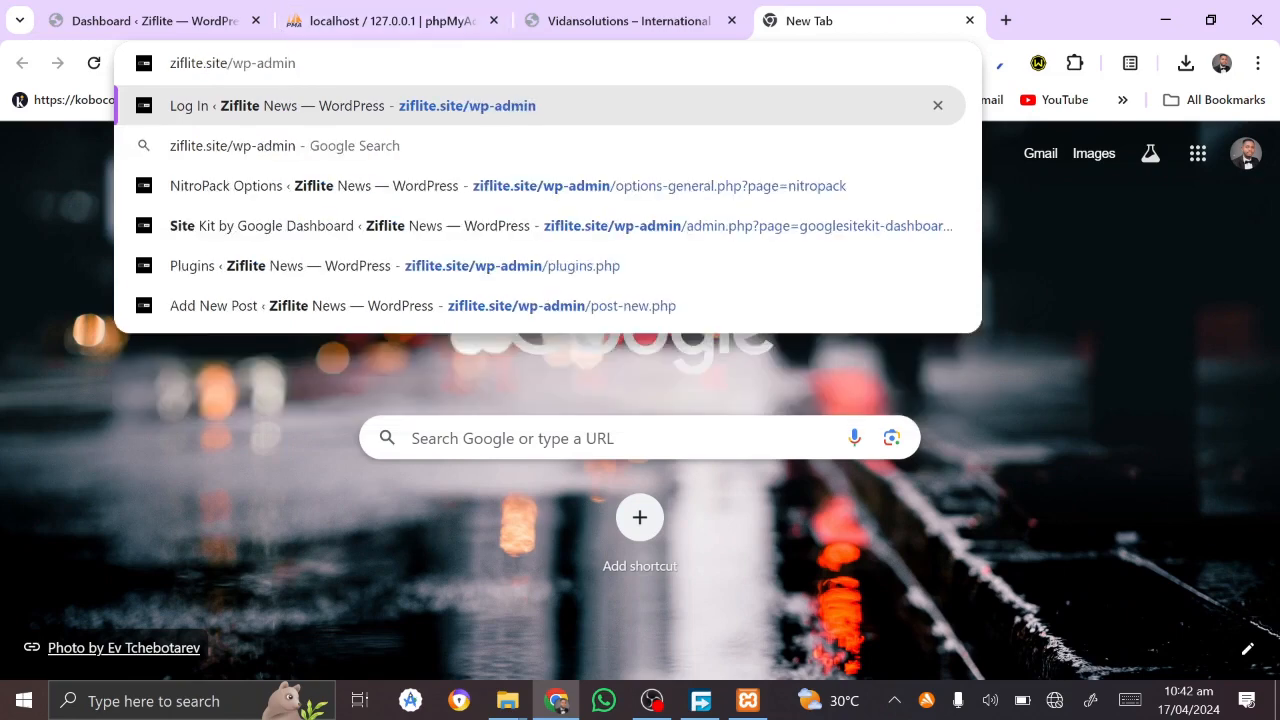
pyautogui.hotkey('shift', 'End')
pyautogui.press('BackSpace')
pyautogui.press('BackSpace')
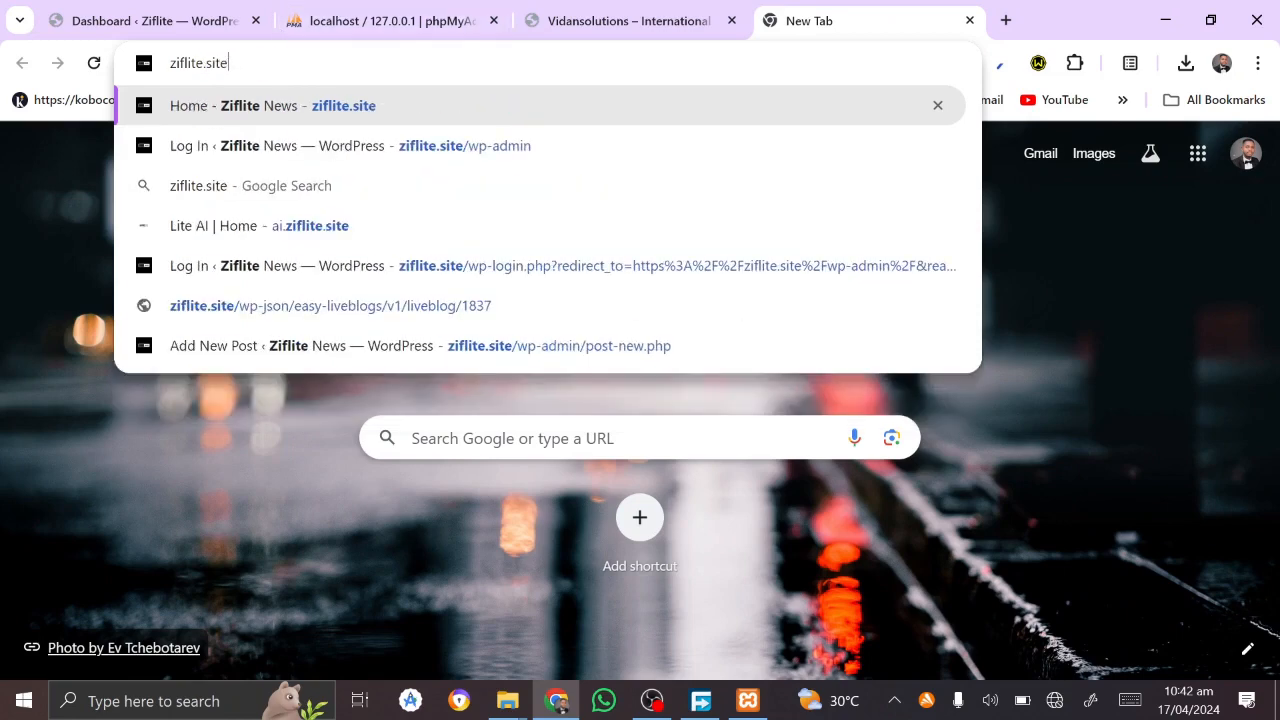
pyautogui.press('Return')
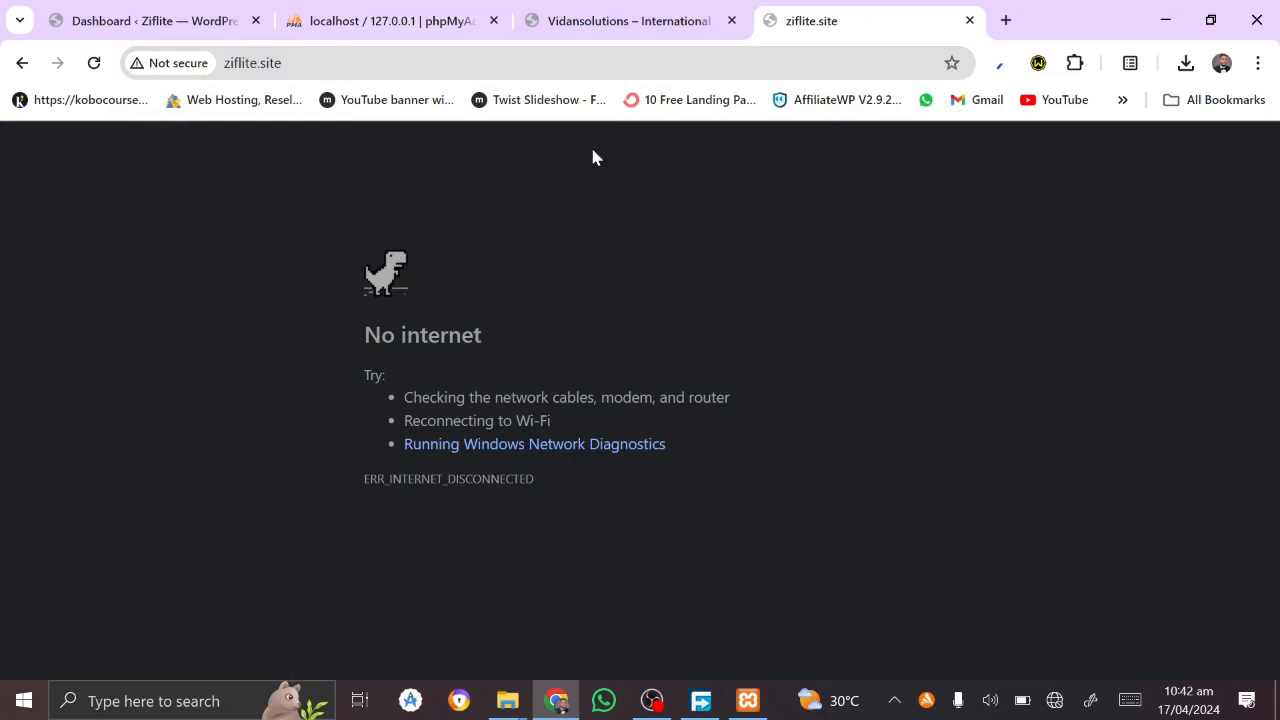
# Step: Connect to the Airtel 4G MiFi_7FA2 Wi-Fi network and return to the page
pyautogui.click(1054, 700)
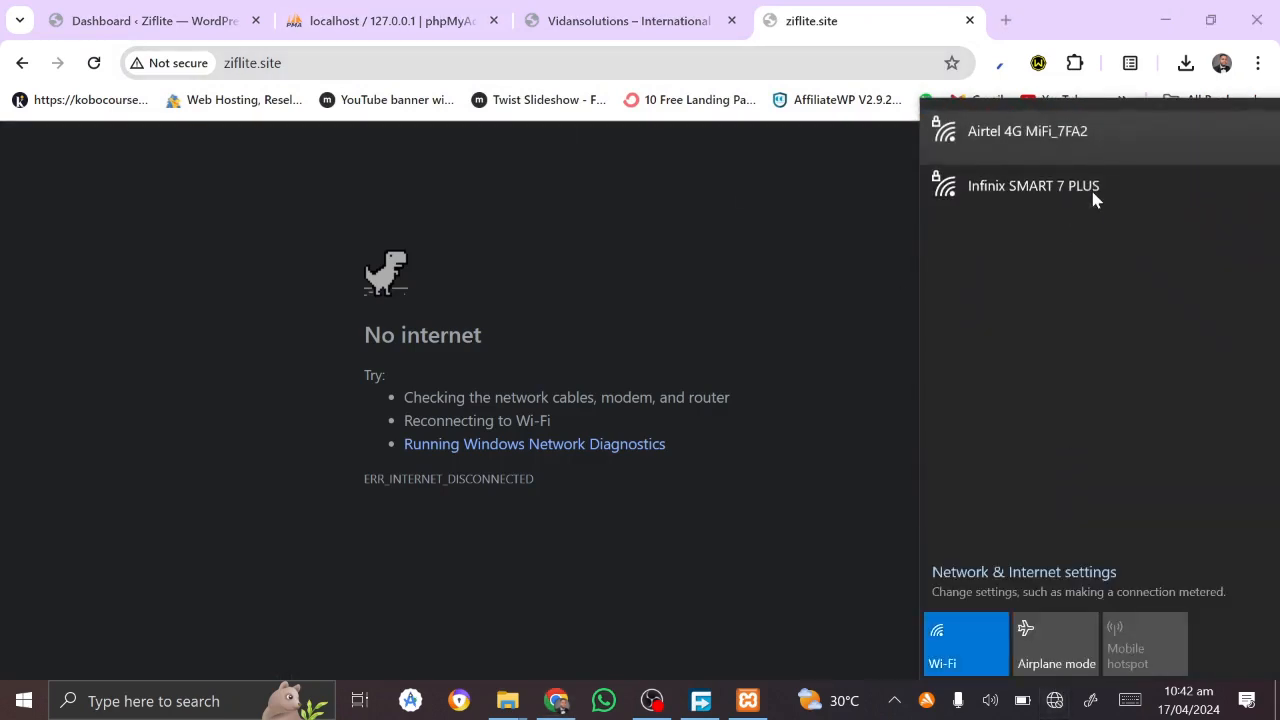
pyautogui.click(1120, 160)
pyautogui.click(1190, 220)
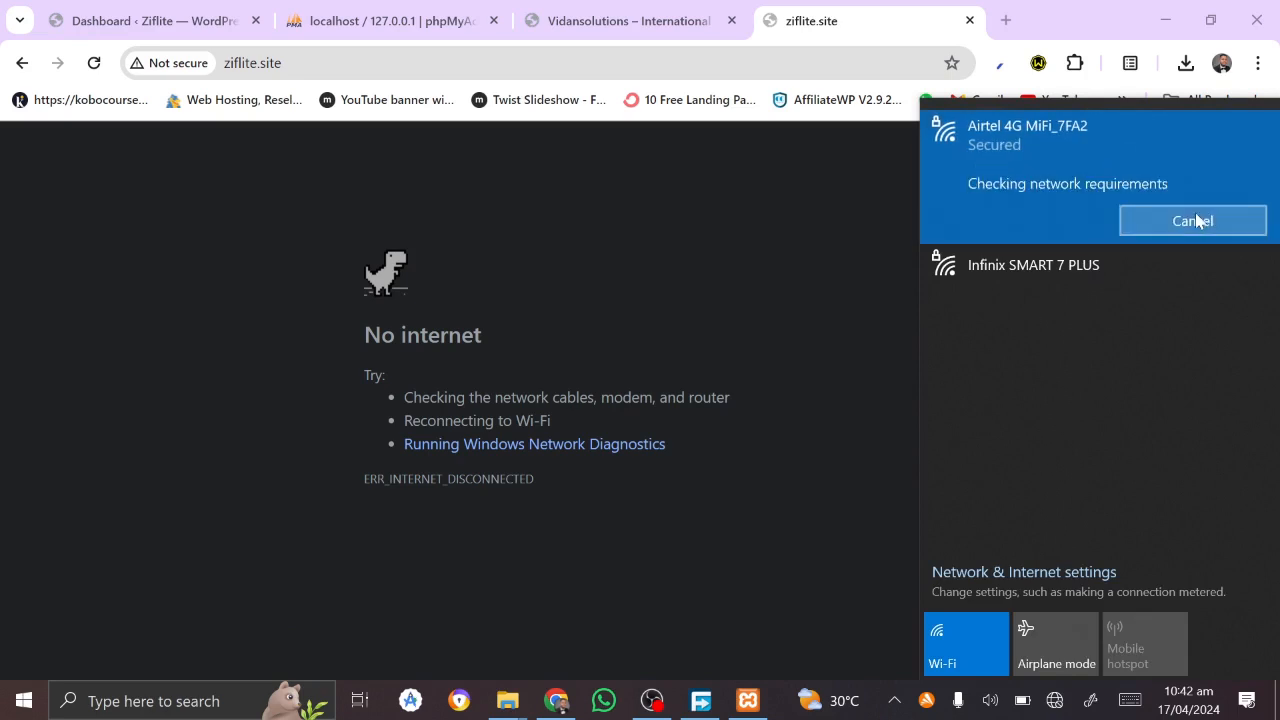
pyautogui.click(751, 399)
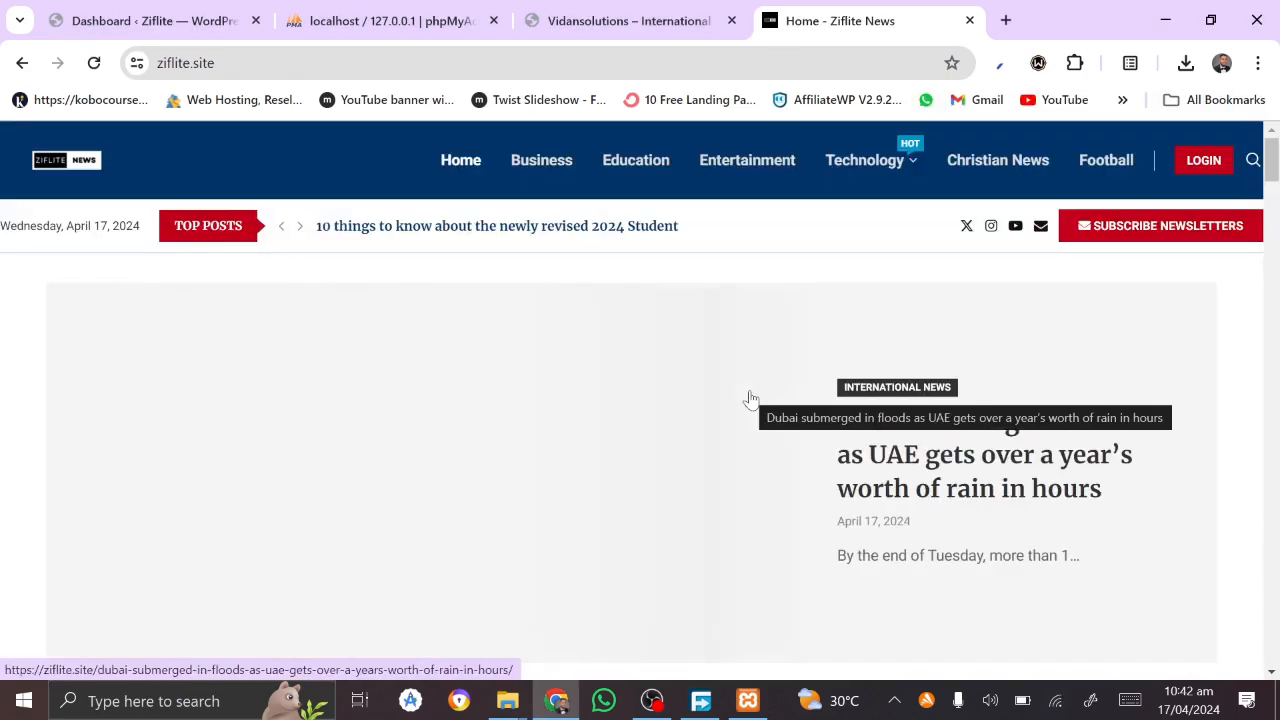
# Step: Scroll through the Ziflite News homepage and back to the top, then start a new tab
pyautogui.scroll(-2, 751, 399)
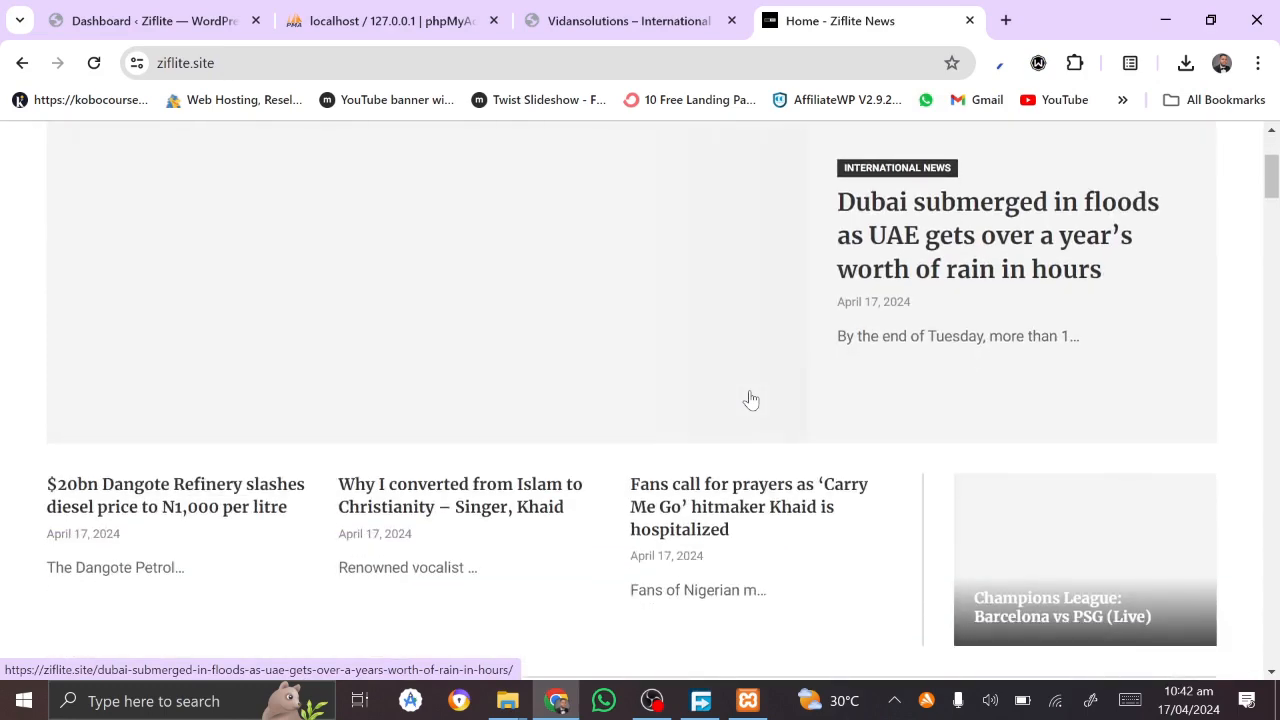
pyautogui.scroll(2, 751, 399)
pyautogui.scroll(-6, 751, 399)
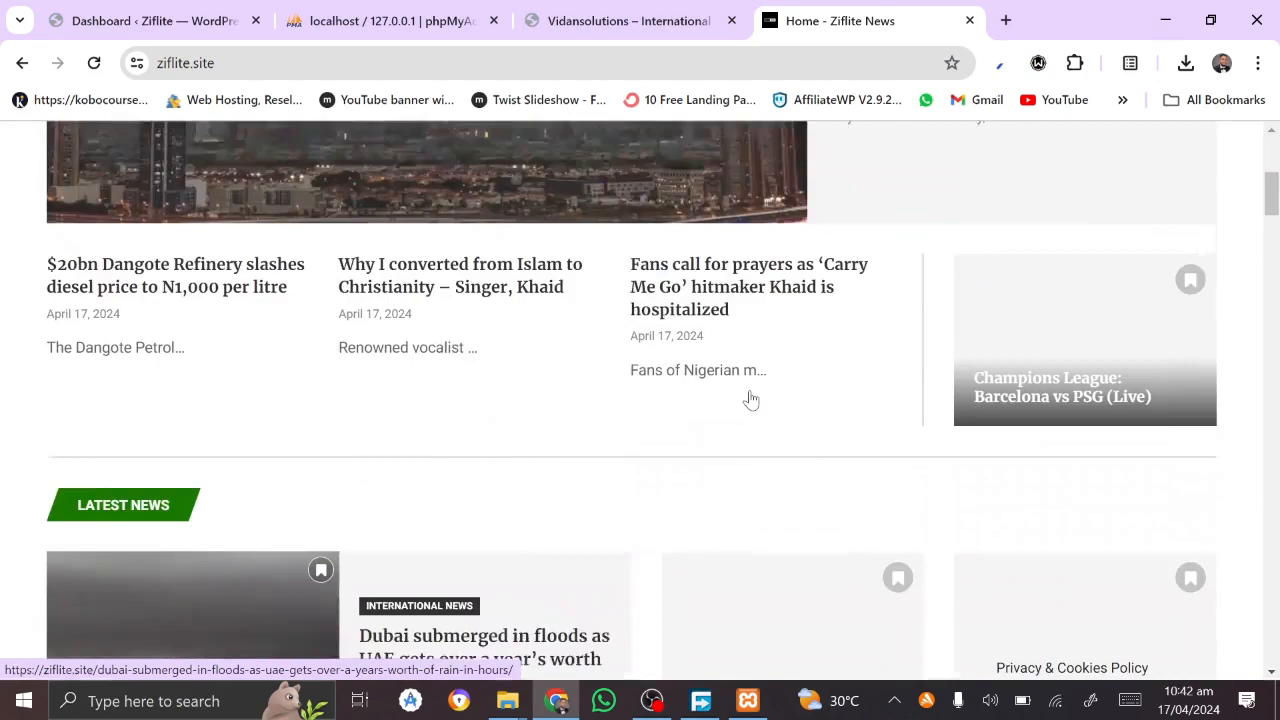
pyautogui.scroll(-6, 751, 399)
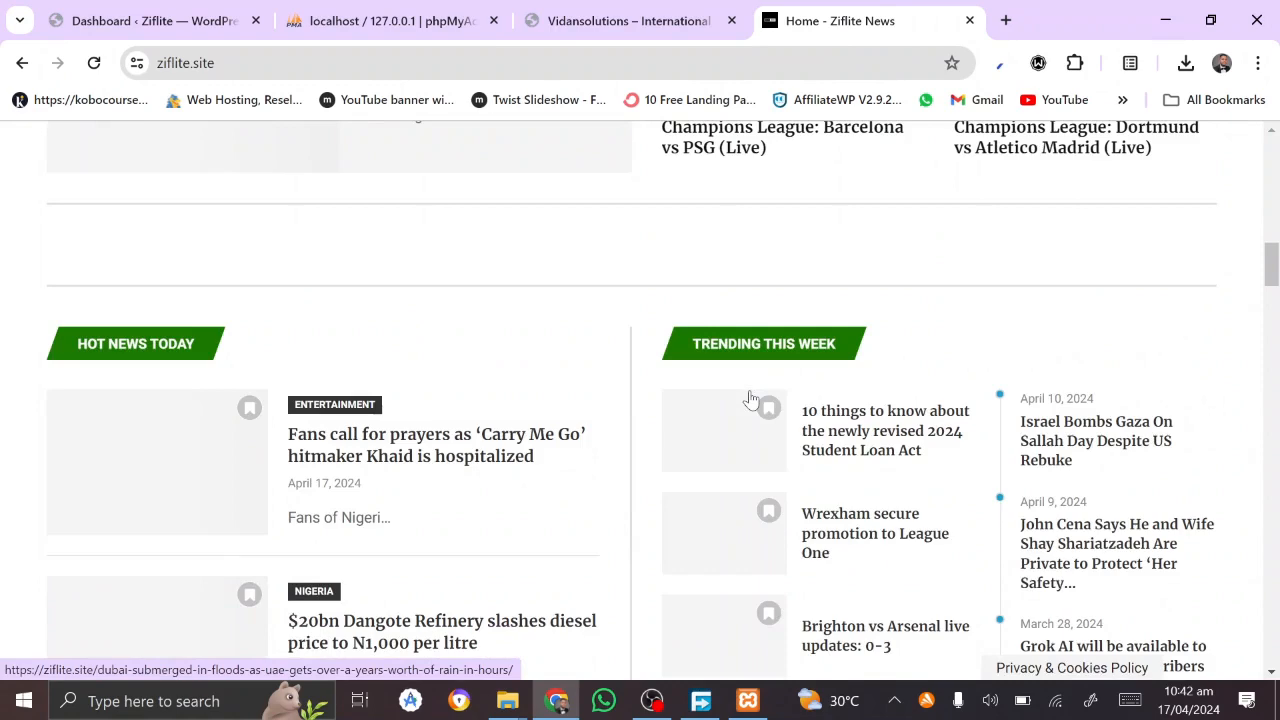
pyautogui.scroll(-5, 751, 399)
pyautogui.scroll(-5, 751, 399)
pyautogui.scroll(10, 751, 399)
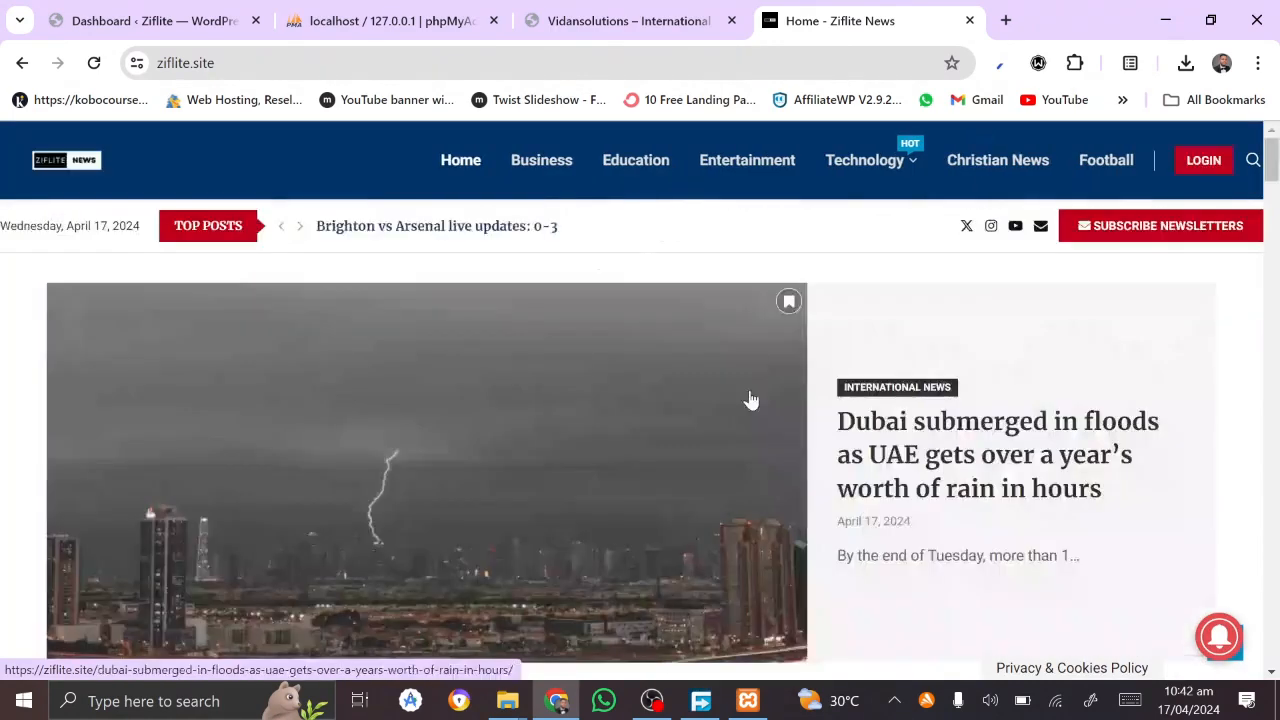
pyautogui.scroll(8, 751, 399)
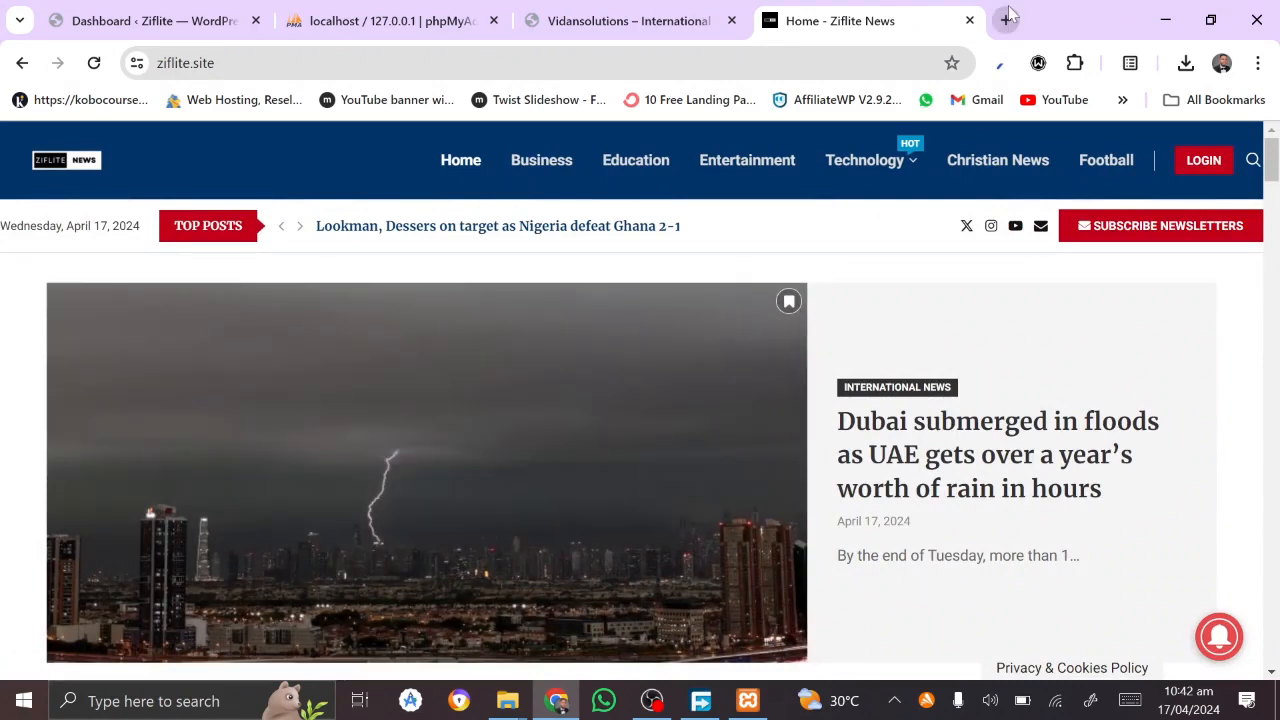
pyautogui.click(1007, 19)
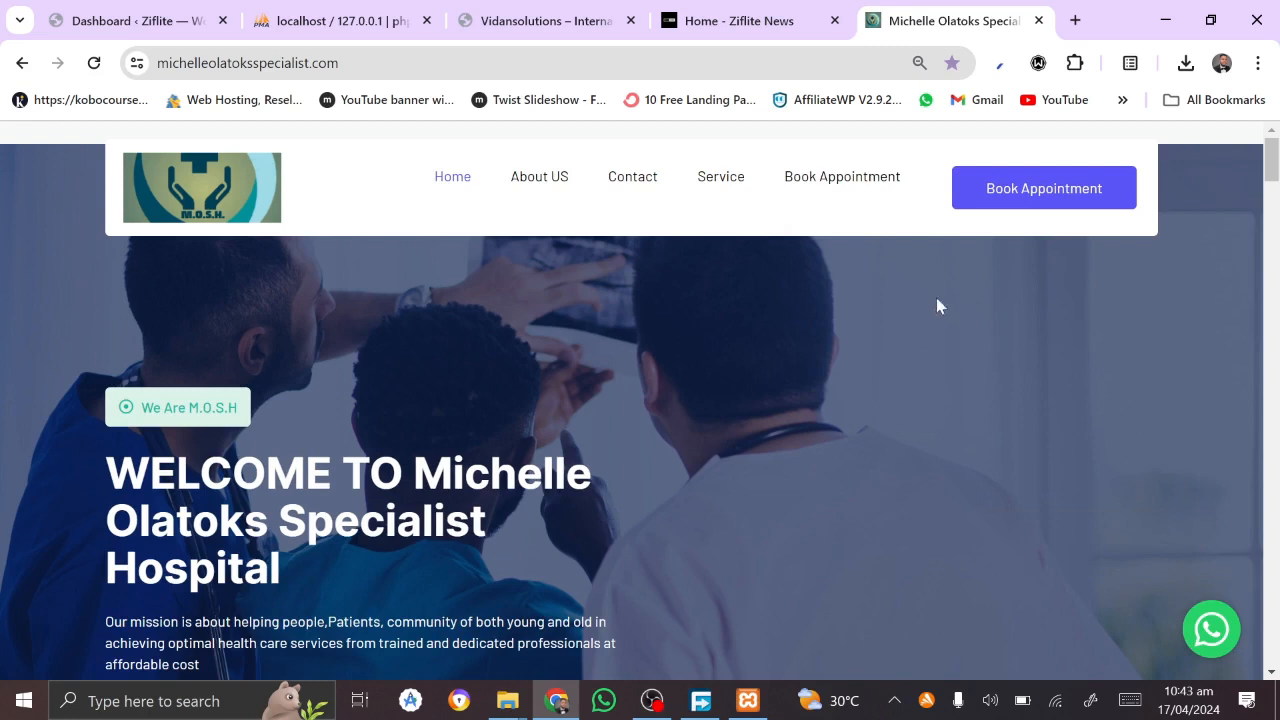
# Step: Type 'zig' in a new tab and load the autocompleted zignaturedezignz.com site
pyautogui.click(1074, 19)
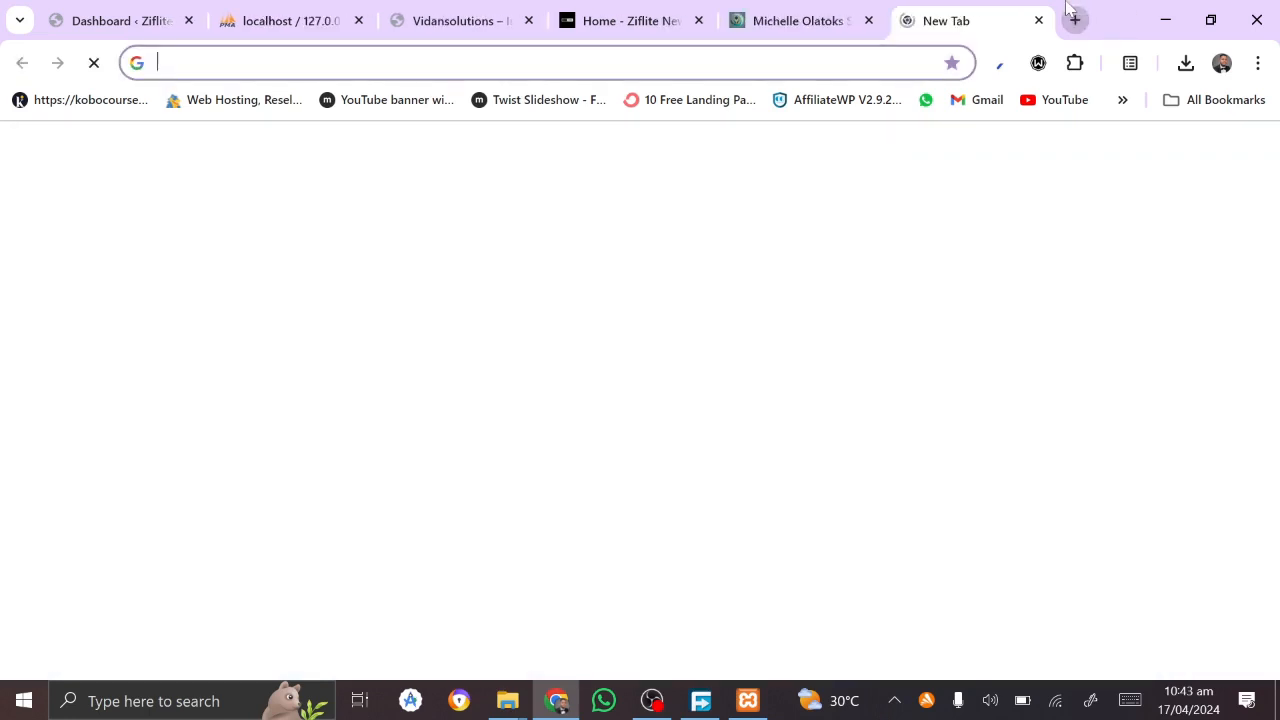
pyautogui.write('z')
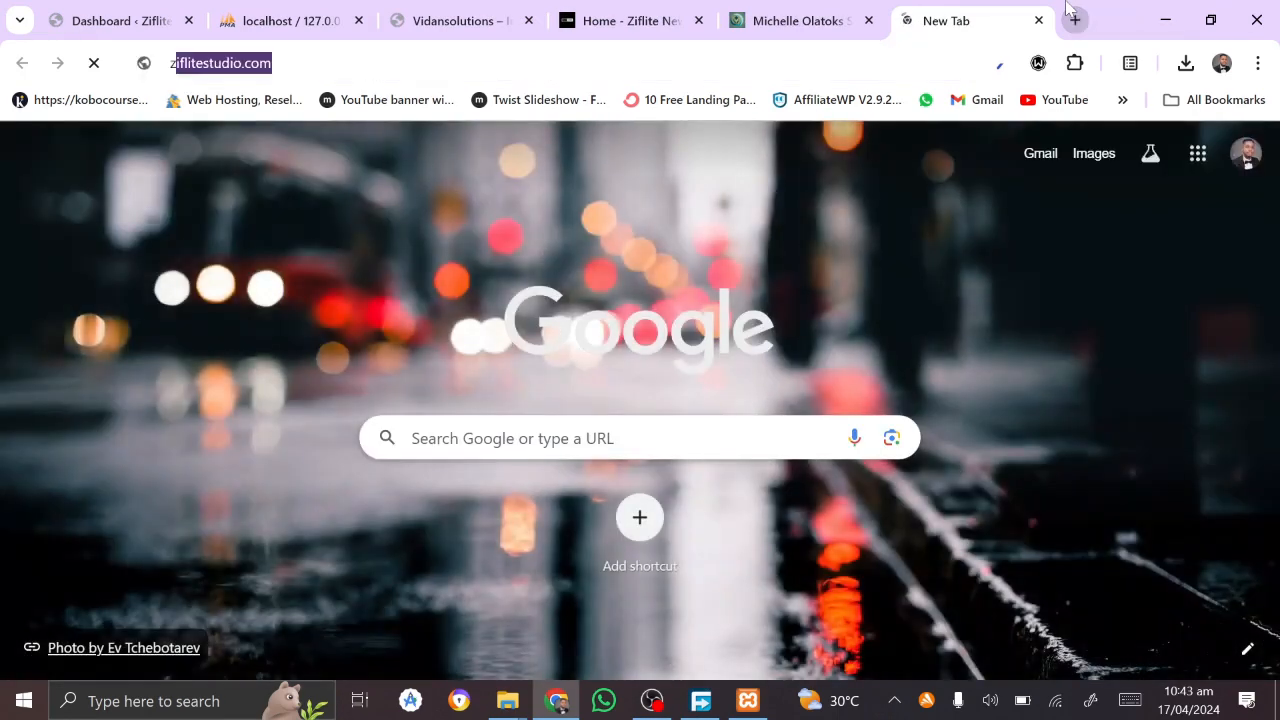
pyautogui.write('i')
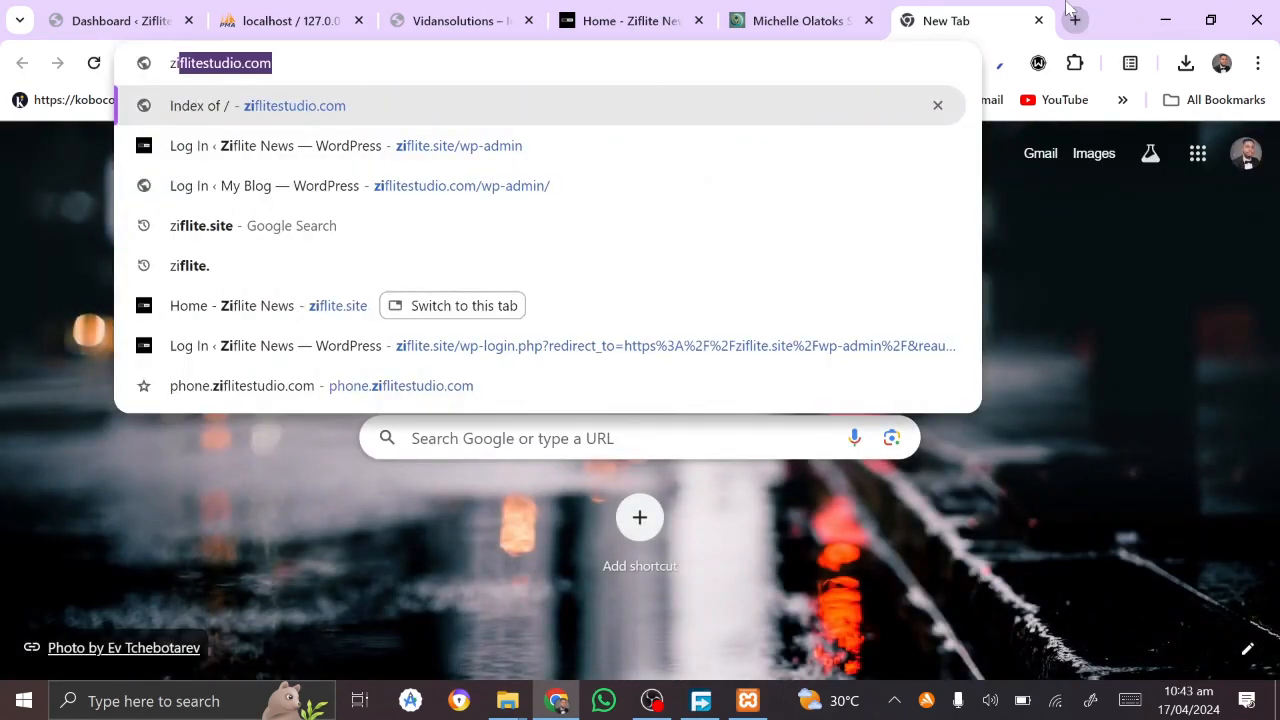
pyautogui.write('g')
pyautogui.press('Return')
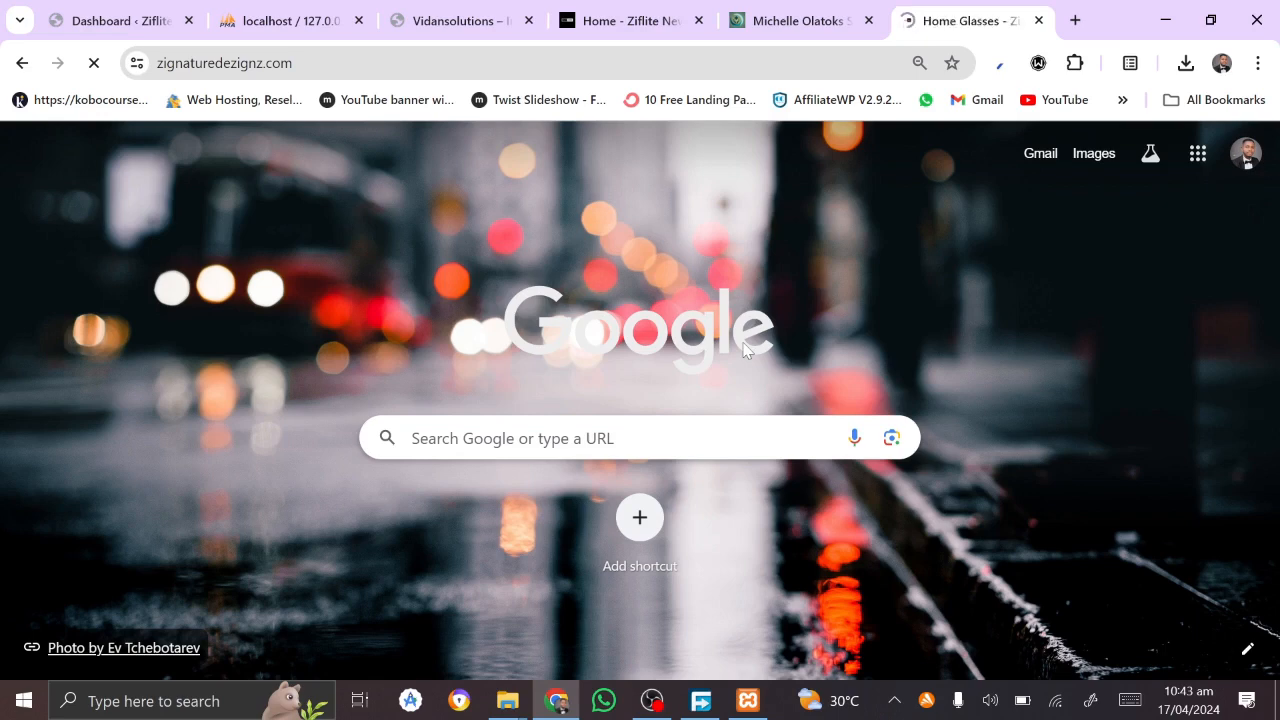
# Step: Look over the Vidansolutions travel site and the Ziflite News site, blocking the news site's notifications
pyautogui.click(460, 20)
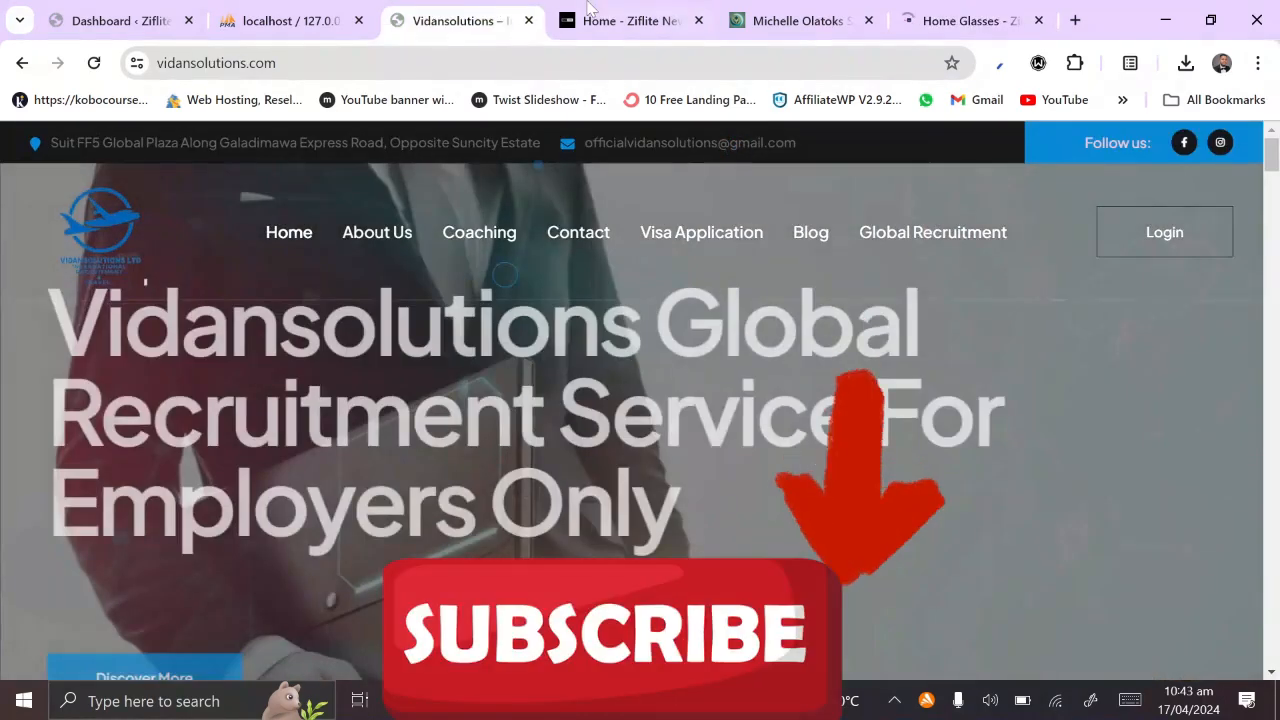
pyautogui.click(620, 20)
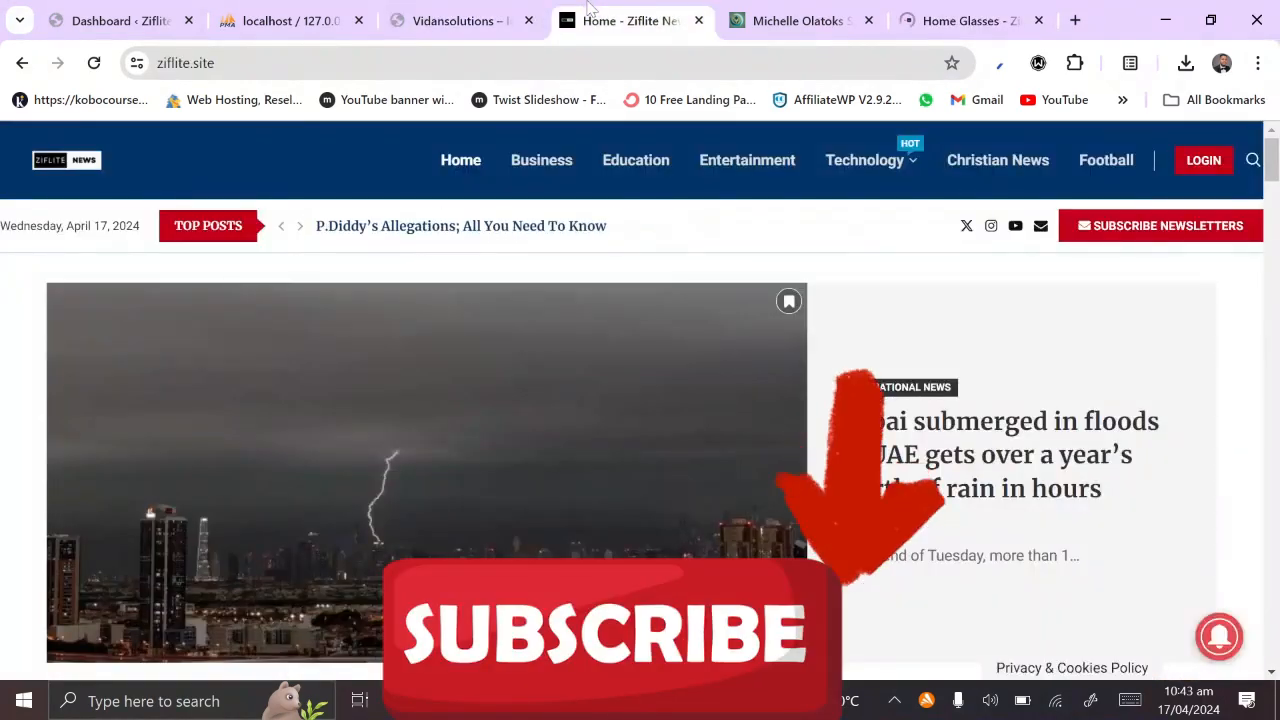
pyautogui.scroll(-20, 640, 430)
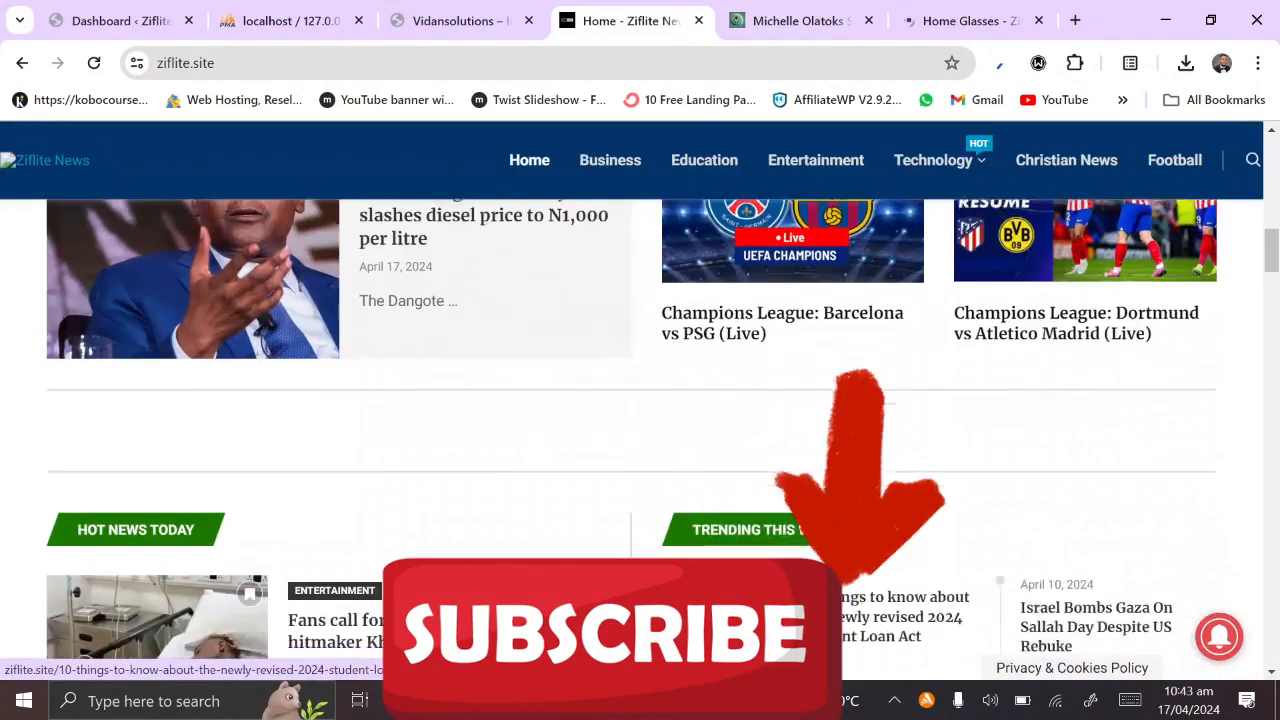
pyautogui.scroll(-5, 640, 430)
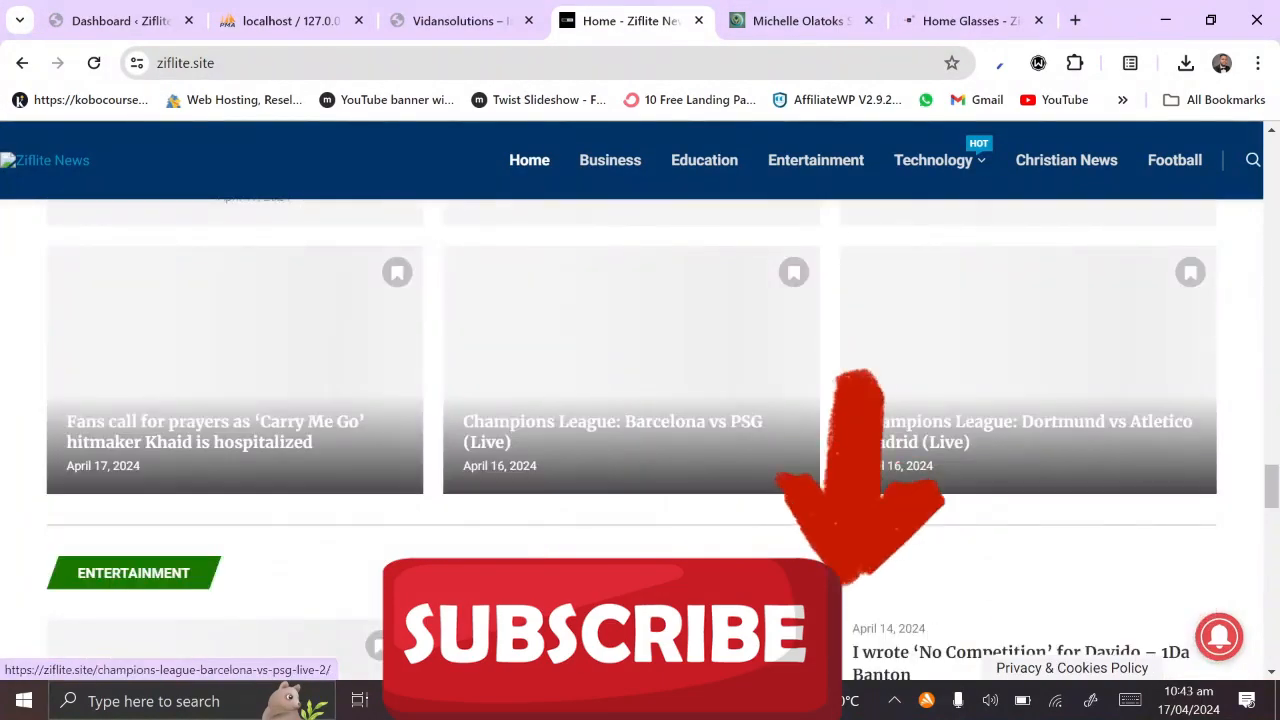
pyautogui.scroll(-5, 640, 430)
pyautogui.scroll(20, 640, 430)
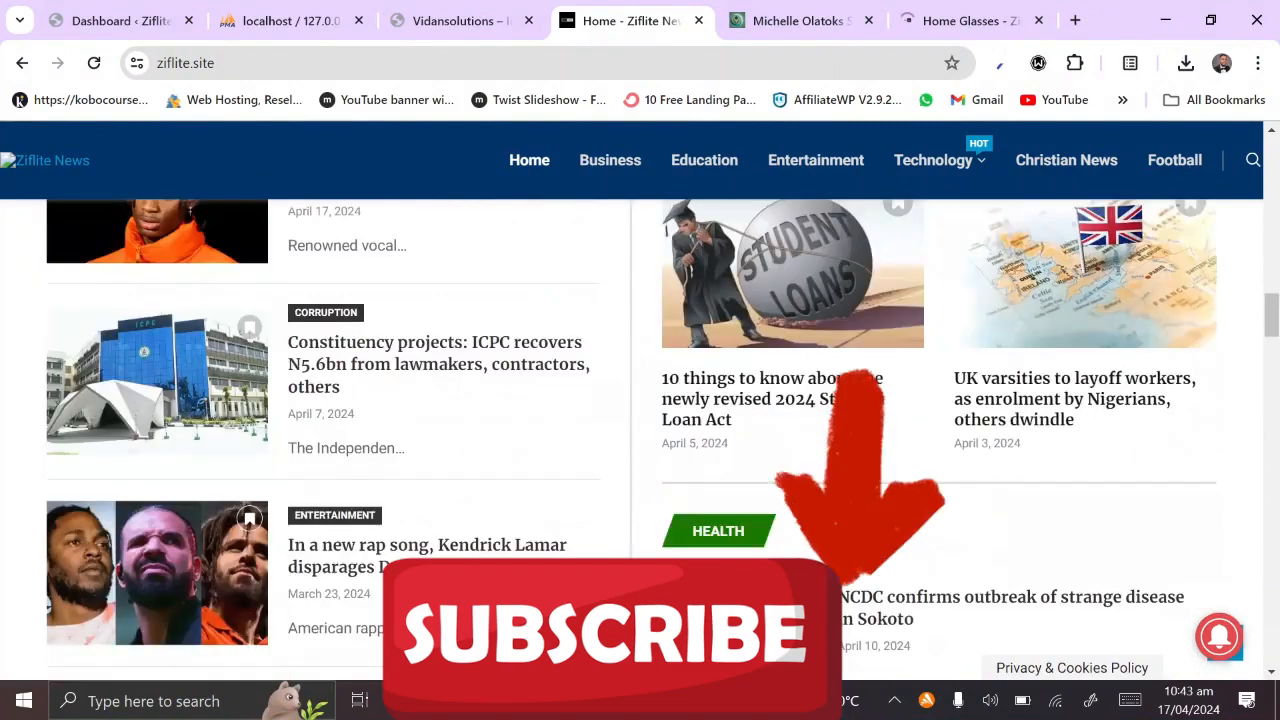
pyautogui.click(1230, 658)
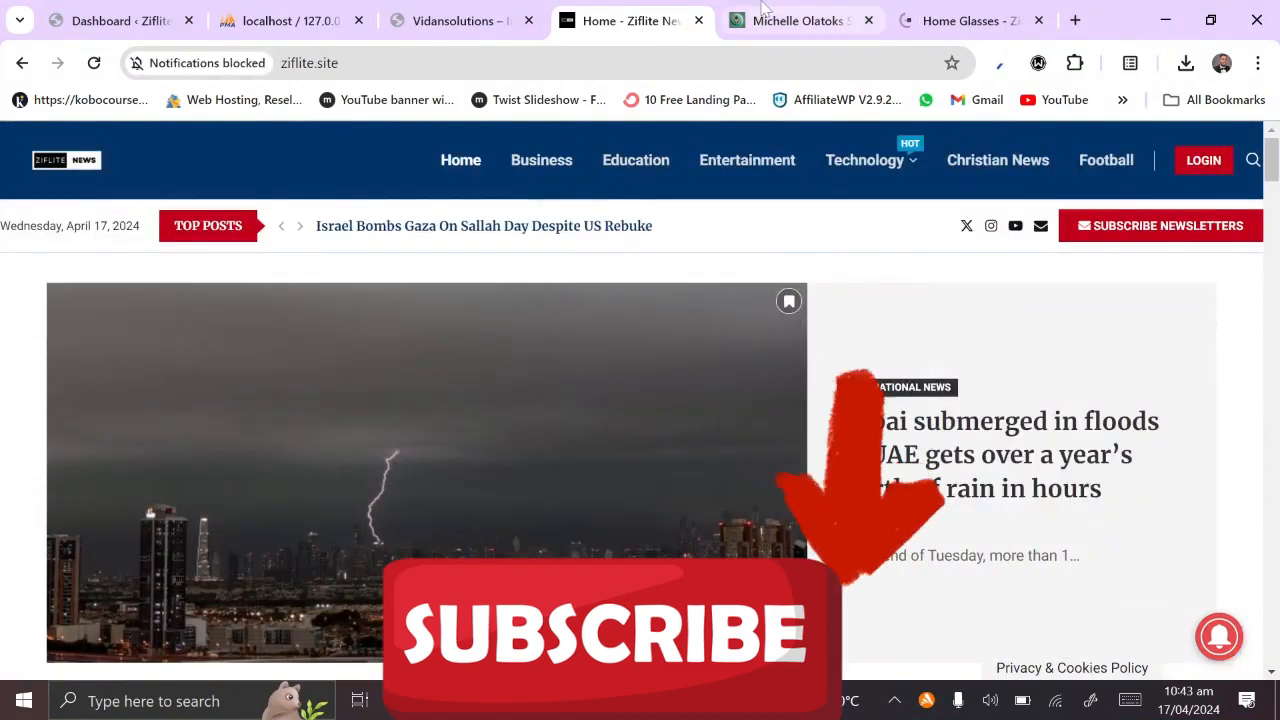
pyautogui.click(190, 65)
# Step: Scroll through the specialist hospital site's services, then go to the glasses shop site
pyautogui.click(780, 12)
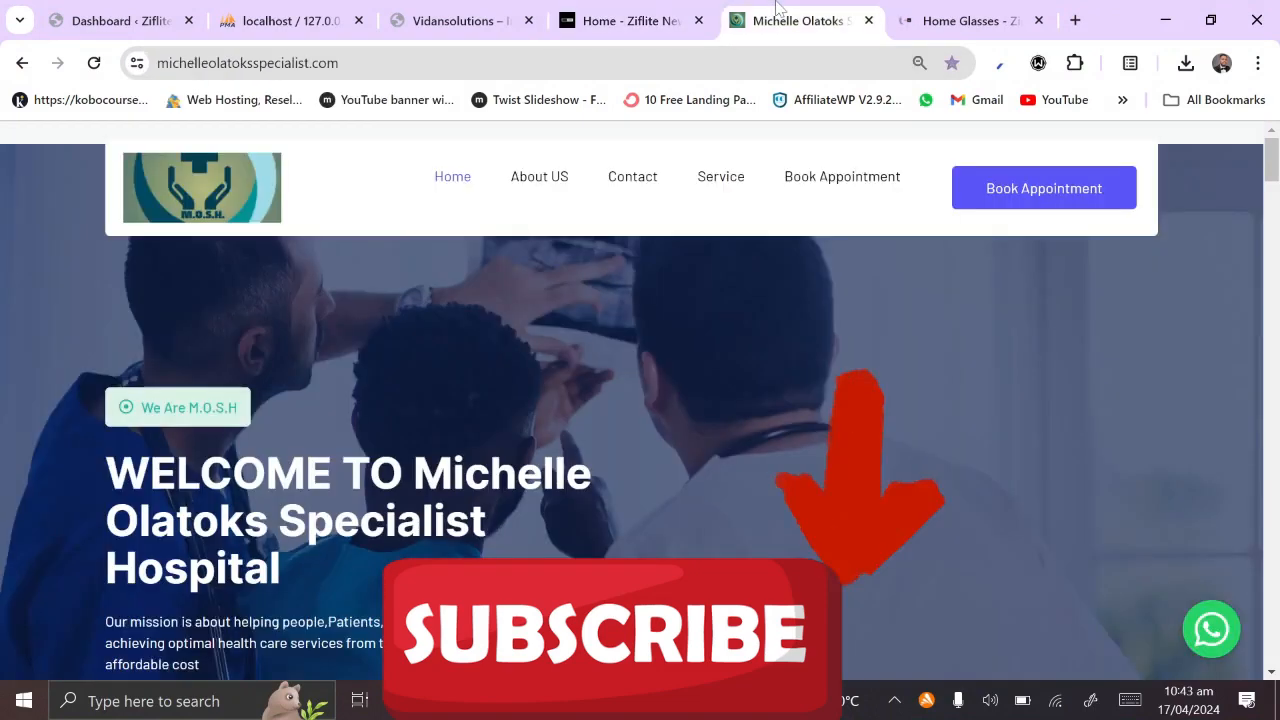
pyautogui.scroll(-5, 714, 472)
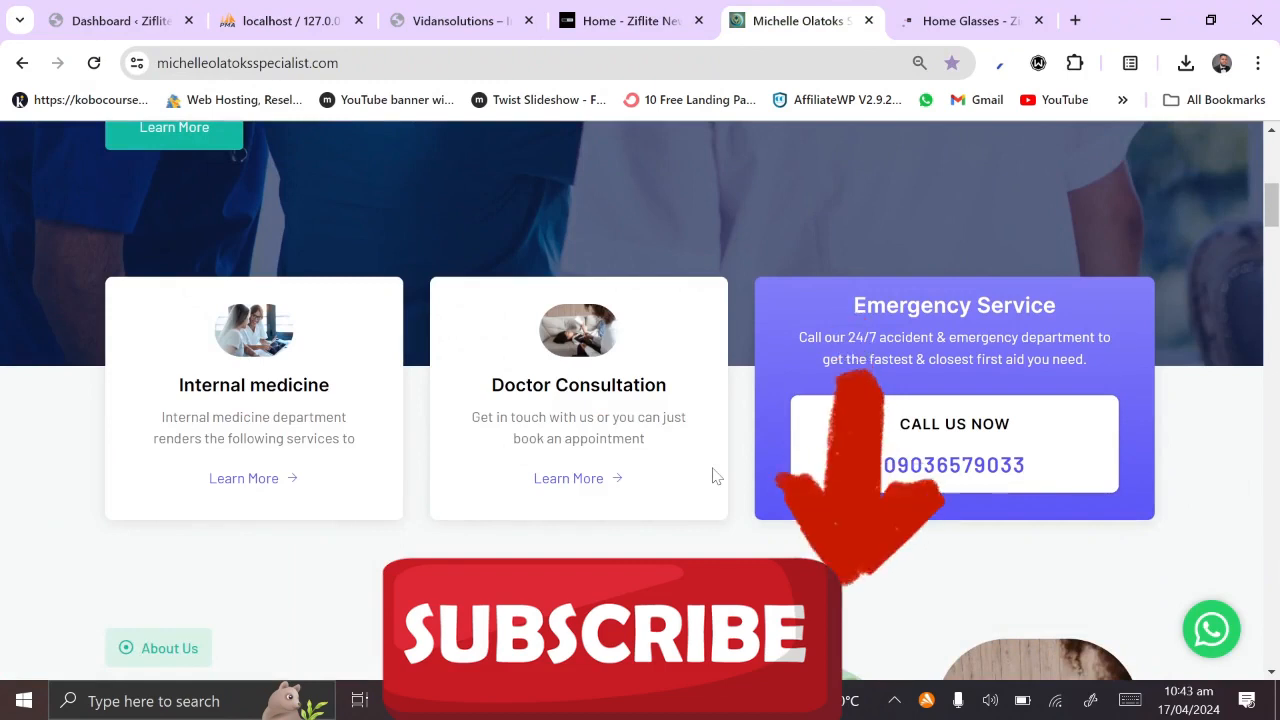
pyautogui.scroll(-1, 714, 477)
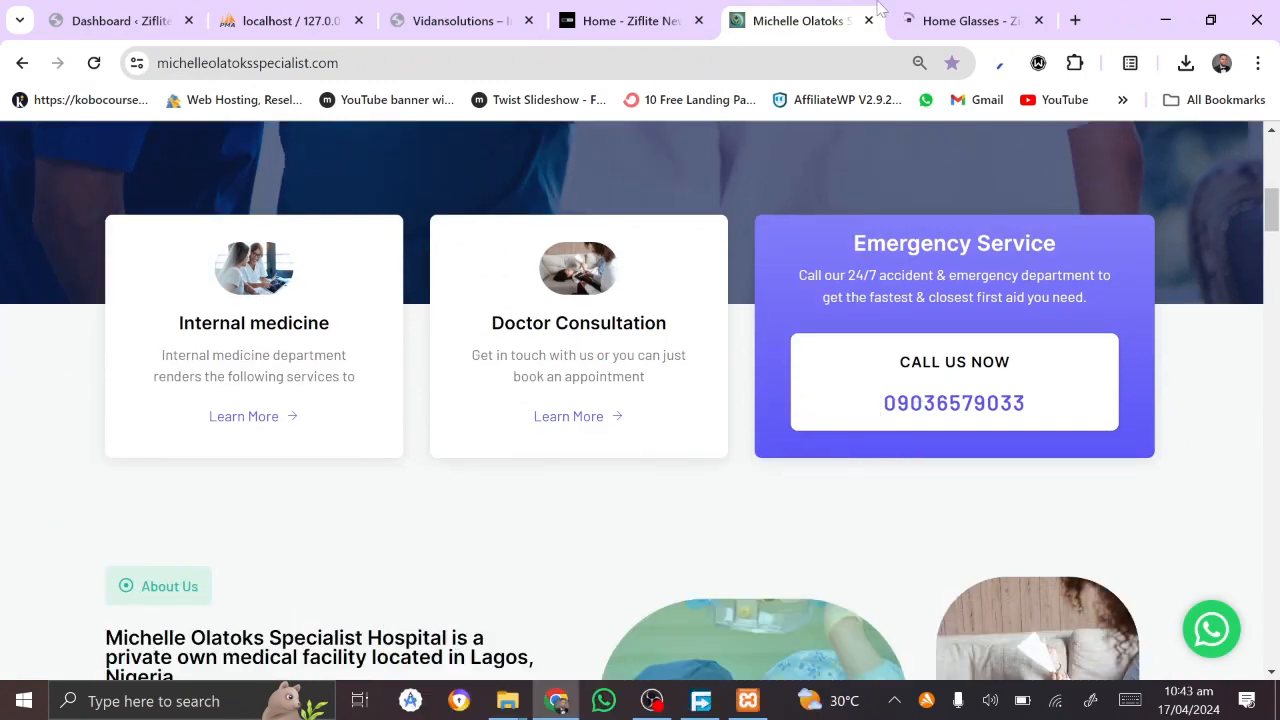
pyautogui.click(921, 20)
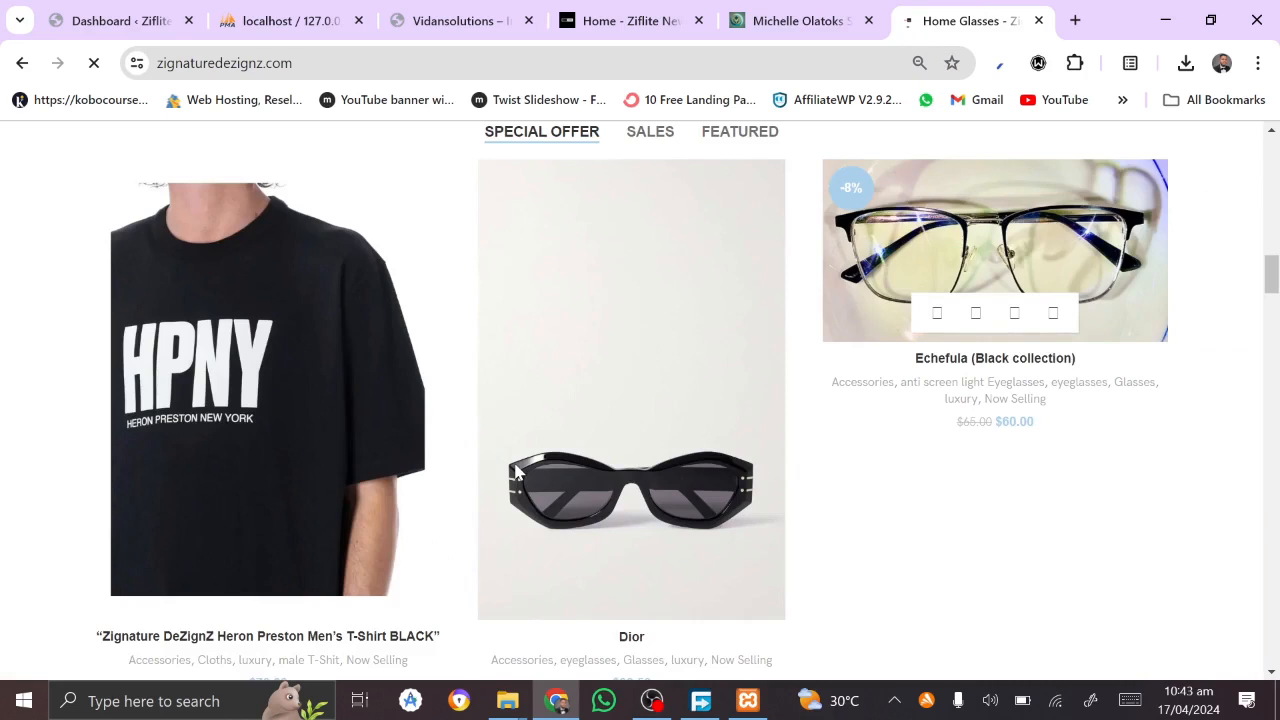
# Step: Dismiss the newsletter popup and close the glasses, hospital, Ziflite News and Vidansolutions tabs
pyautogui.scroll(-1, 890, 345)
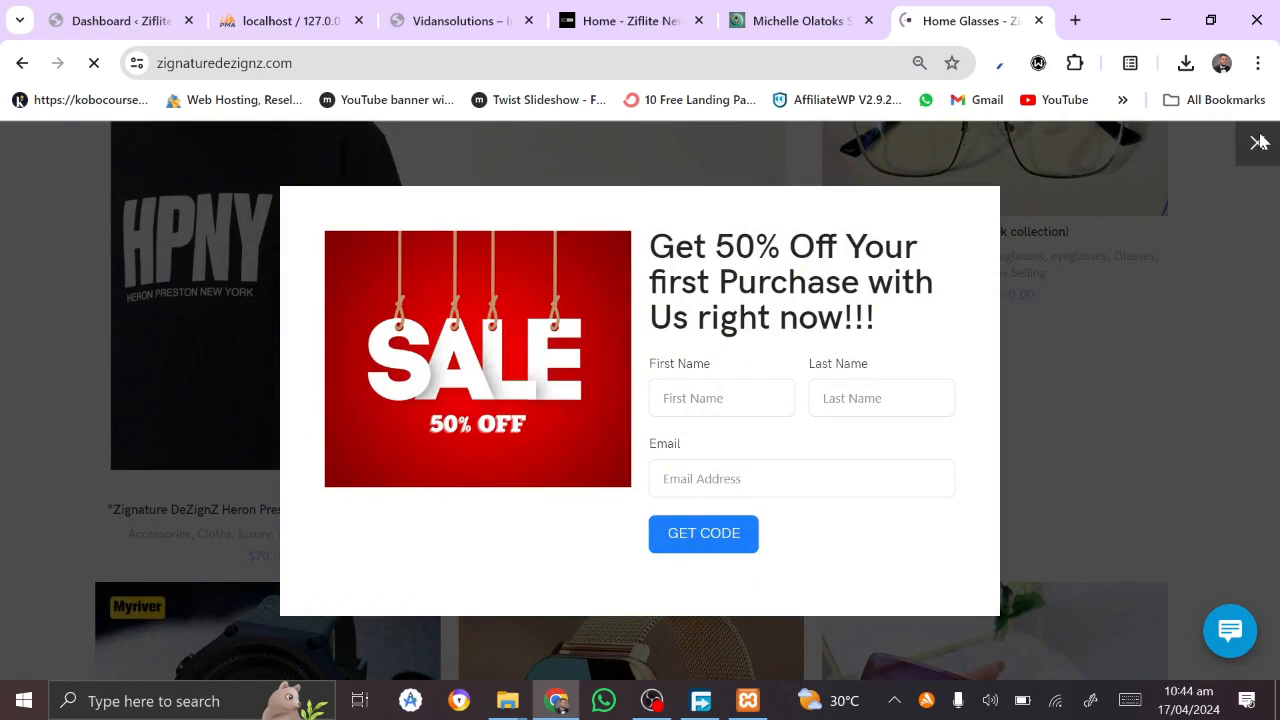
pyautogui.click(1259, 142)
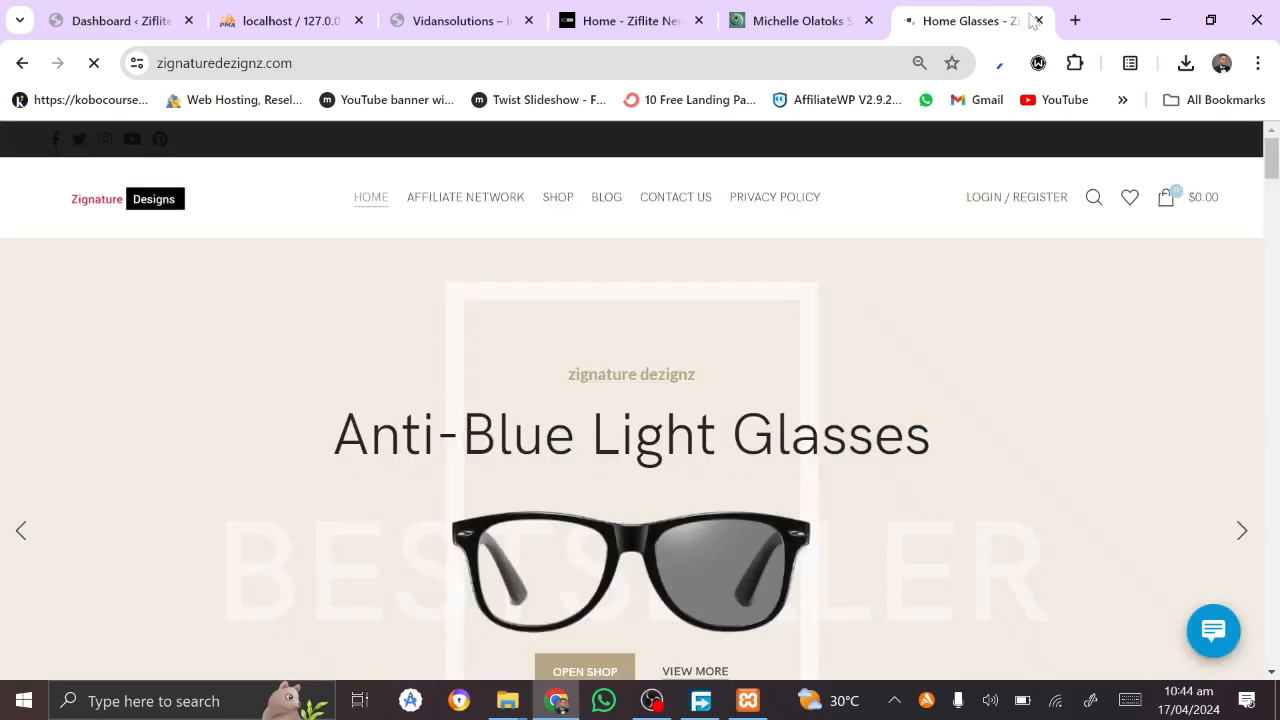
pyautogui.click(1038, 20)
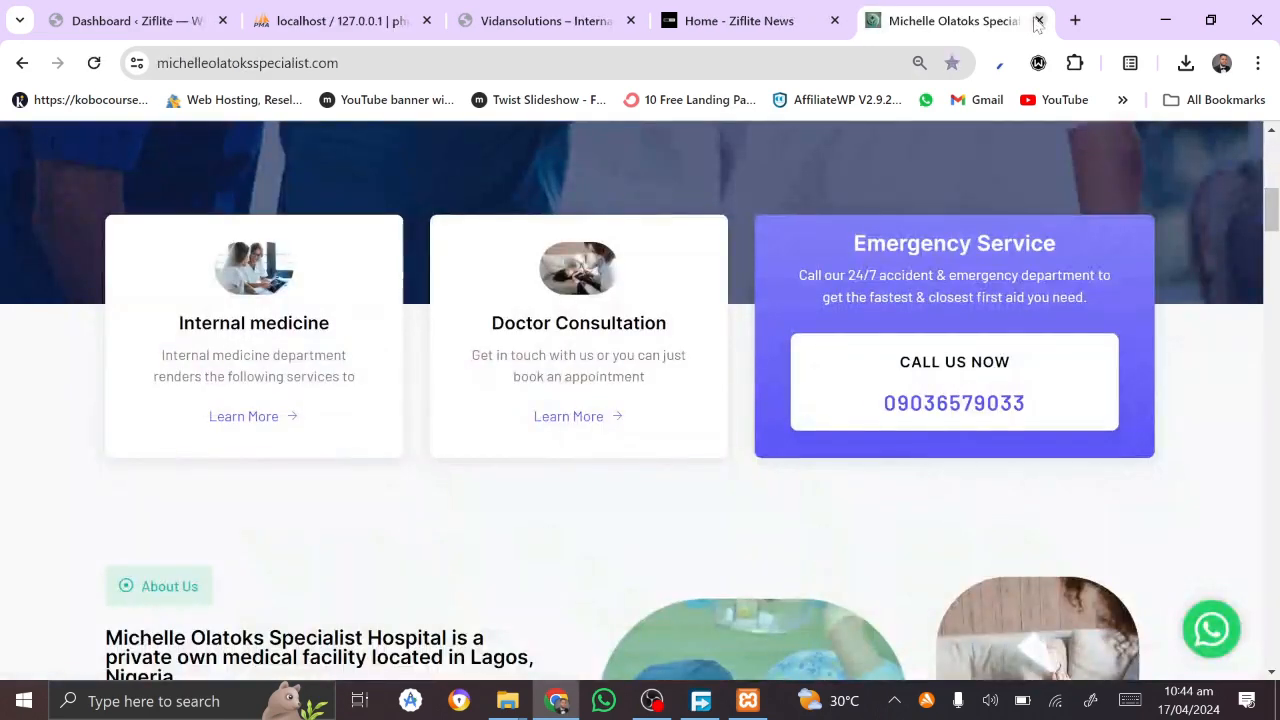
pyautogui.click(1038, 20)
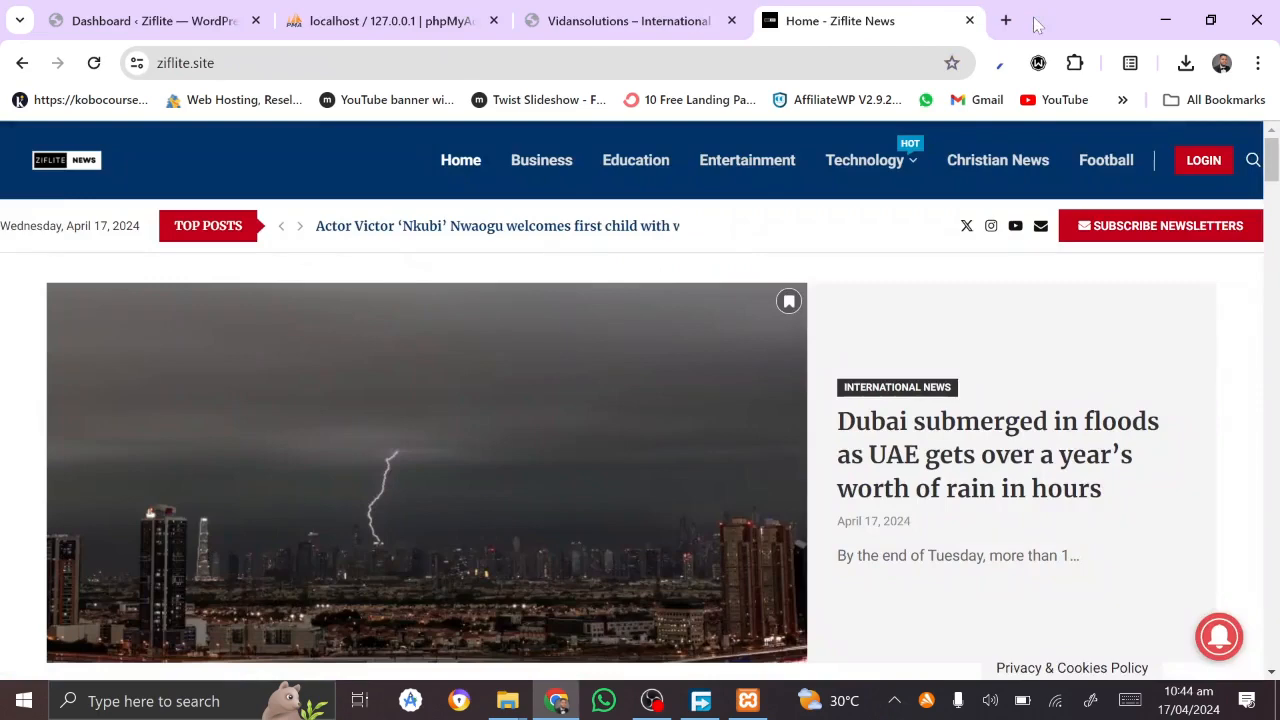
pyautogui.click(969, 20)
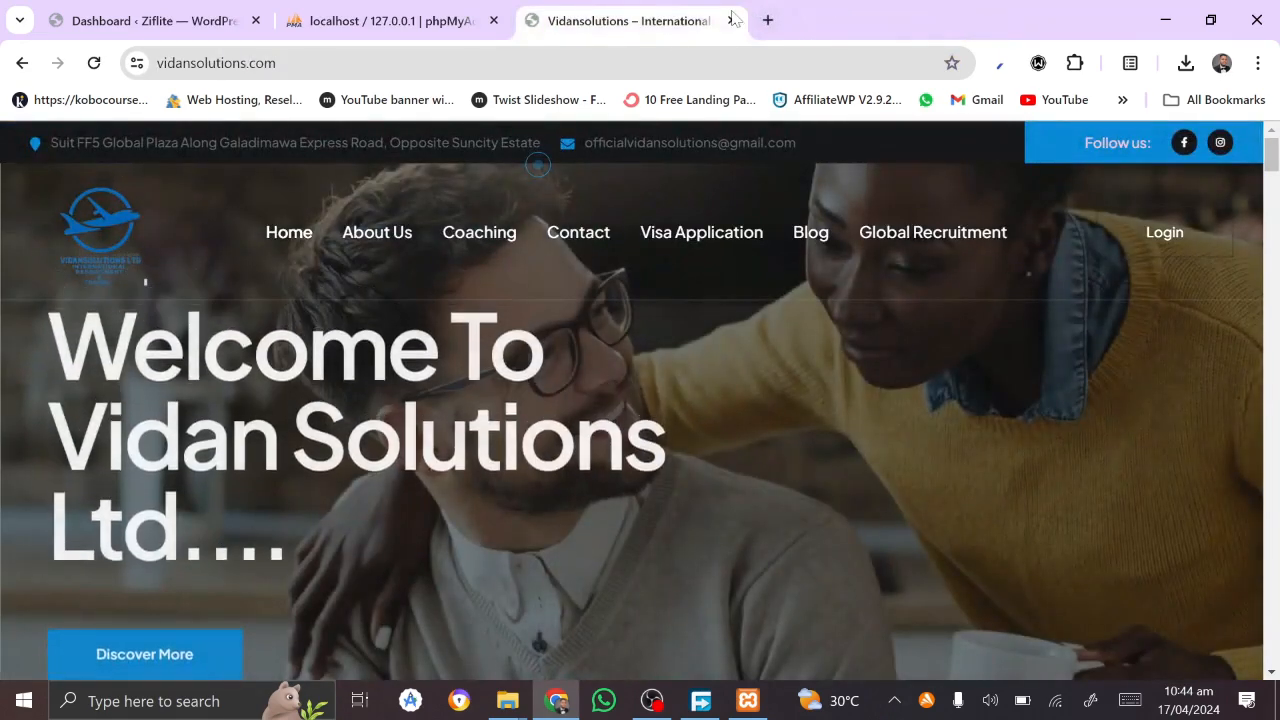
pyautogui.click(730, 20)
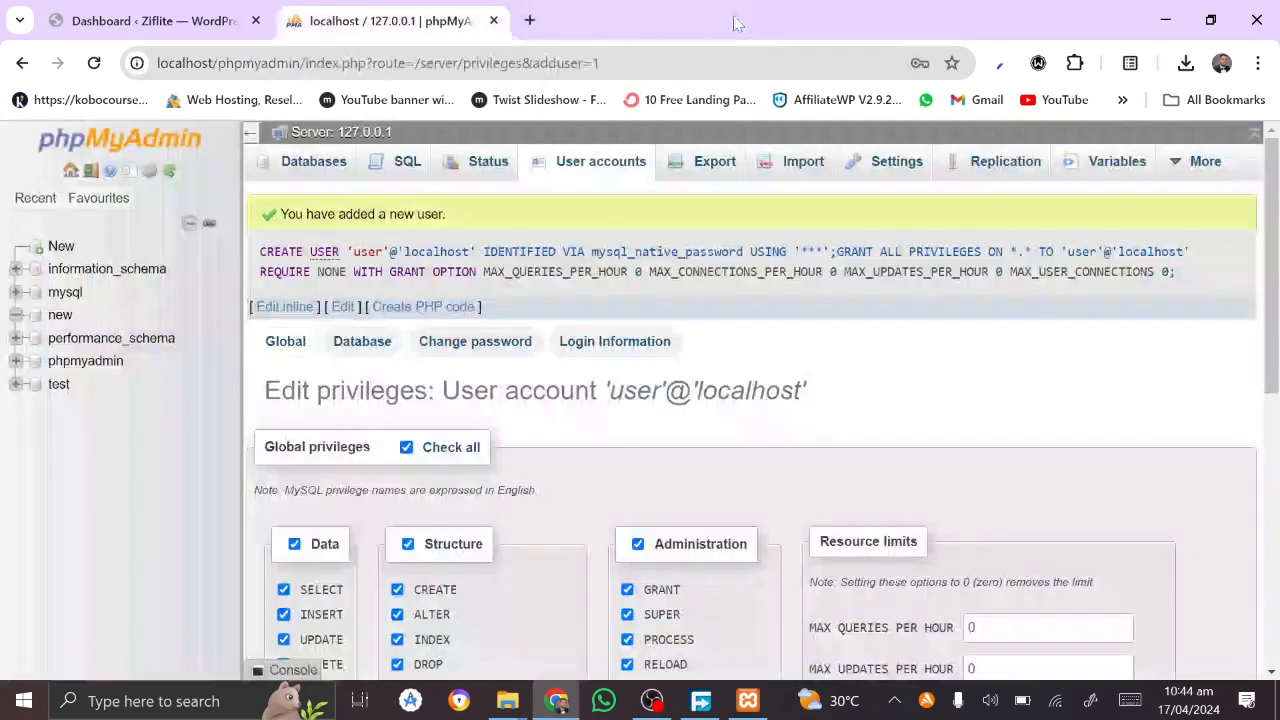
# Step: Review the local Ziflite dashboard's WordPress 6.4.3 welcome panel, Activity, news and Posts, Media, Pages, Tools menus
pyautogui.click(155, 12)
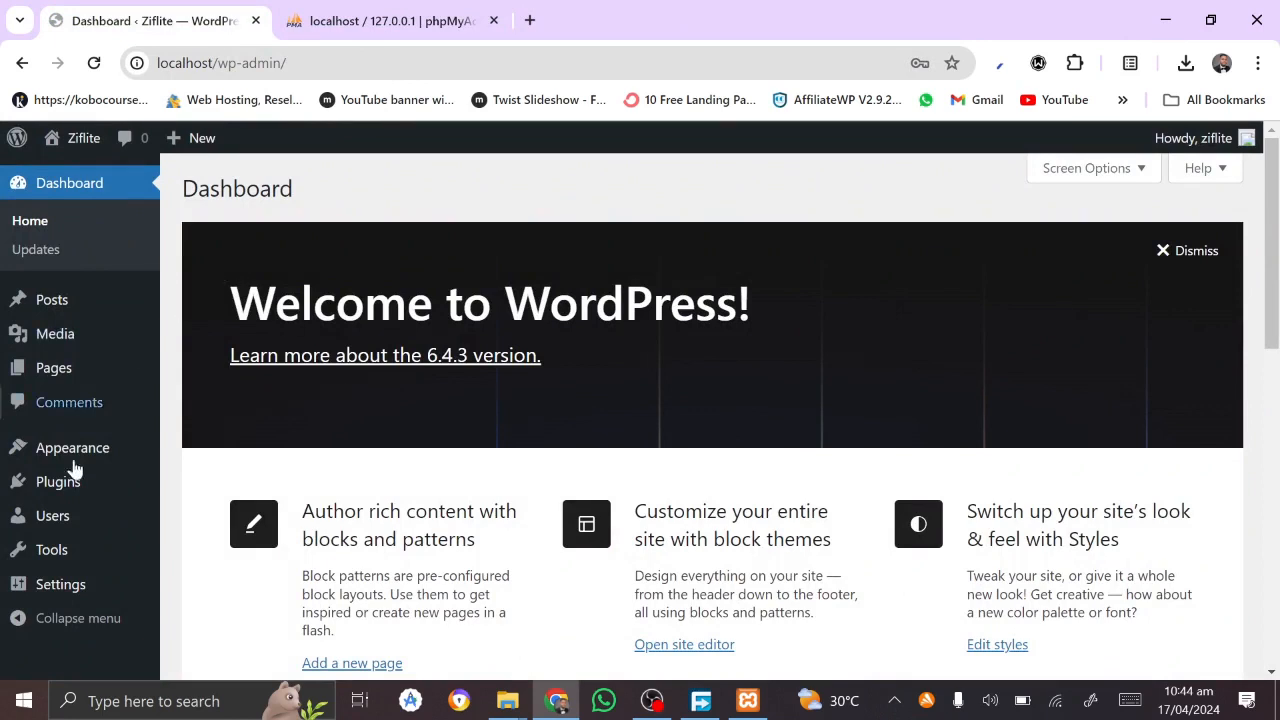
pyautogui.scroll(-1, 95, 618)
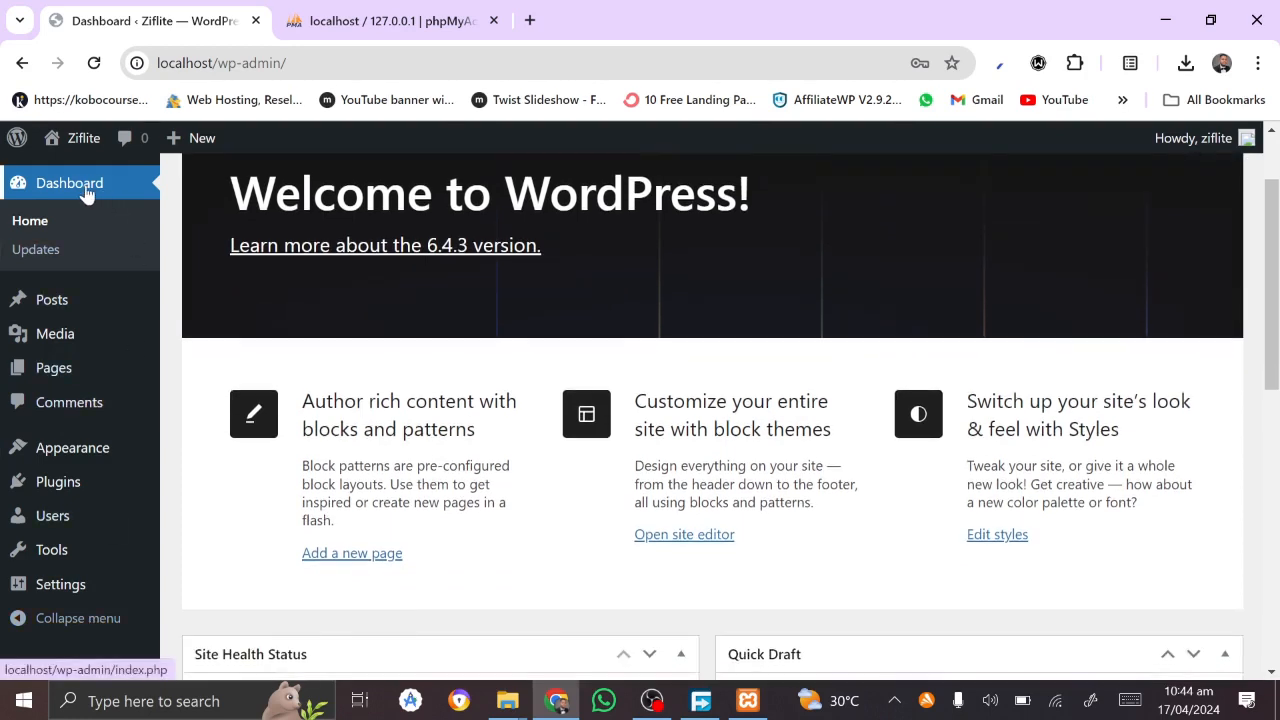
pyautogui.scroll(1, 74, 271)
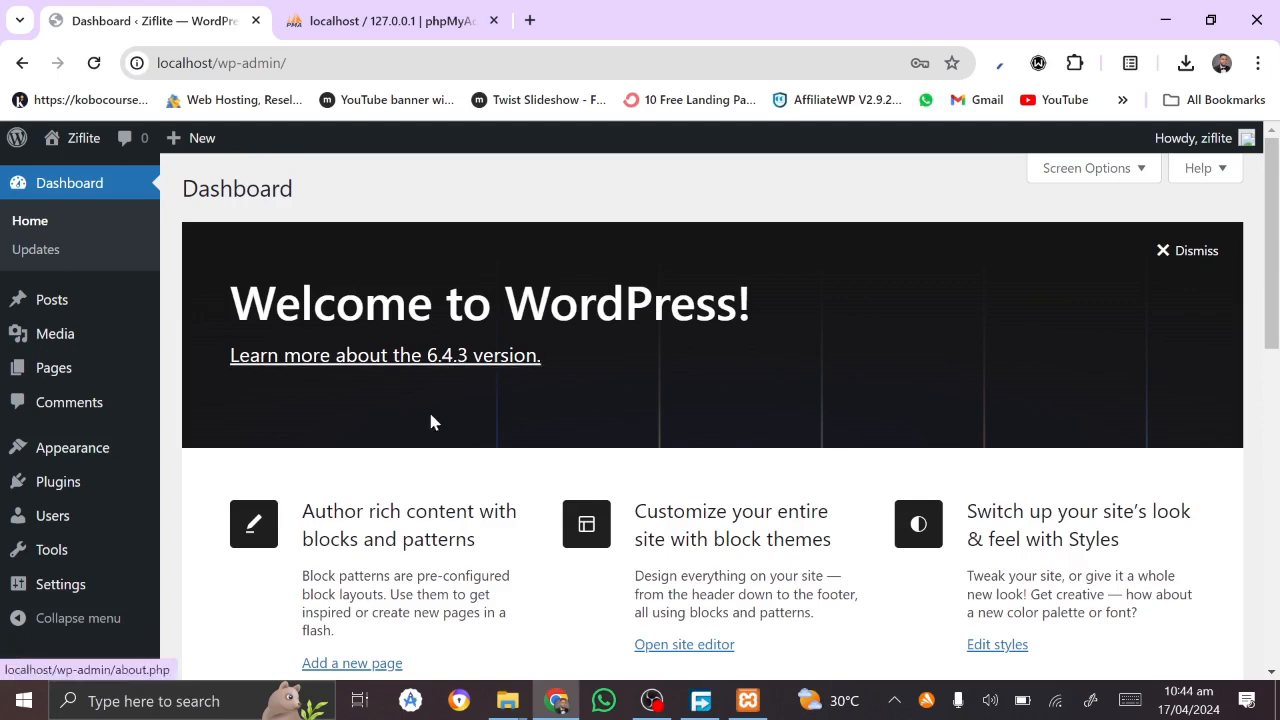
pyautogui.scroll(-10, 431, 420)
pyautogui.moveTo(102, 310)
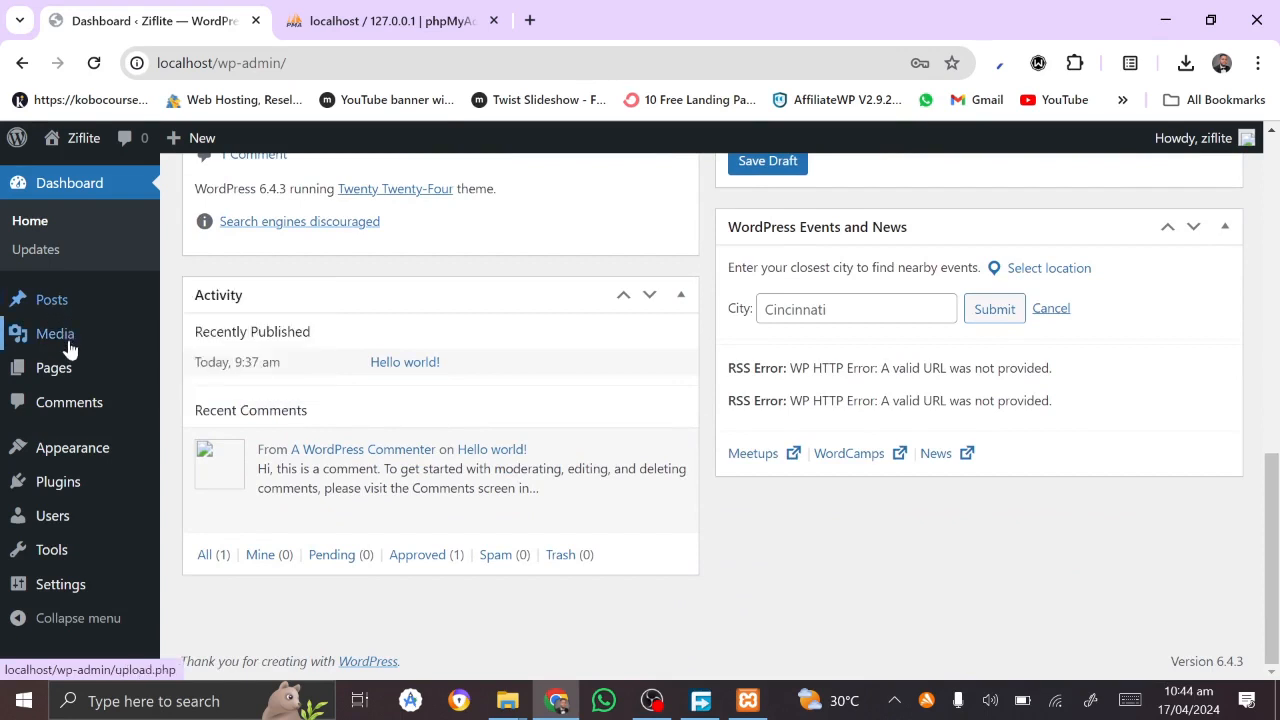
pyautogui.moveTo(69, 347)
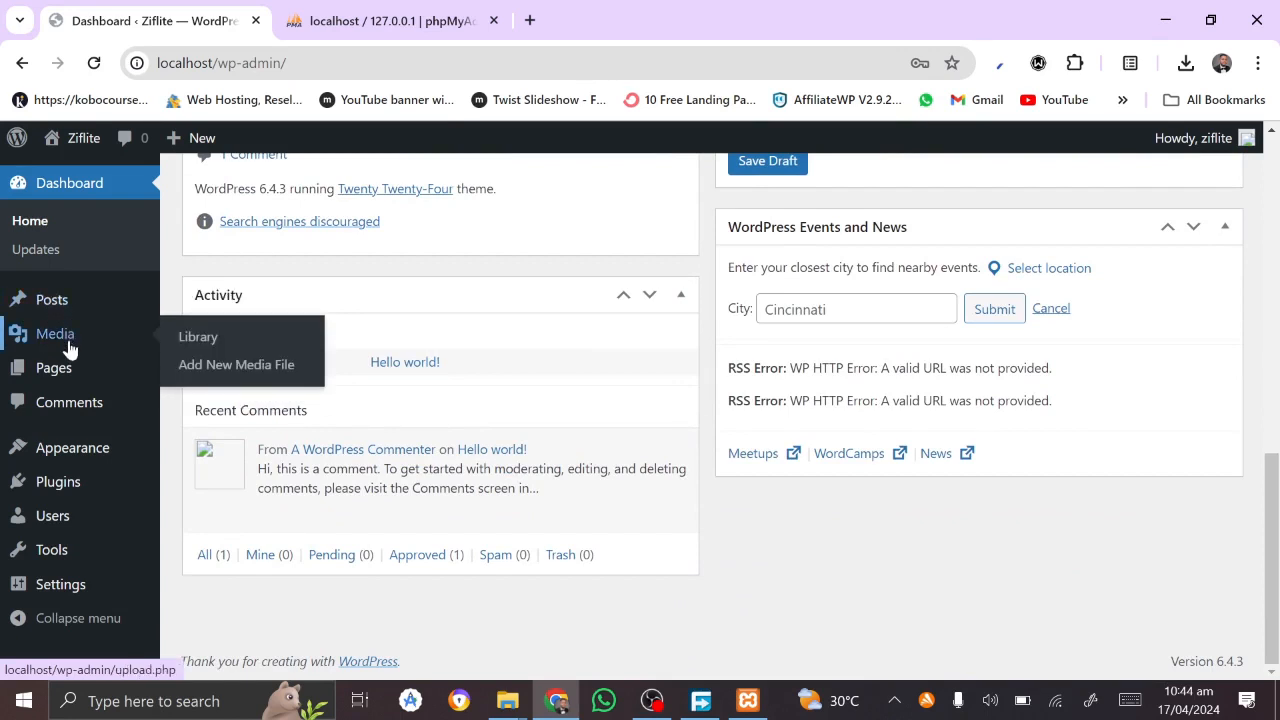
pyautogui.moveTo(57, 380)
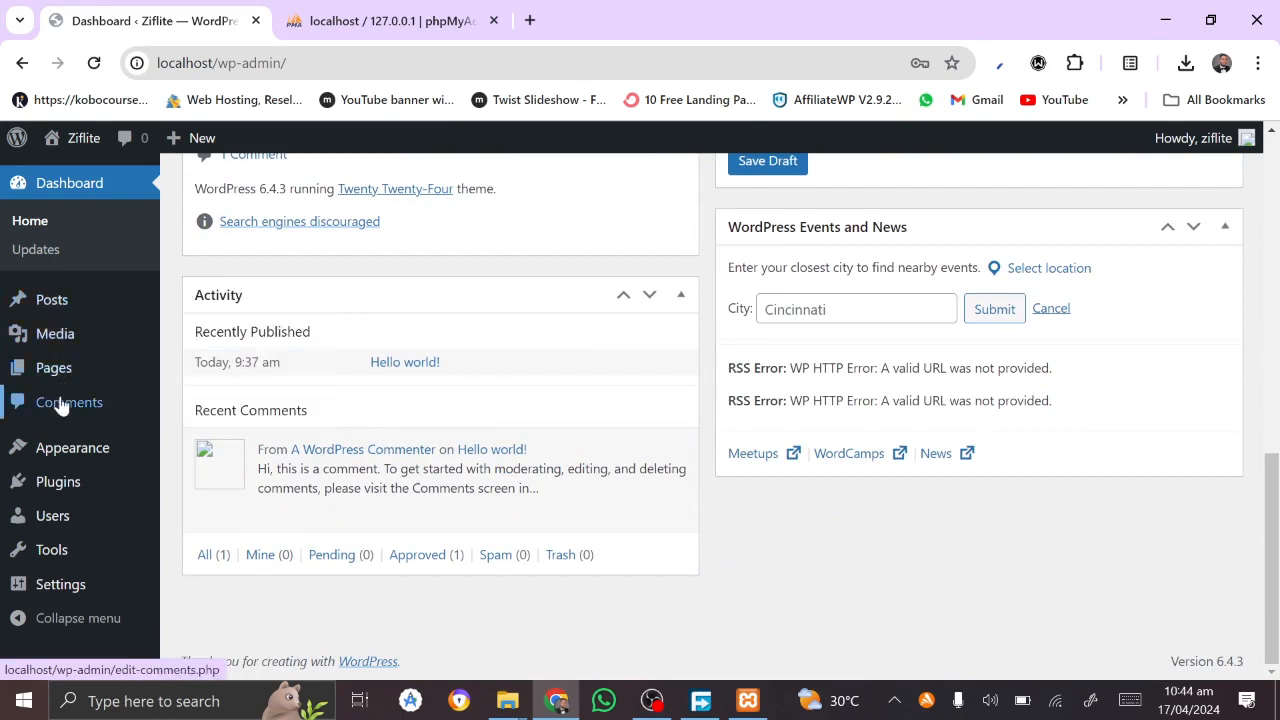
pyautogui.moveTo(78, 551)
pyautogui.scroll(2, 80, 553)
pyautogui.scroll(5, 80, 553)
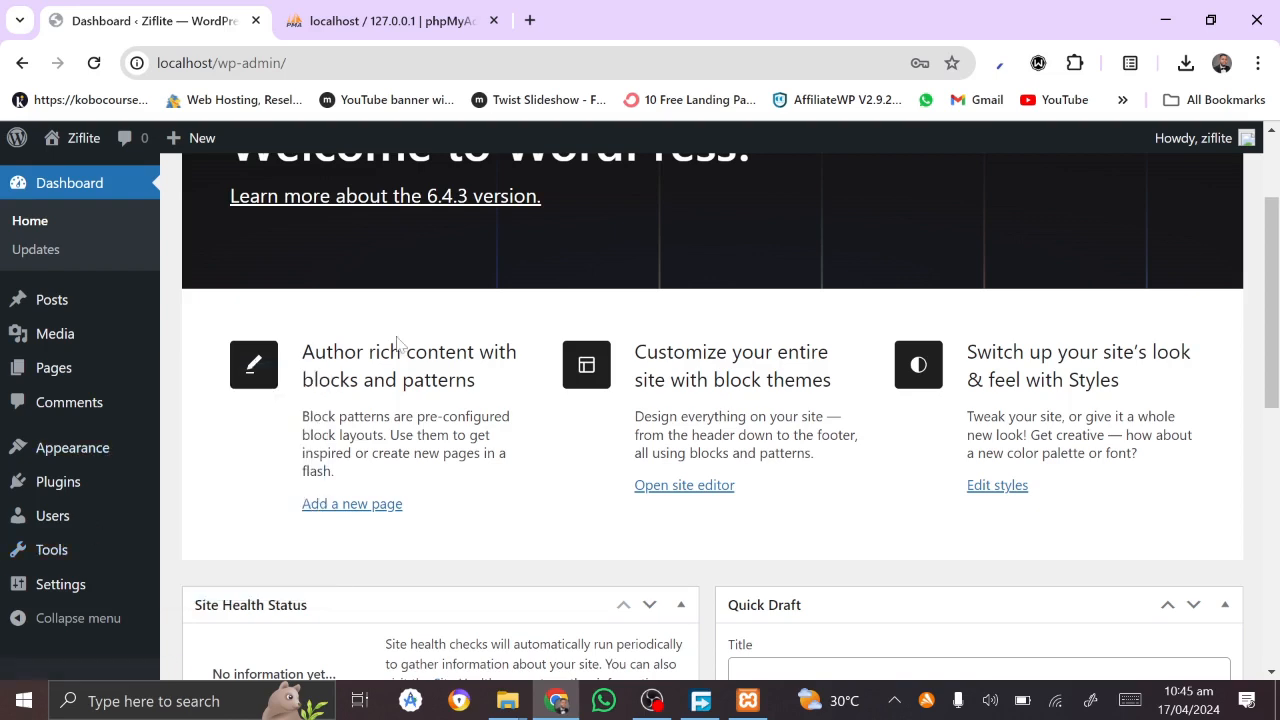
pyautogui.scroll(2, 712, 400)
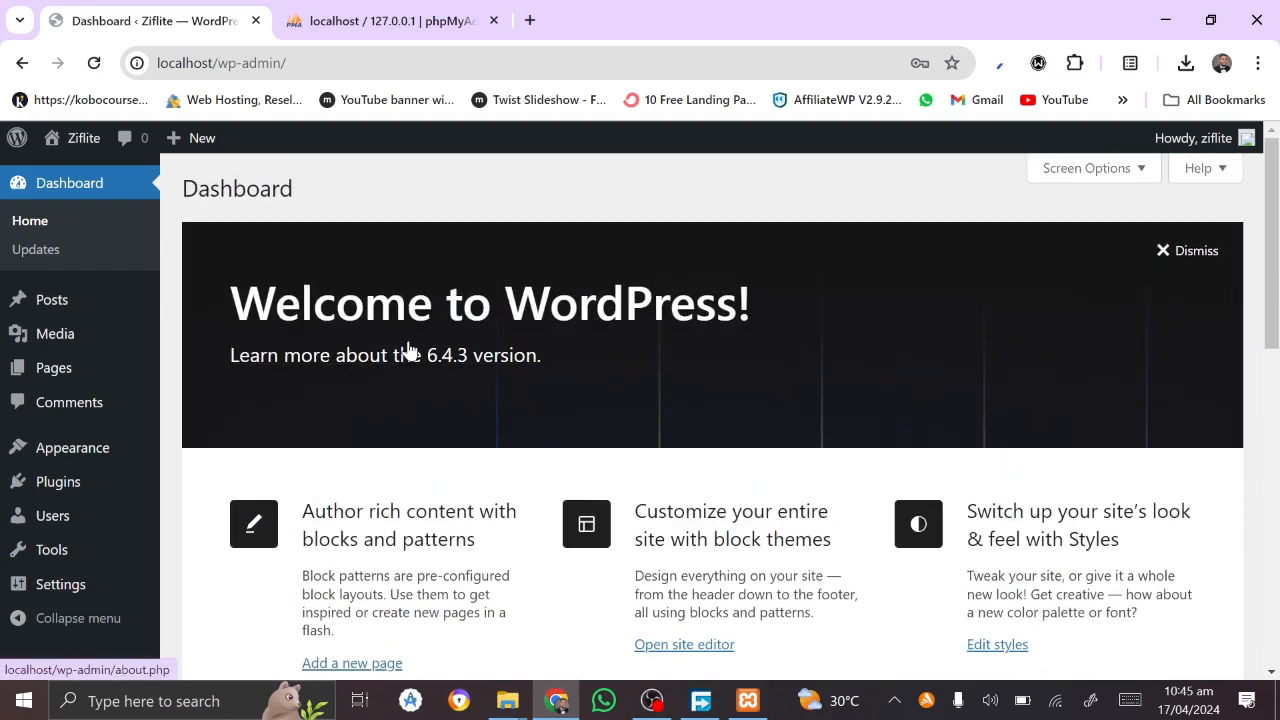